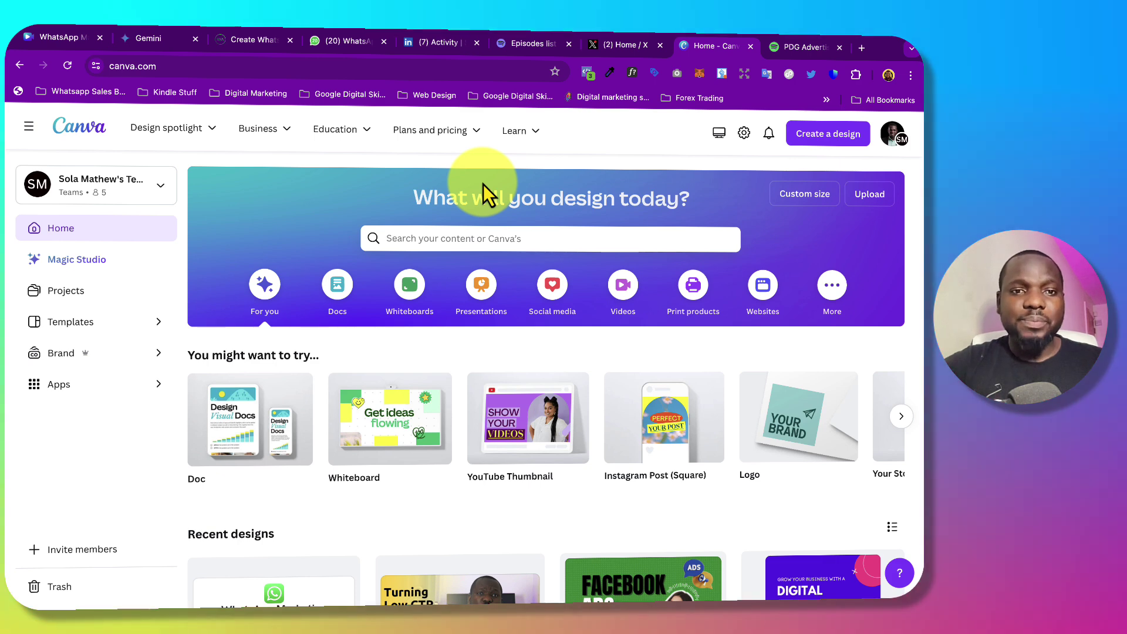
Step: Search the templates for "video" and create a blank video design
{"action": "scroll", "coordinate": [465, 297], "scroll_direction": "down", "scroll_amount": 1}
{"action": "scroll", "coordinate": [463, 305], "scroll_direction": "up", "scroll_amount": 1}
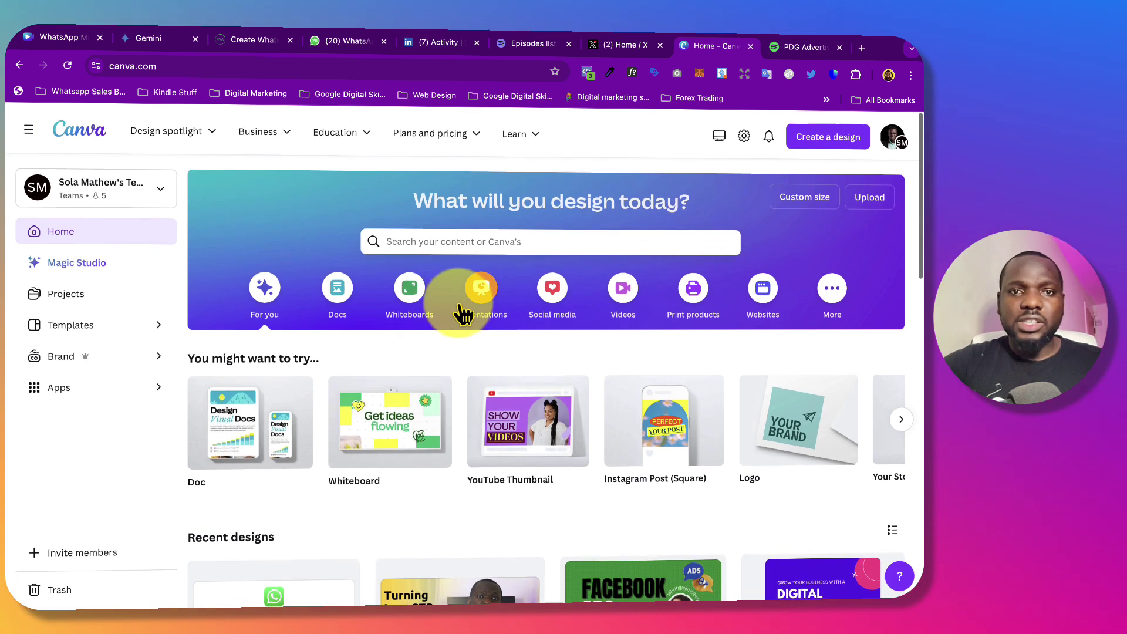
{"action": "left_click", "coordinate": [453, 234]}
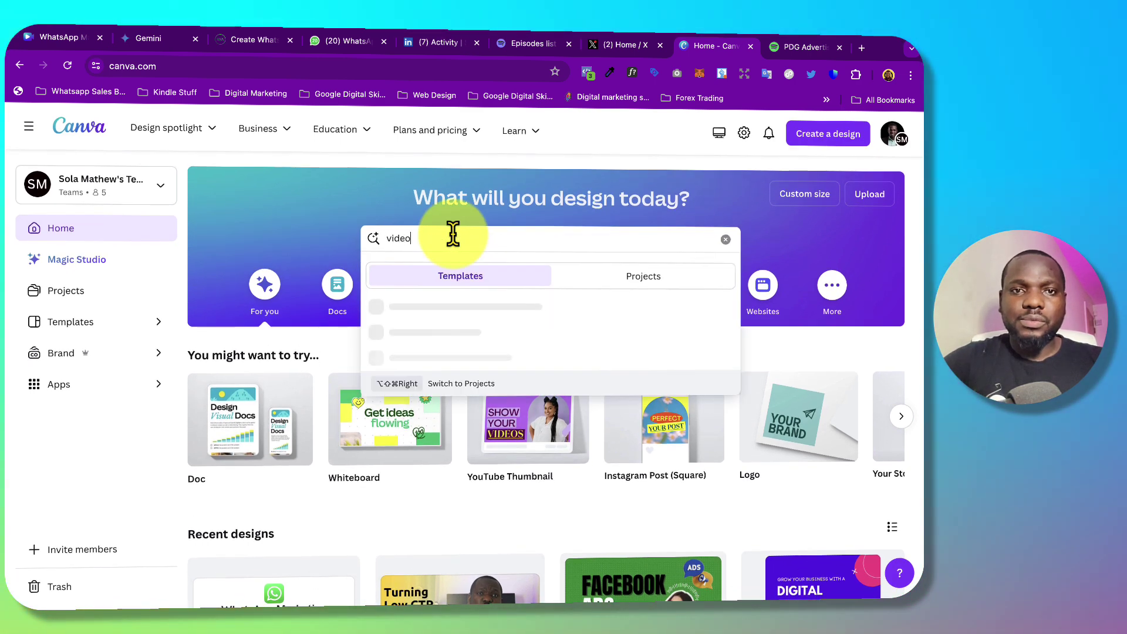
{"action": "key", "text": "Return"}
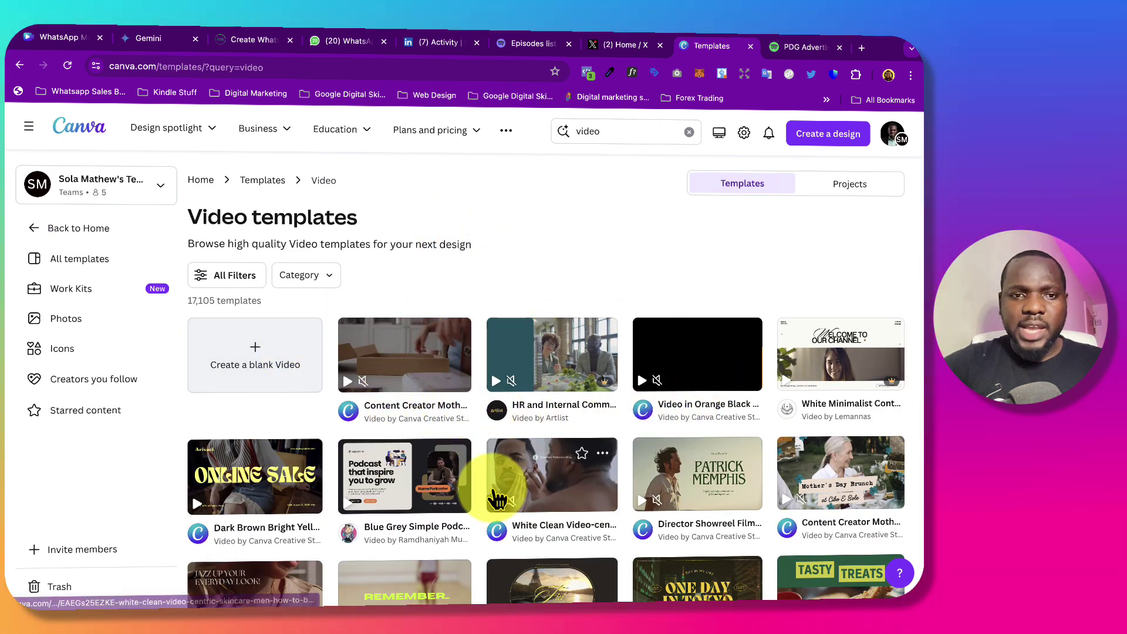
{"action": "scroll", "coordinate": [479, 478], "scroll_direction": "down", "scroll_amount": 2}
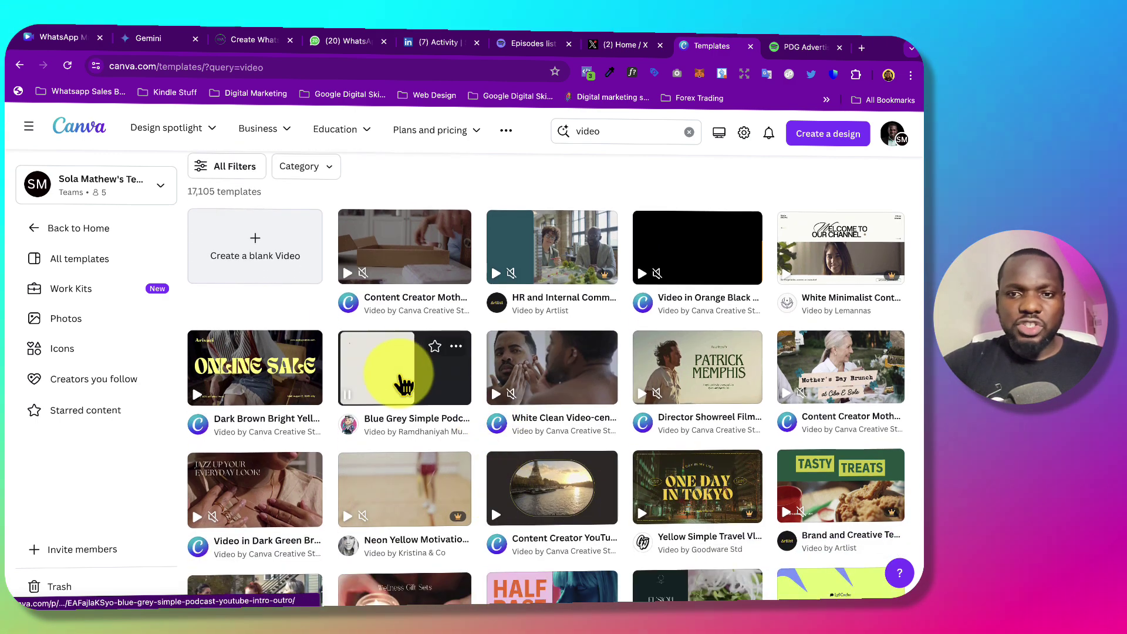
{"action": "scroll", "coordinate": [376, 335], "scroll_direction": "up", "scroll_amount": 2}
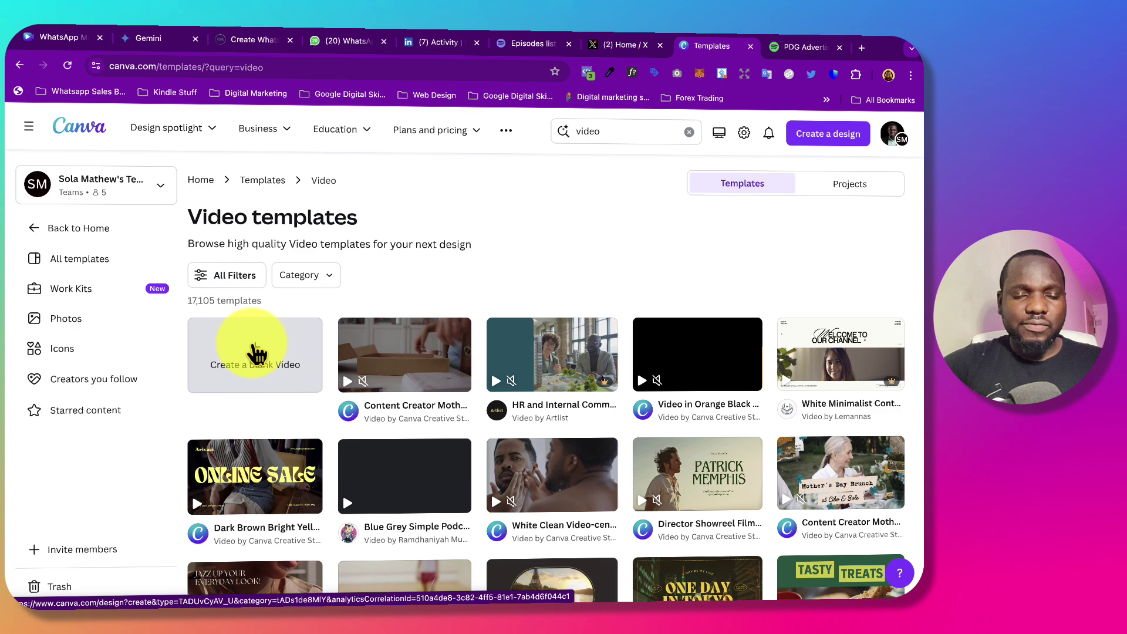
{"action": "left_click", "coordinate": [257, 354]}
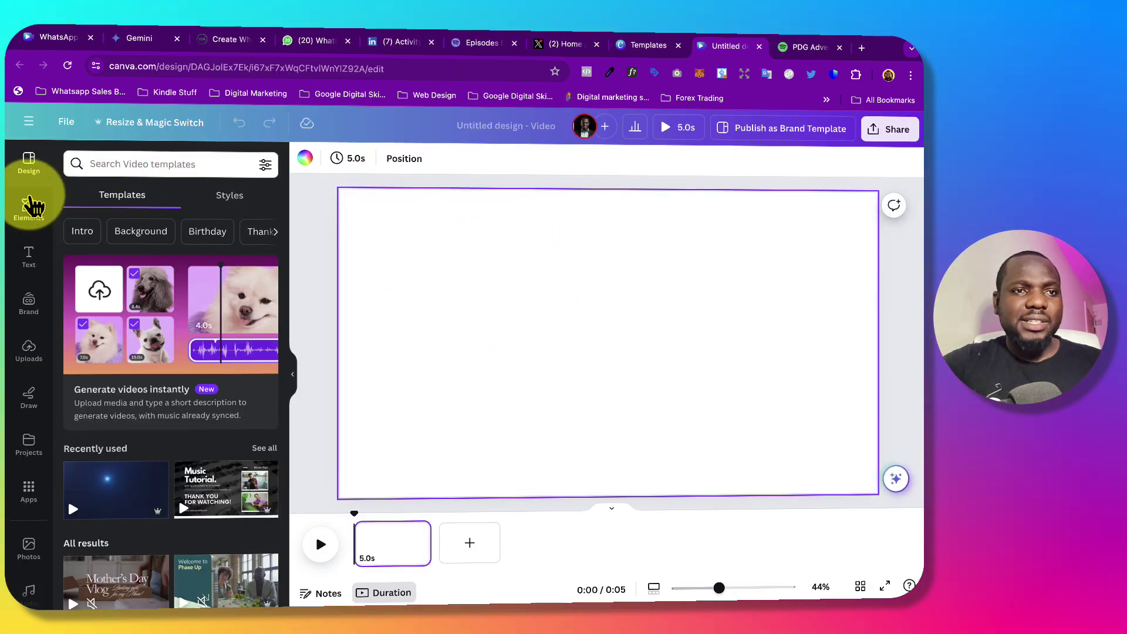
Step: Search the elements for "landscape" and limit the results to graphics
{"action": "left_click", "coordinate": [31, 210]}
{"action": "left_click", "coordinate": [124, 161]}
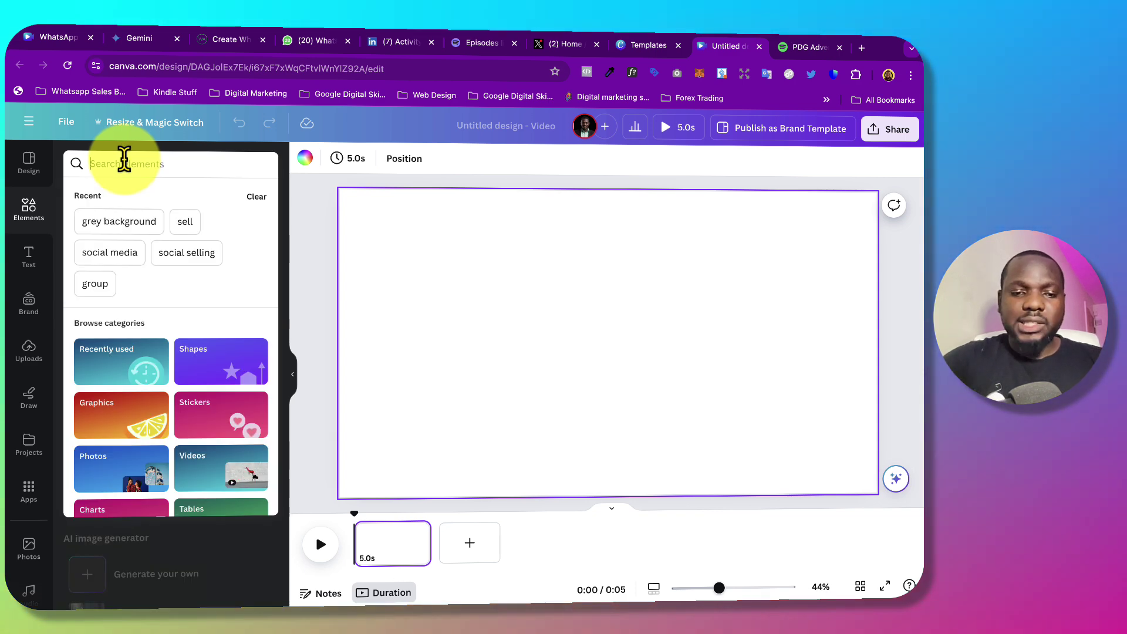
{"action": "type", "text": "land"}
{"action": "left_click", "coordinate": [140, 223]}
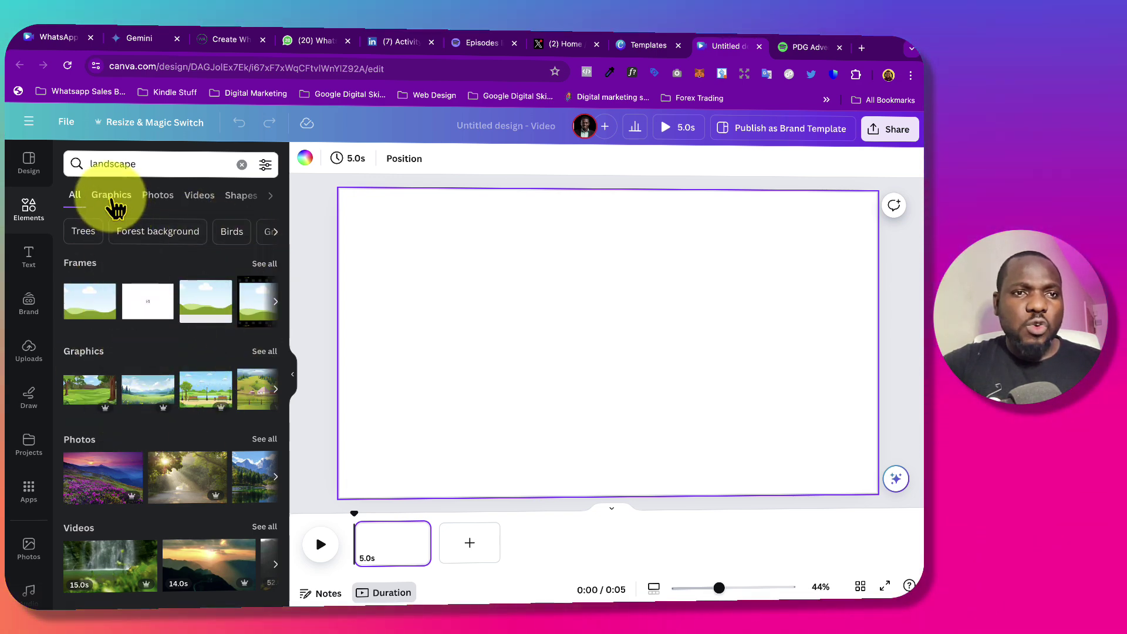
{"action": "left_click", "coordinate": [111, 197]}
Step: Add the green meadow landscape graphic with the large tree, rocks and mushrooms to the page
{"action": "scroll", "coordinate": [164, 490], "scroll_direction": "down", "scroll_amount": 4}
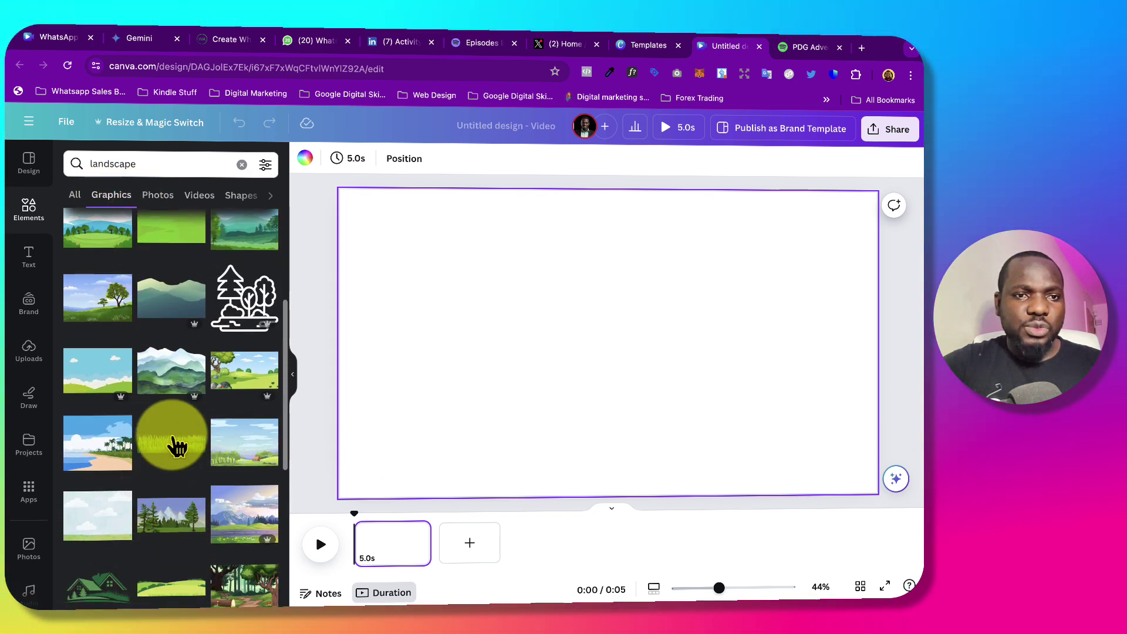
{"action": "scroll", "coordinate": [194, 308], "scroll_direction": "up", "scroll_amount": 1}
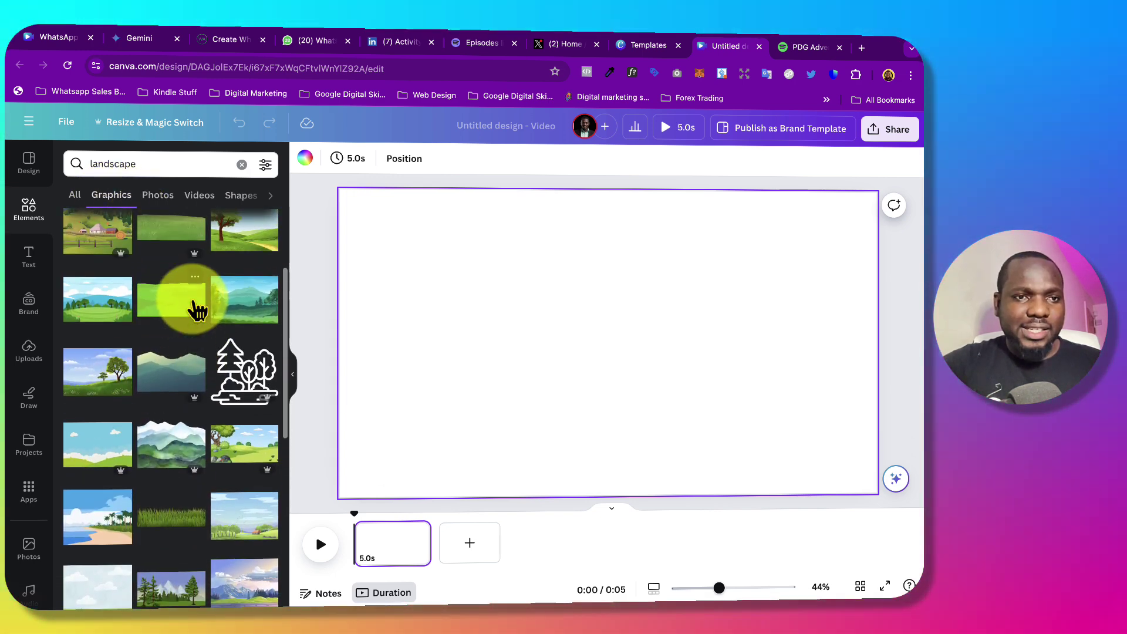
{"action": "scroll", "coordinate": [196, 303], "scroll_direction": "up", "scroll_amount": 1}
{"action": "left_click", "coordinate": [238, 461]}
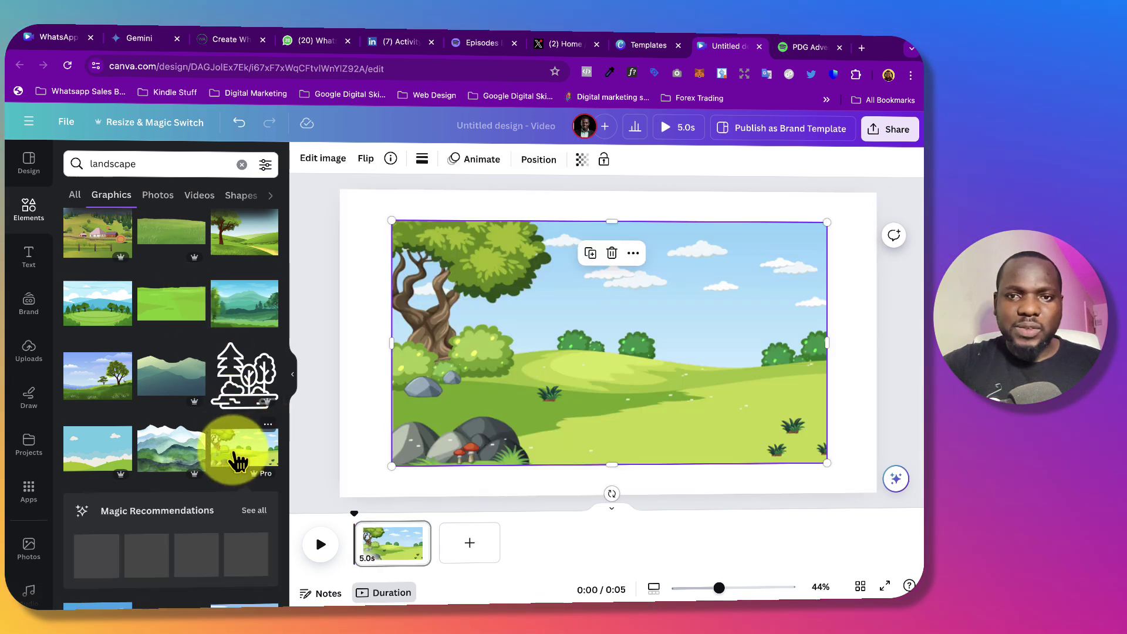
Step: Add the park landscape graphic with benches and lamp posts, and delete the meadow graphic behind it
{"action": "scroll", "coordinate": [267, 309], "scroll_direction": "up", "scroll_amount": 2}
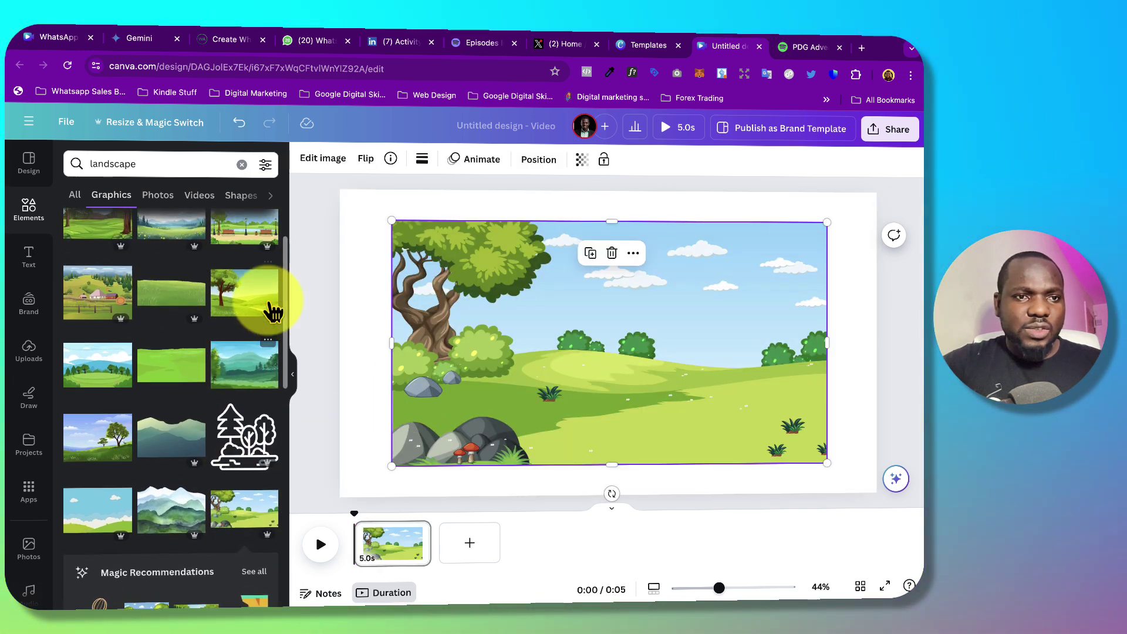
{"action": "left_click", "coordinate": [229, 298]}
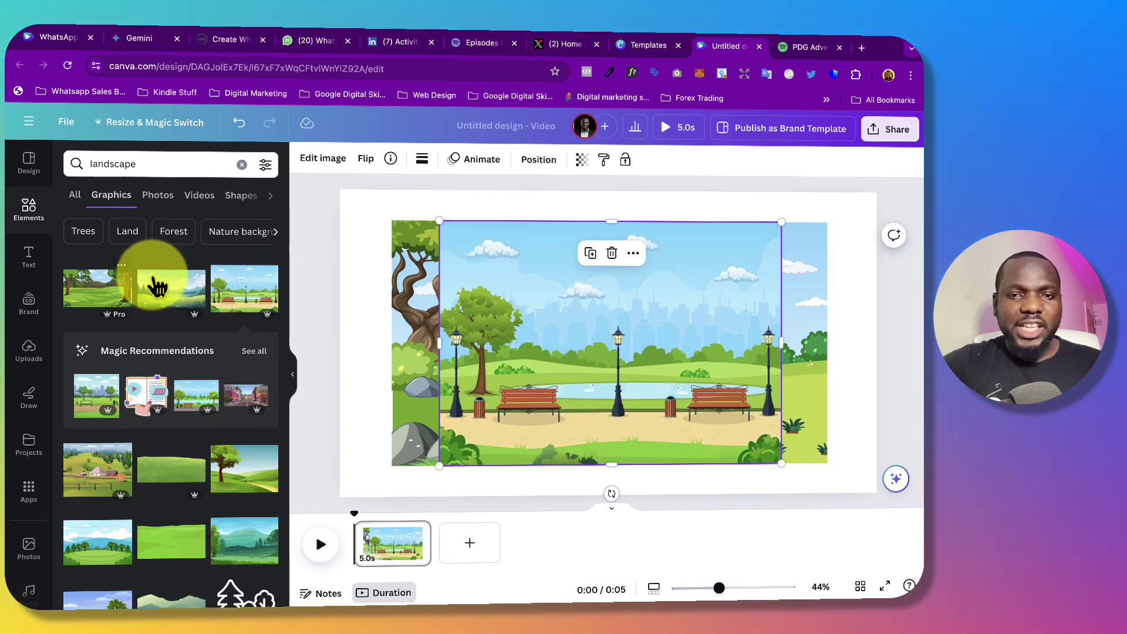
{"action": "left_click_drag", "start_coordinate": [604, 322], "coordinate": [732, 374]}
{"action": "left_click_drag", "start_coordinate": [550, 401], "coordinate": [605, 355]}
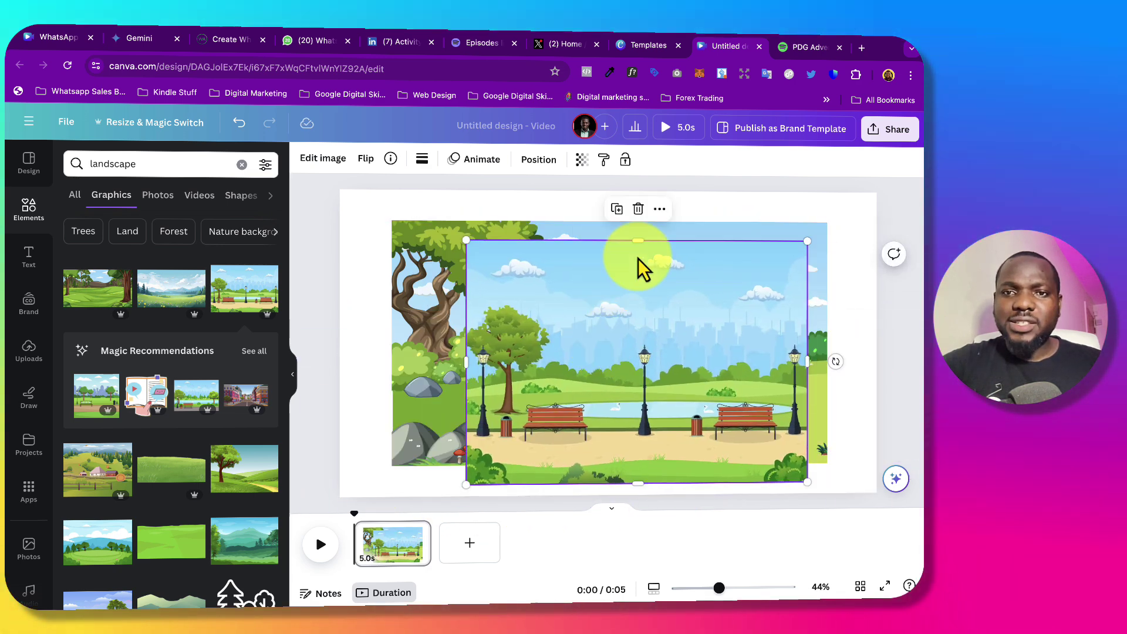
{"action": "left_click", "coordinate": [435, 259]}
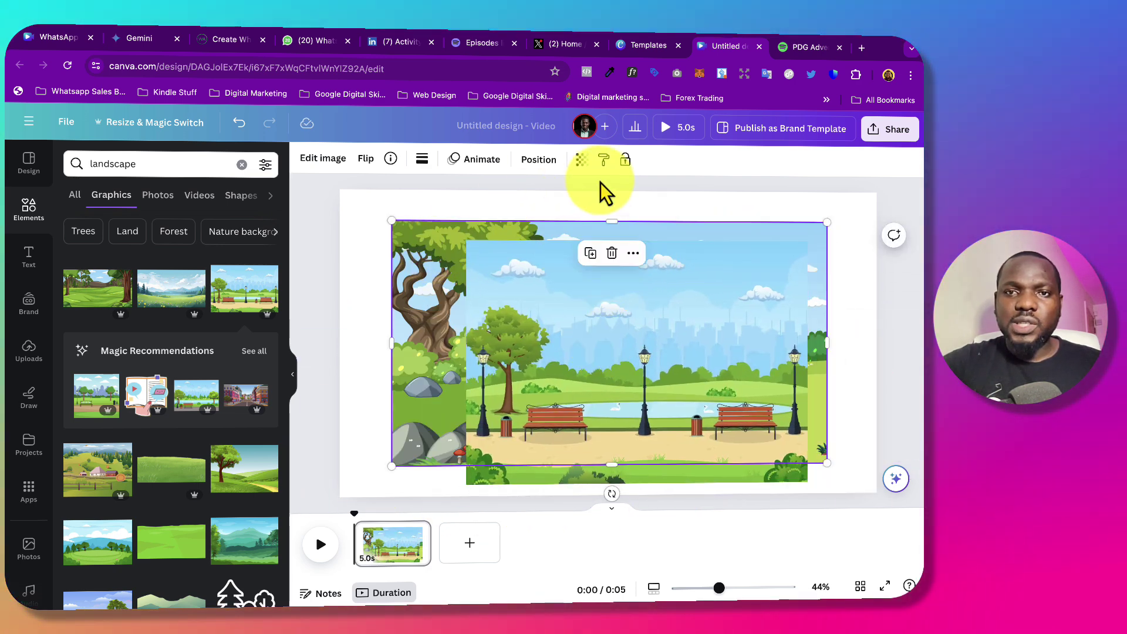
{"action": "left_click", "coordinate": [612, 255]}
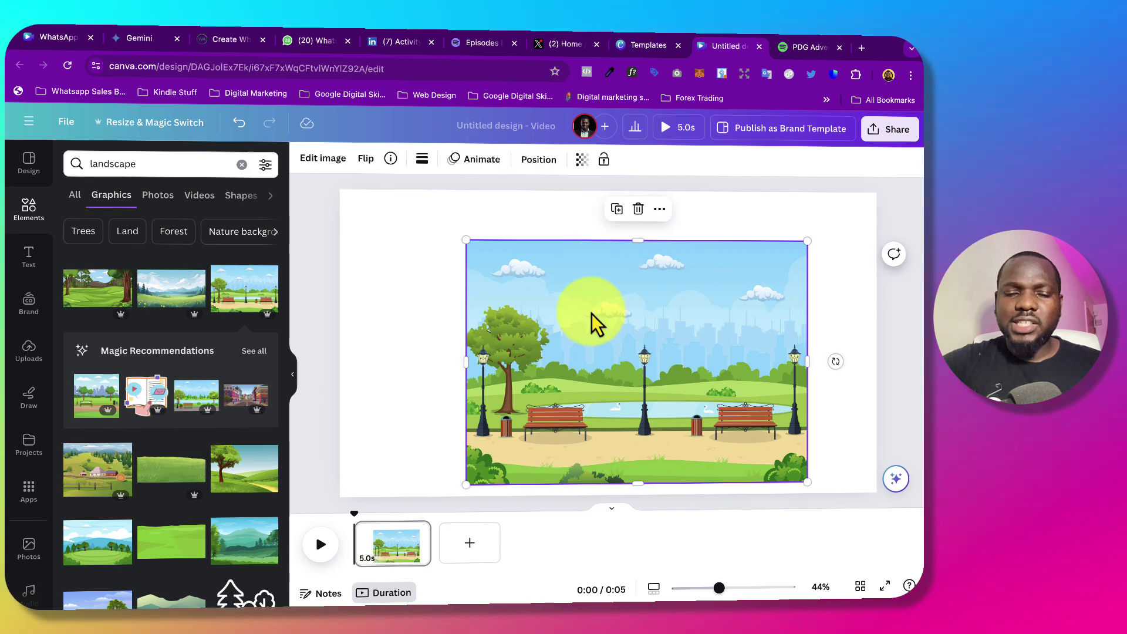
Step: Set the park image as the page background
{"action": "left_click_drag", "start_coordinate": [587, 307], "coordinate": [464, 261]}
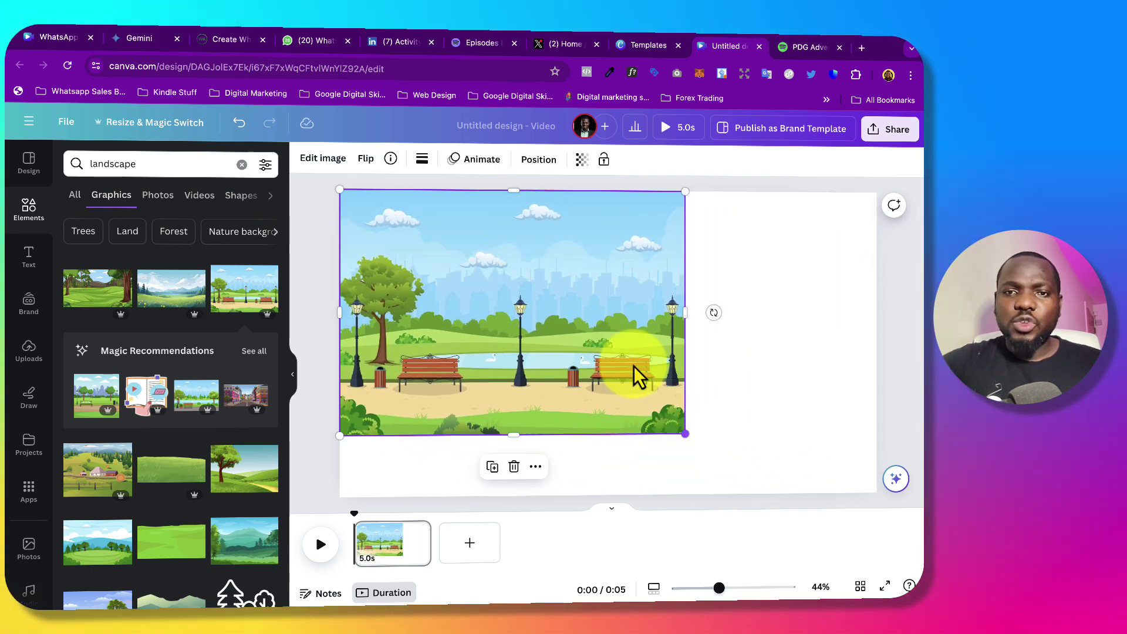
{"action": "right_click", "coordinate": [639, 376]}
{"action": "left_click", "coordinate": [659, 552]}
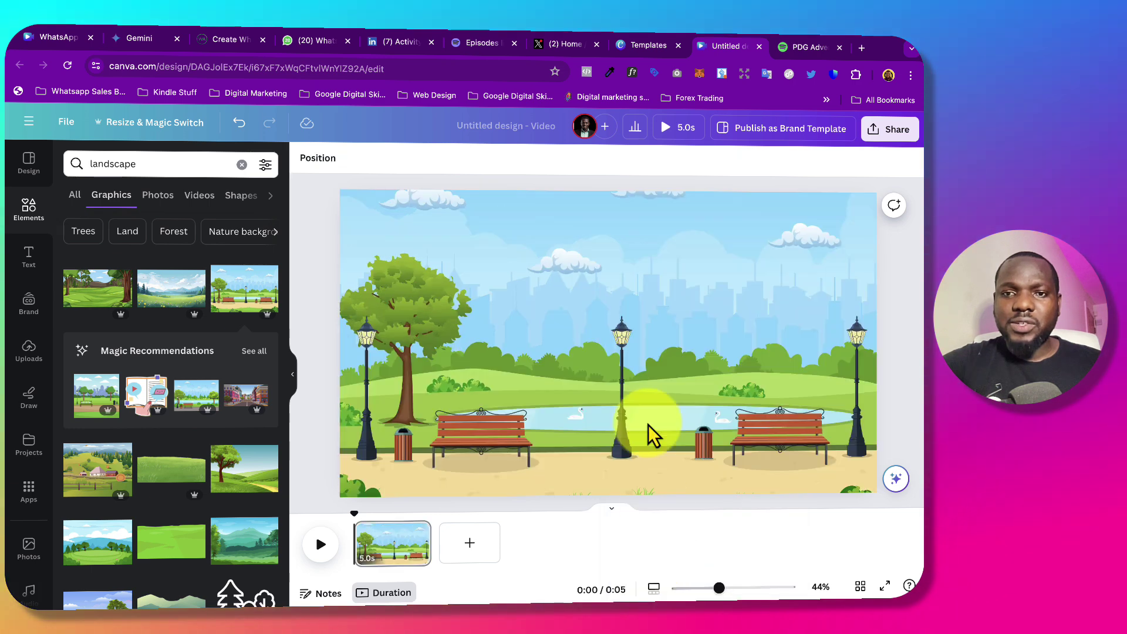
Step: Shift the park background upward within its crop to bring the bushes along its lower edge into the frame
{"action": "double_click", "coordinate": [640, 389]}
{"action": "left_click_drag", "start_coordinate": [609, 282], "coordinate": [596, 259]}
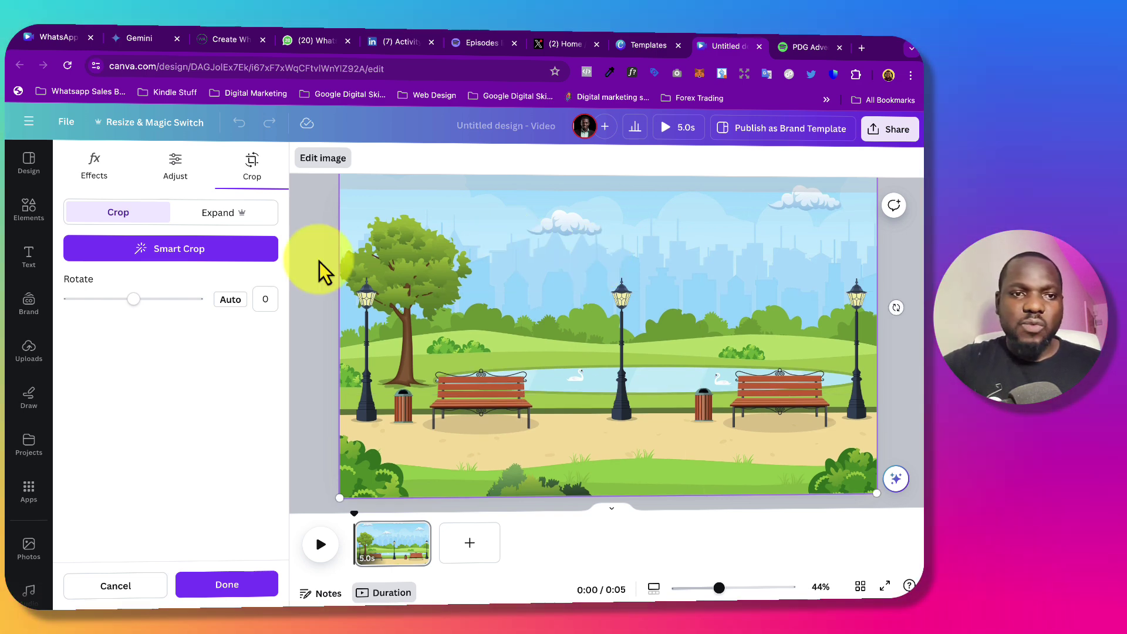
{"action": "left_click", "coordinate": [229, 585]}
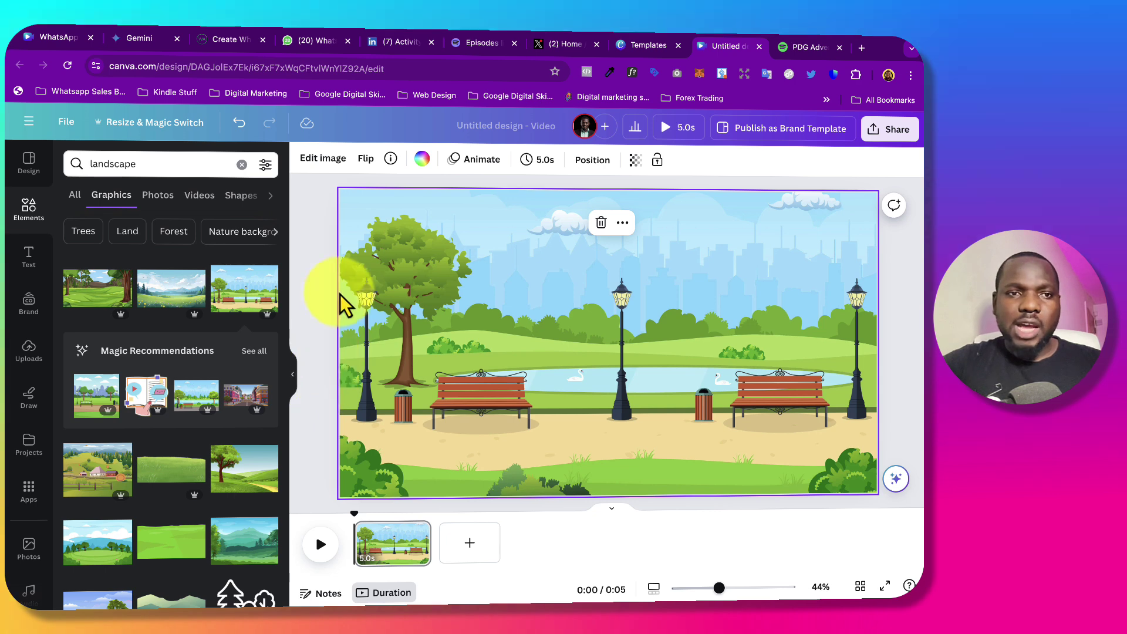
Step: Replace the elements search with "clouds"
{"action": "left_click_drag", "start_coordinate": [149, 163], "coordinate": [81, 163]}
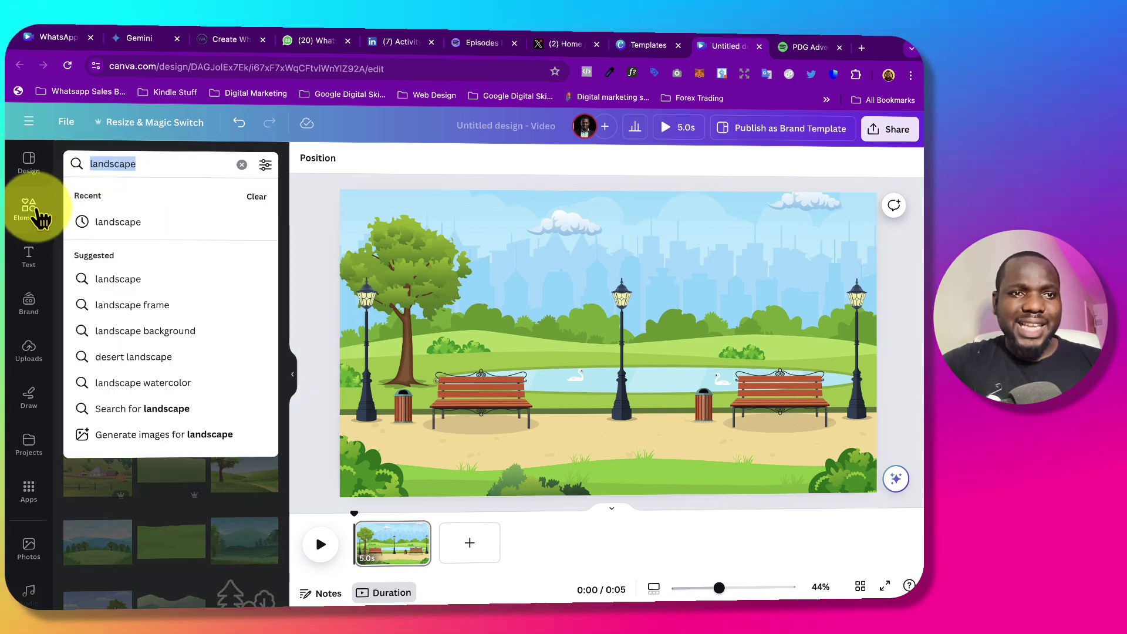
{"action": "type", "text": "clouds"}
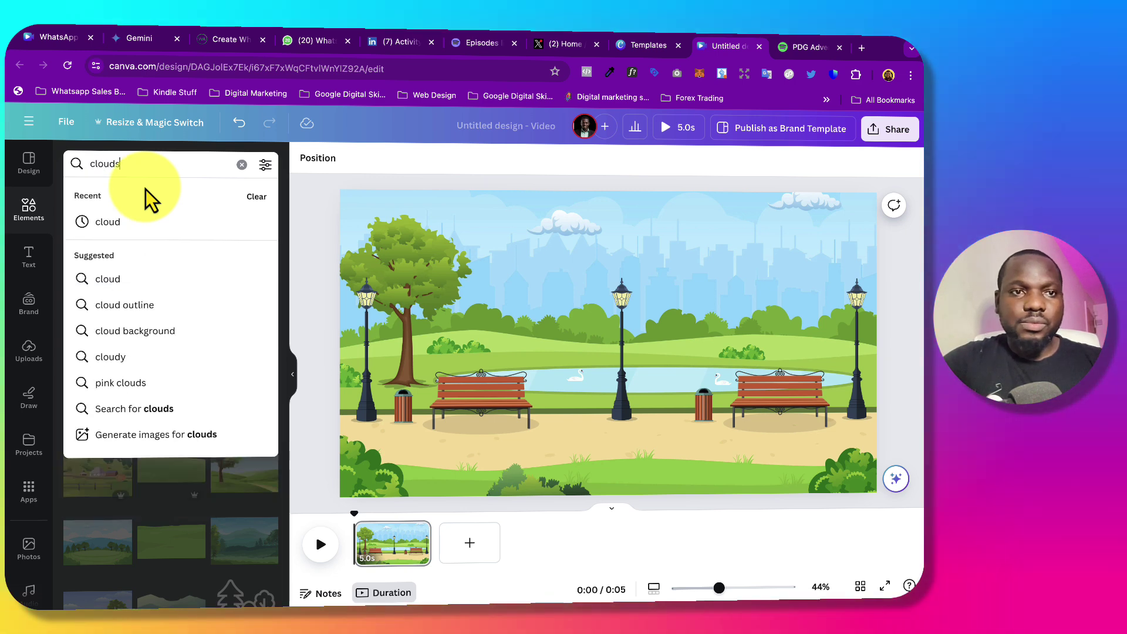
{"action": "key", "text": "Return"}
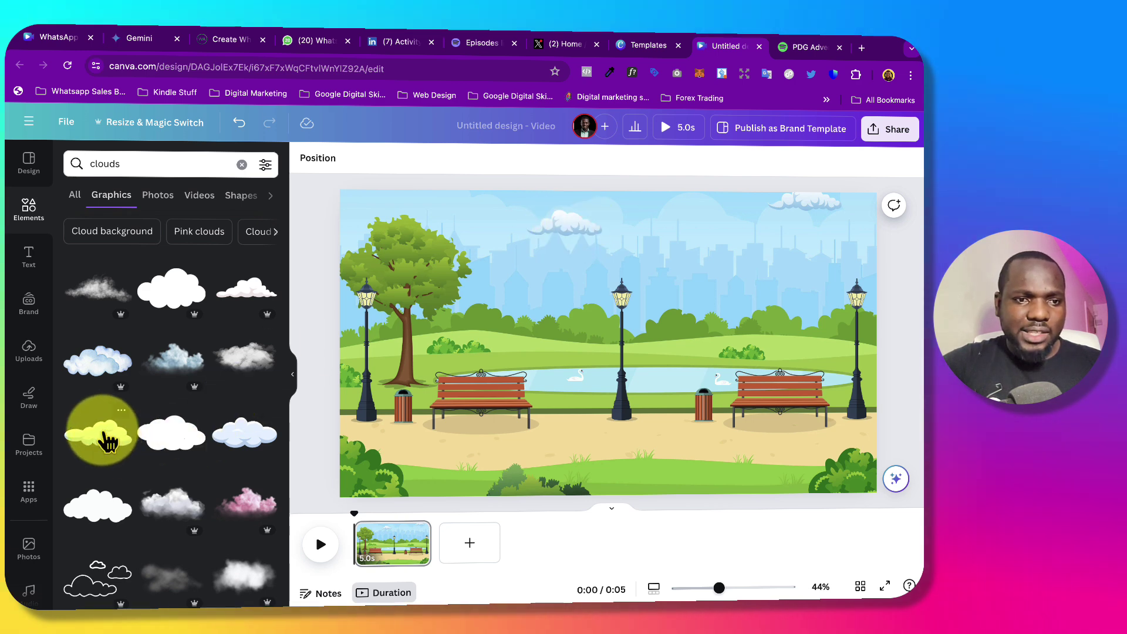
Step: Add the pale blue and white cloud graphic, shrink it and place it in the sky above the middle lamp post, slightly to its right
{"action": "scroll", "coordinate": [107, 441], "scroll_direction": "down", "scroll_amount": 1}
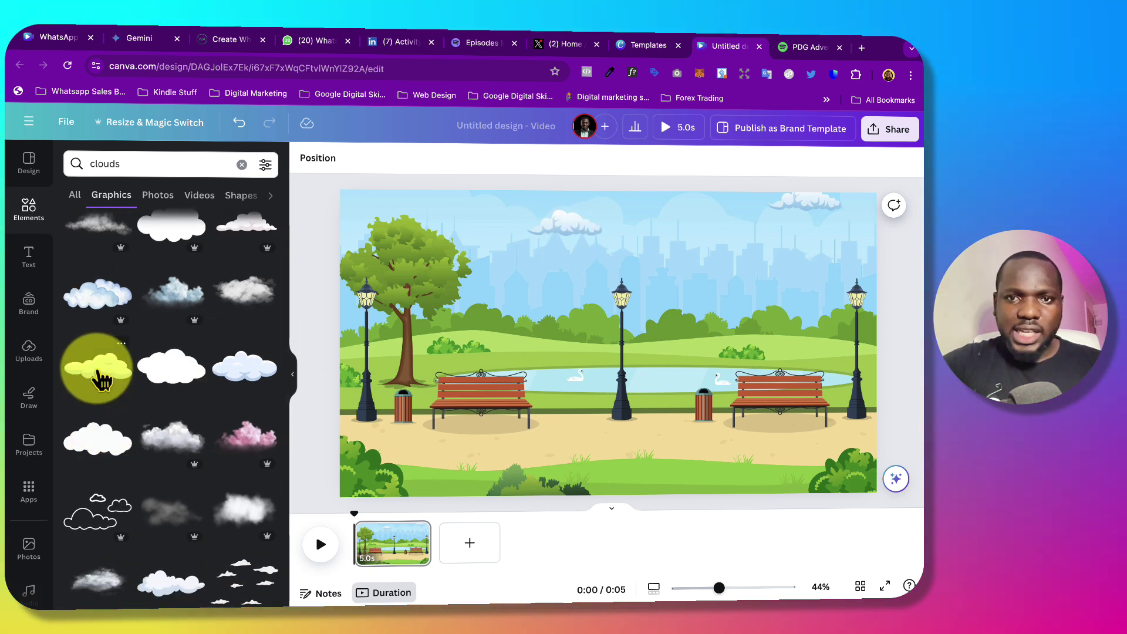
{"action": "left_click", "coordinate": [99, 381]}
{"action": "left_click_drag", "start_coordinate": [624, 354], "coordinate": [716, 254]}
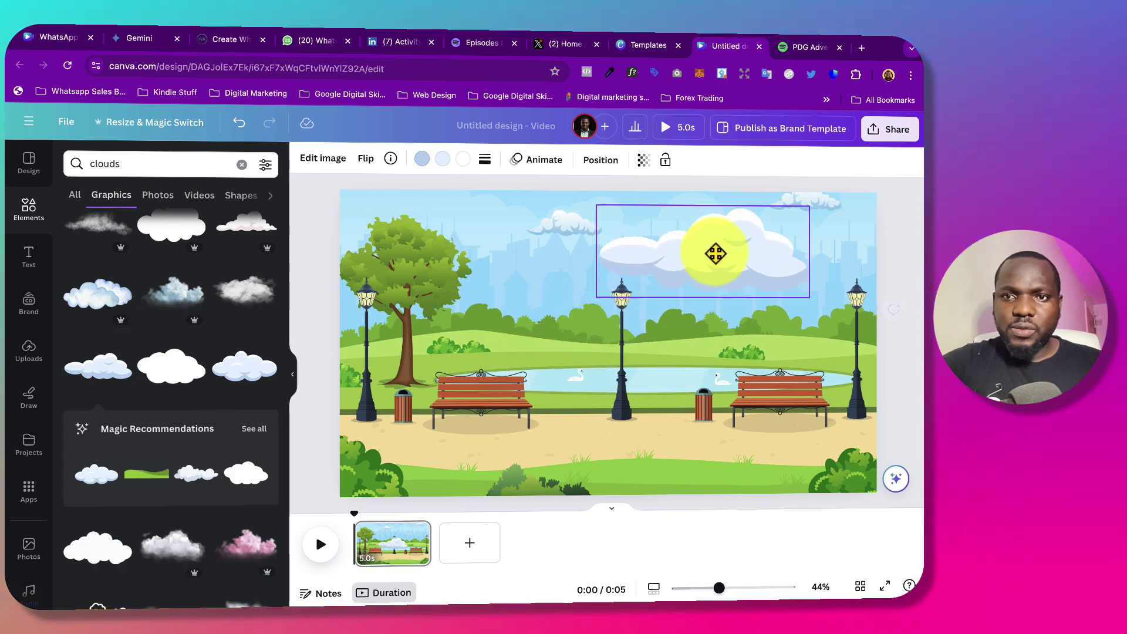
{"action": "left_click_drag", "start_coordinate": [810, 297], "coordinate": [728, 270]}
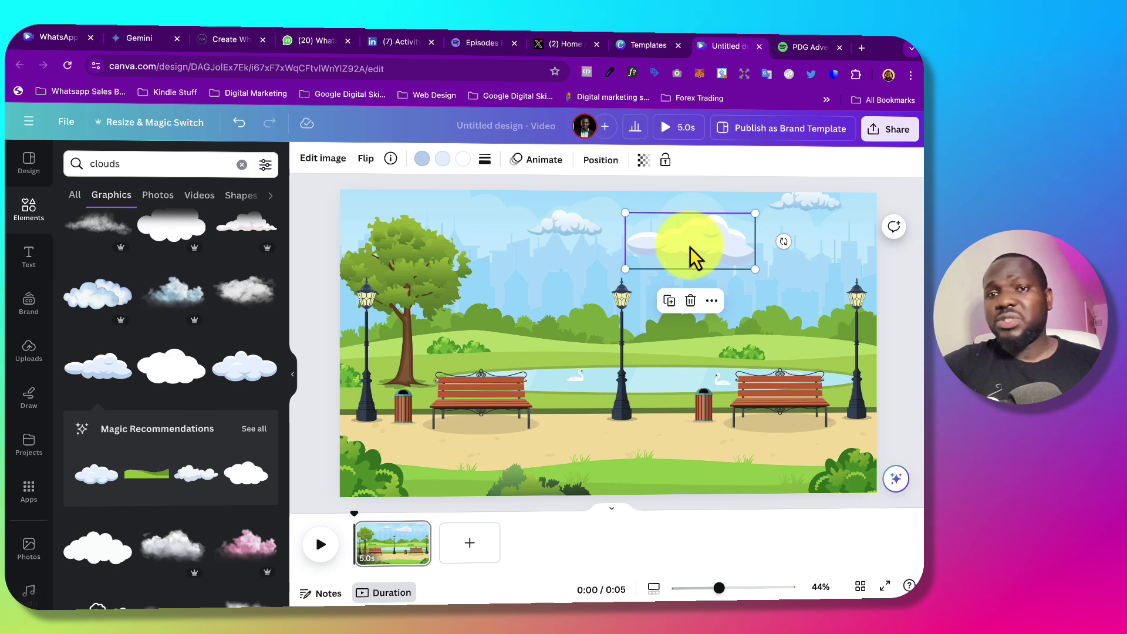
{"action": "left_click", "coordinate": [560, 298]}
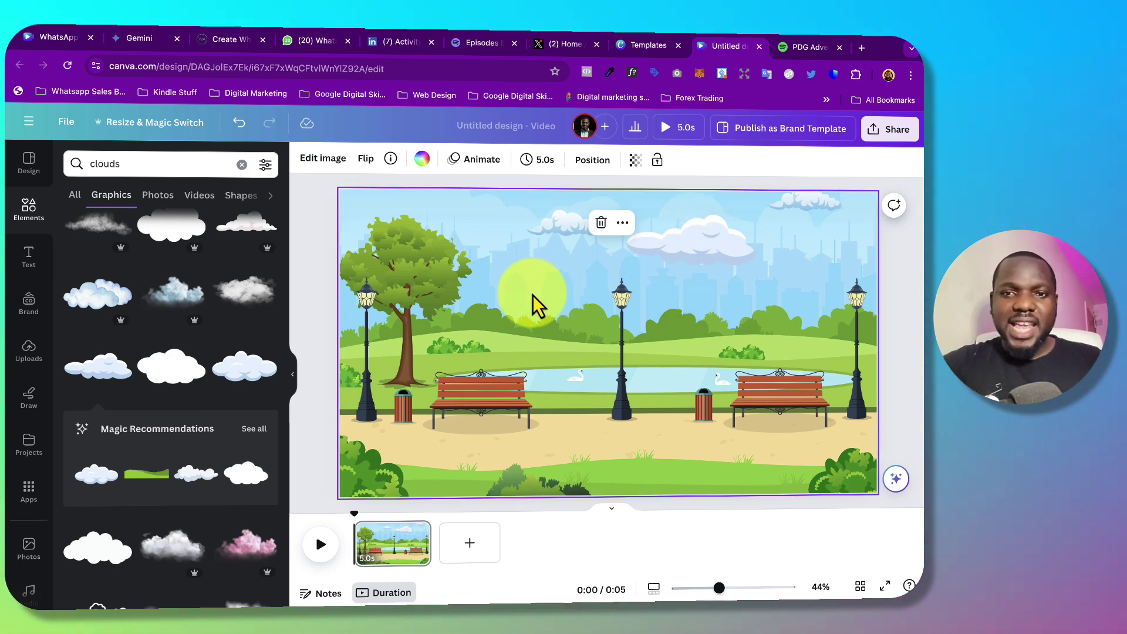
{"action": "left_click", "coordinate": [311, 282]}
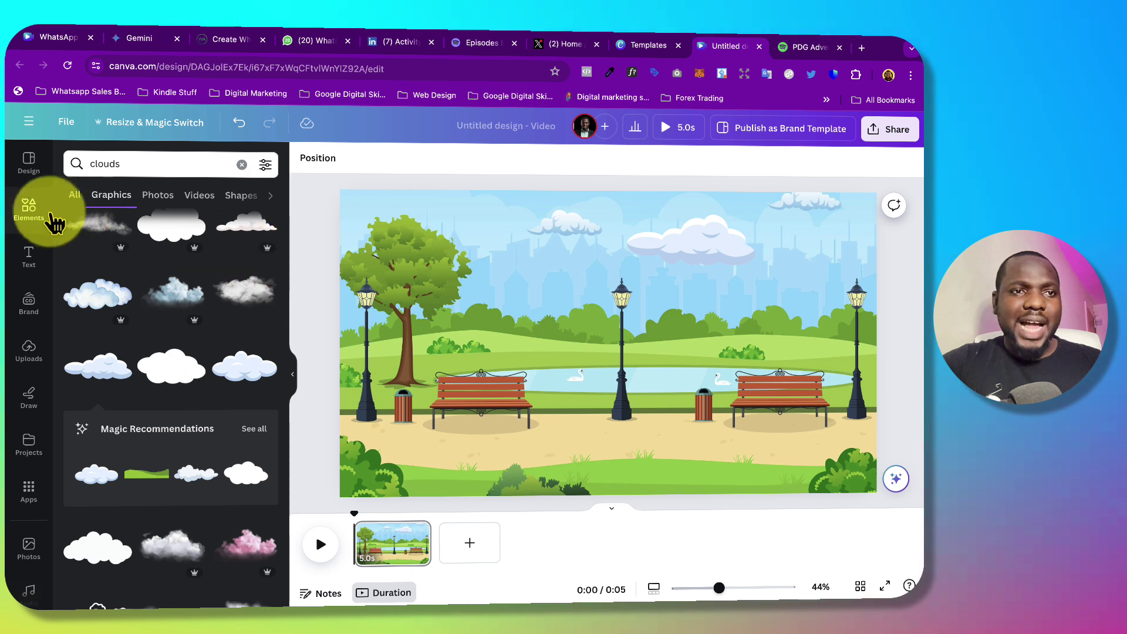
Step: Search the elements for "walking person" and show all graphics results
{"action": "left_click", "coordinate": [30, 209]}
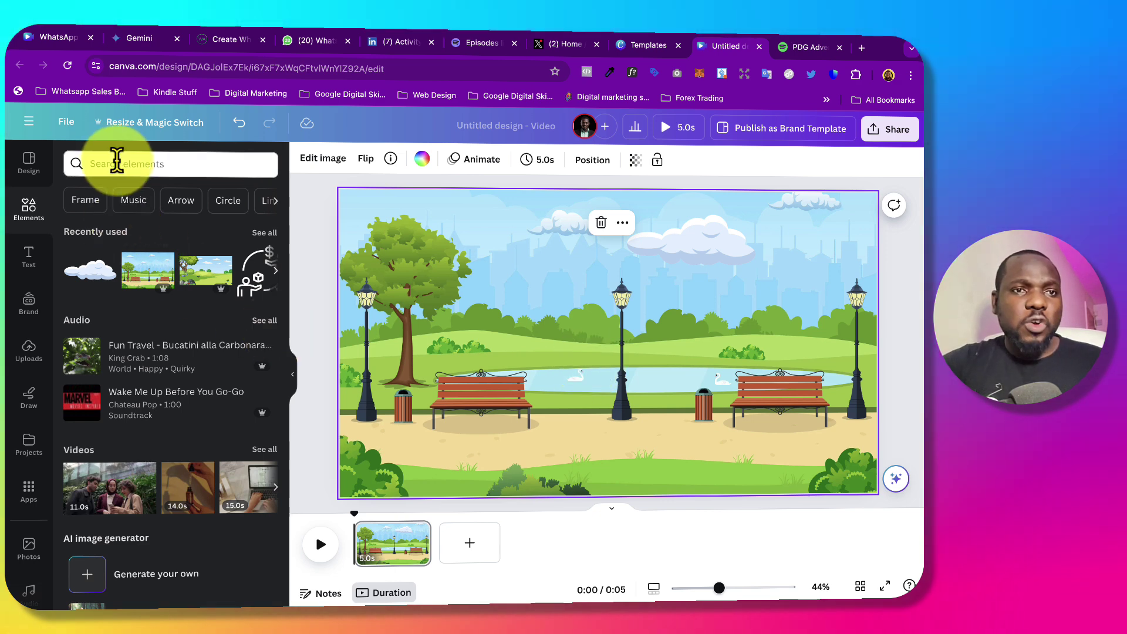
{"action": "left_click", "coordinate": [117, 162]}
{"action": "type", "text": "walking"}
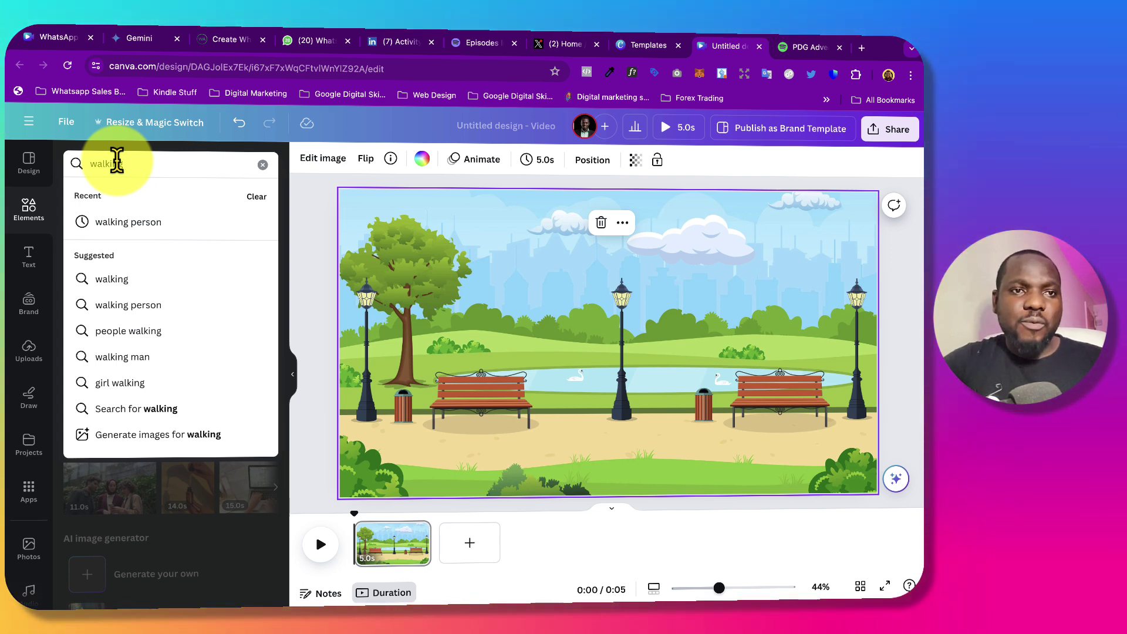
{"action": "left_click", "coordinate": [111, 222]}
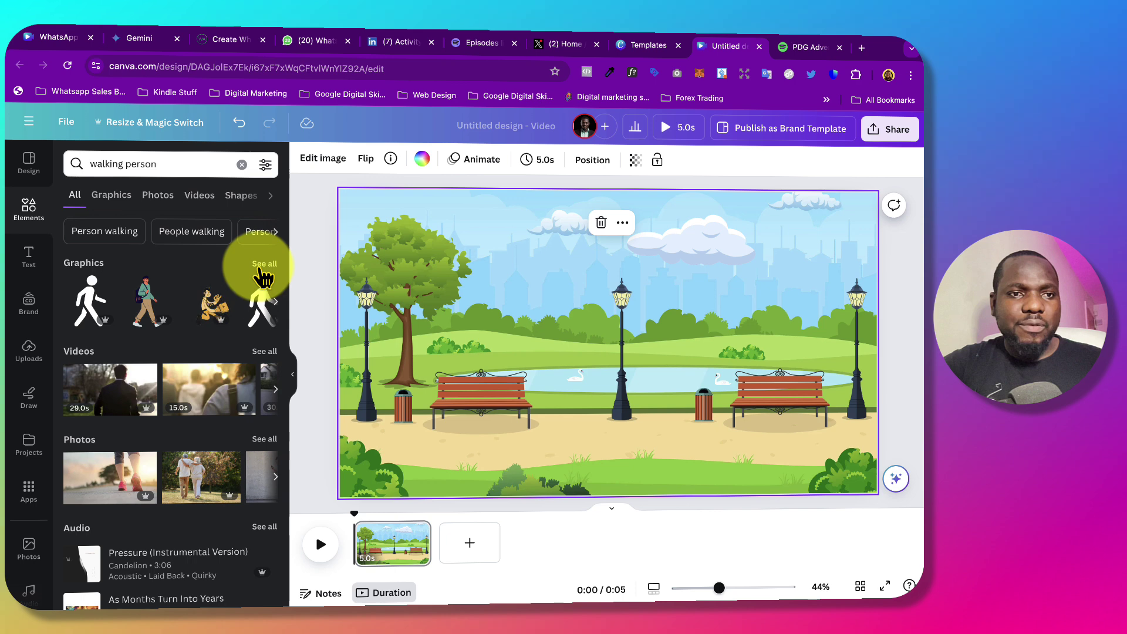
{"action": "left_click", "coordinate": [262, 266]}
Step: Add the pink and lilac ostrich graphic from the walking person results to the park scene
{"action": "scroll", "coordinate": [210, 413], "scroll_direction": "down", "scroll_amount": 5}
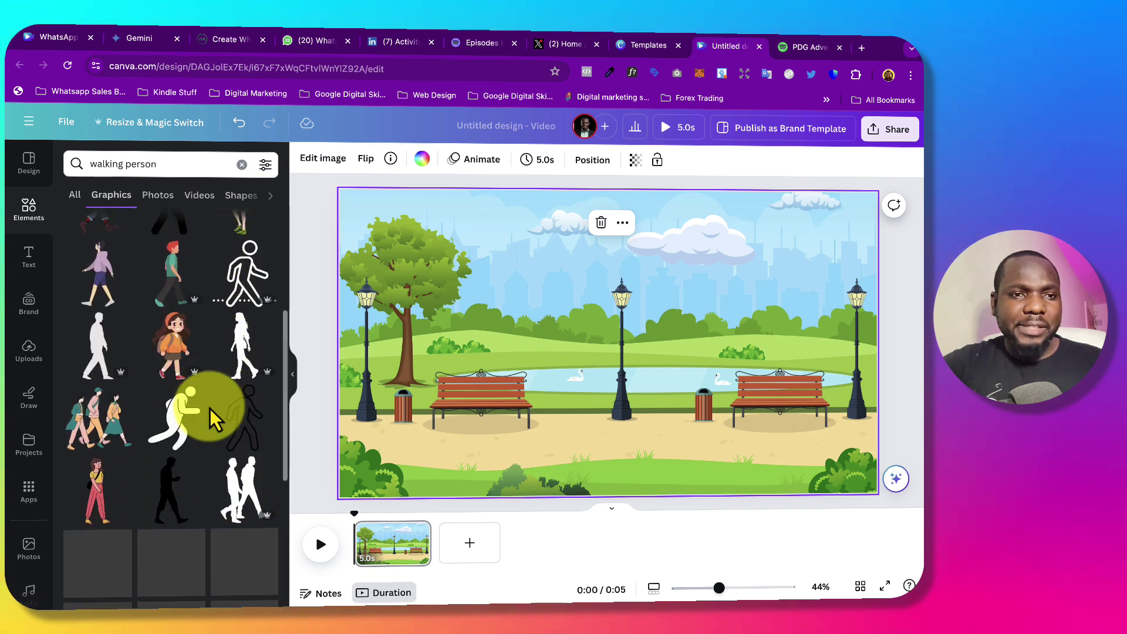
{"action": "scroll", "coordinate": [215, 420], "scroll_direction": "down", "scroll_amount": 2}
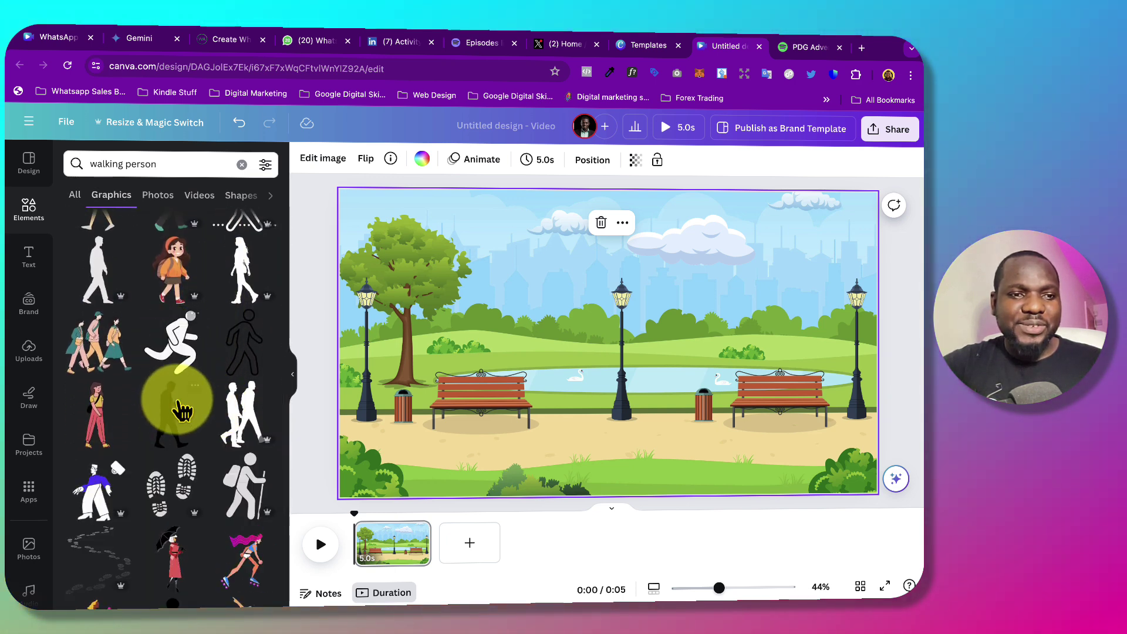
{"action": "scroll", "coordinate": [182, 411], "scroll_direction": "down", "scroll_amount": 5}
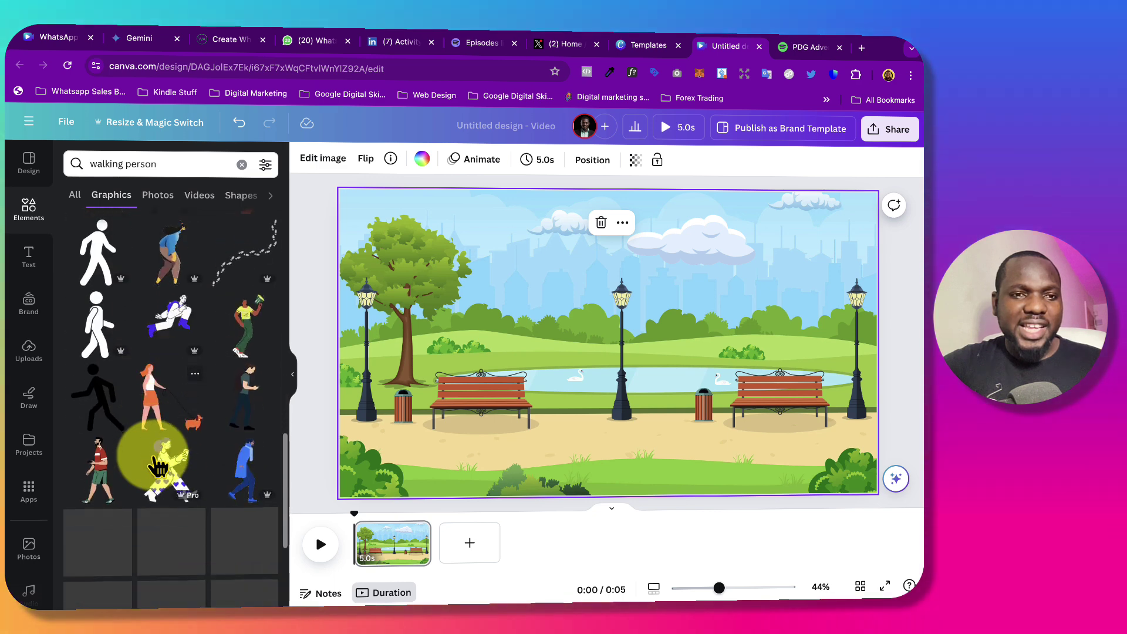
{"action": "scroll", "coordinate": [157, 468], "scroll_direction": "down", "scroll_amount": 2}
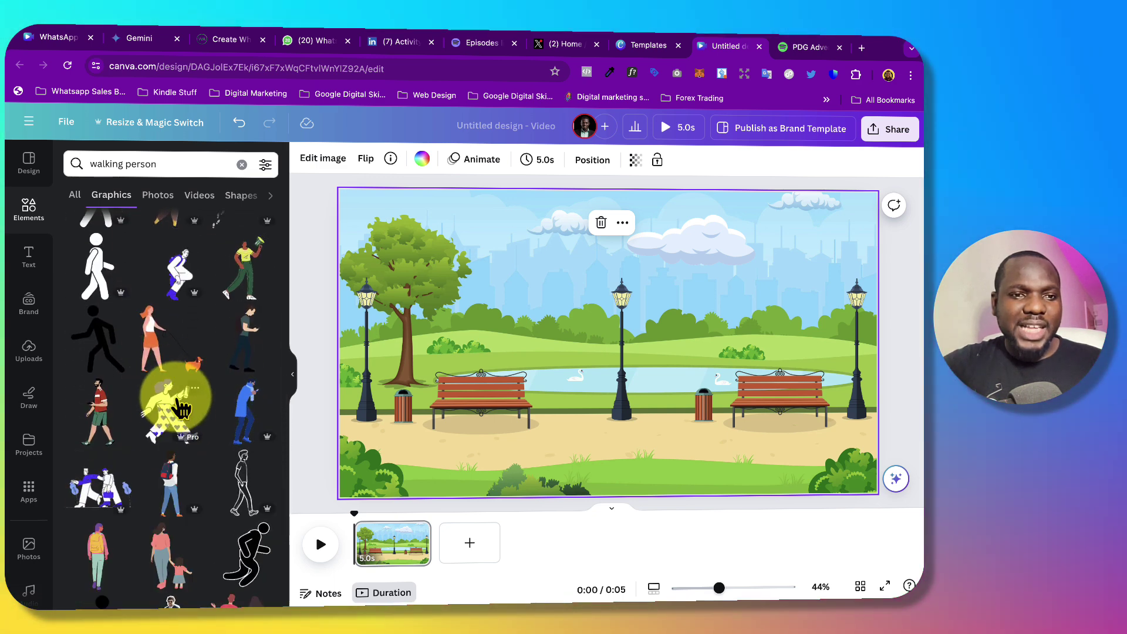
{"action": "scroll", "coordinate": [179, 440], "scroll_direction": "down", "scroll_amount": 8}
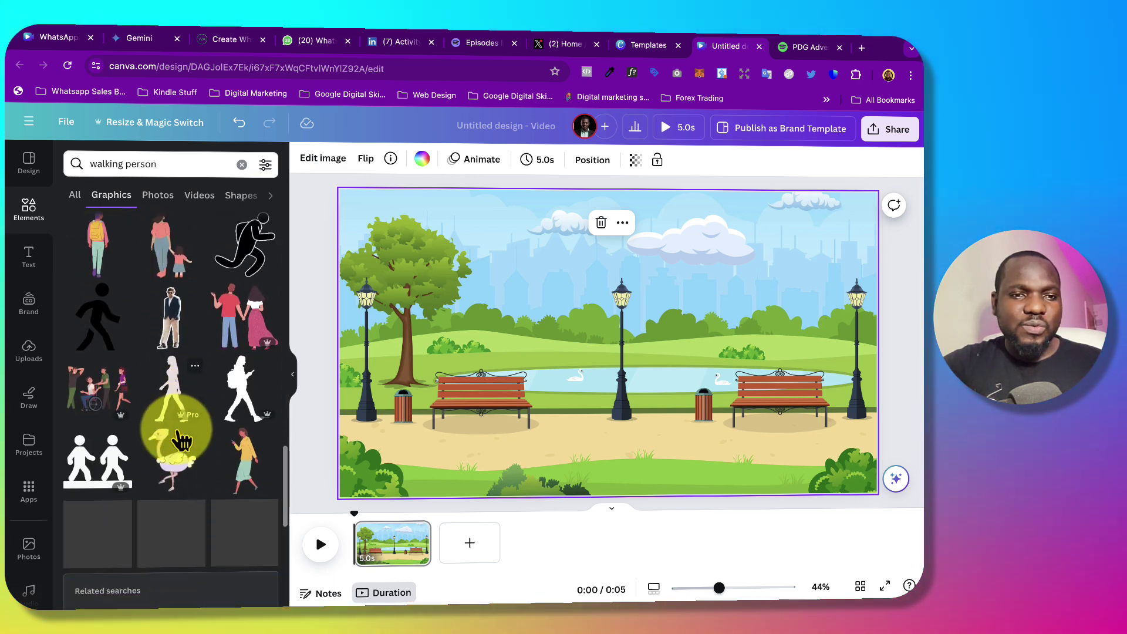
{"action": "scroll", "coordinate": [180, 442], "scroll_direction": "down", "scroll_amount": 1}
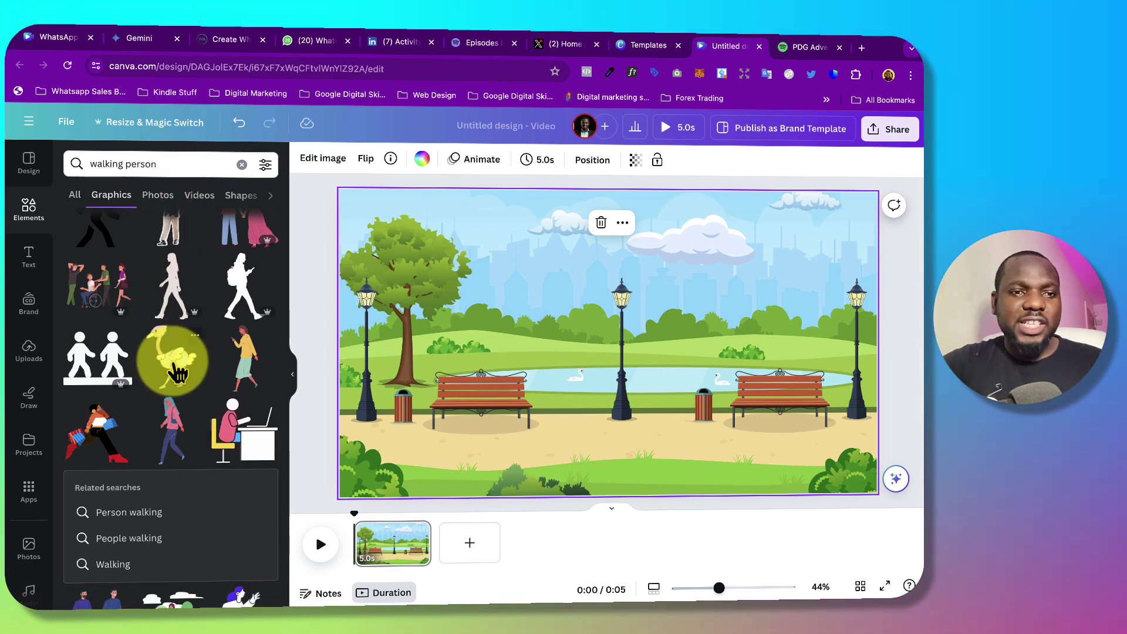
{"action": "left_click", "coordinate": [176, 370]}
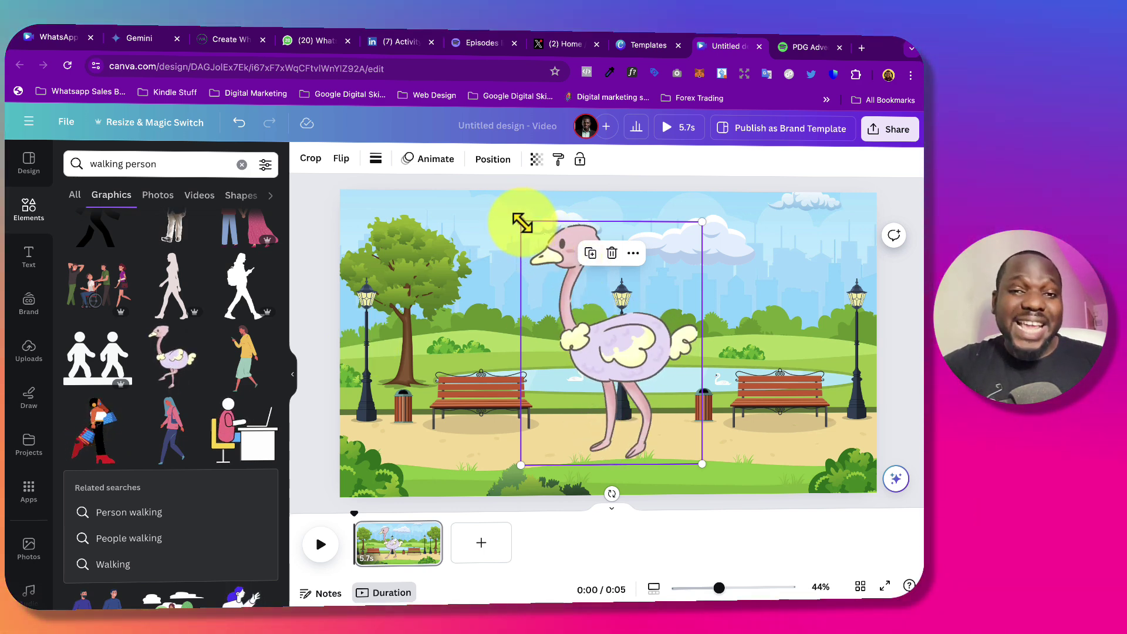
Step: Shrink the ostrich to about 68 × 90 px and place it on the distant grass just left of the rightmost lamp post
{"action": "left_click_drag", "start_coordinate": [520, 222], "coordinate": [673, 387]}
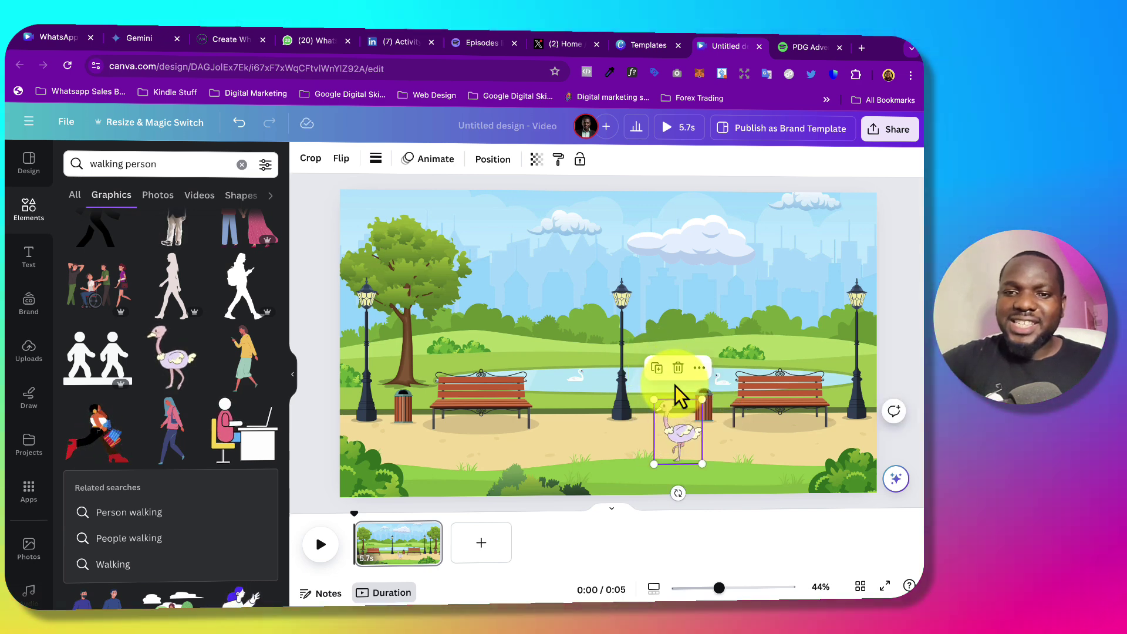
{"action": "left_click_drag", "start_coordinate": [680, 450], "coordinate": [813, 340]}
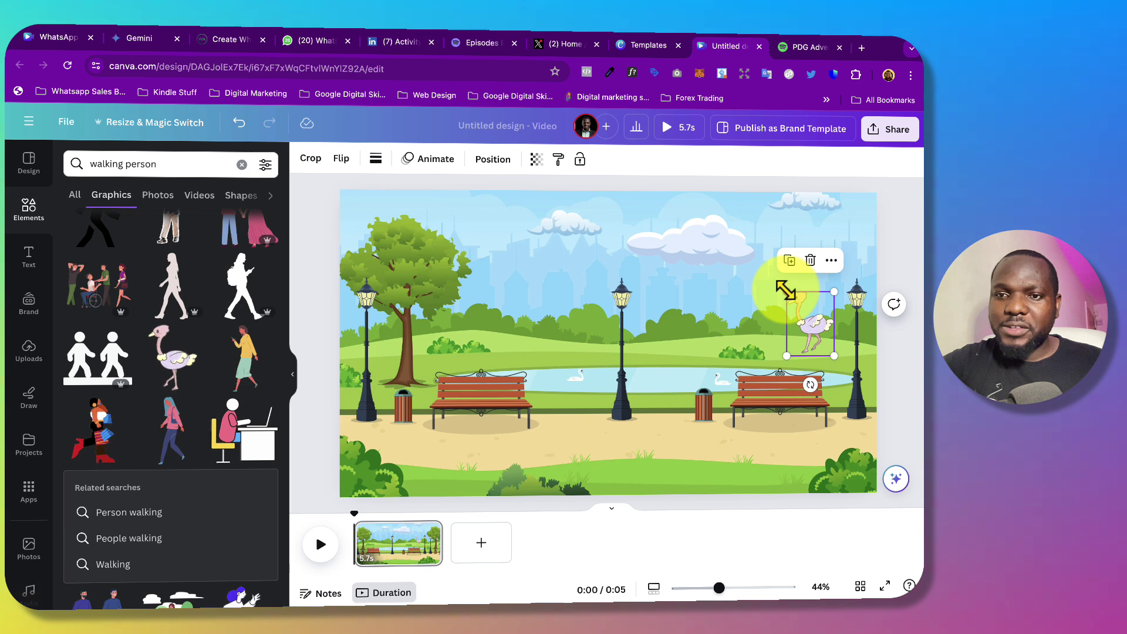
{"action": "left_click_drag", "start_coordinate": [788, 292], "coordinate": [809, 308]}
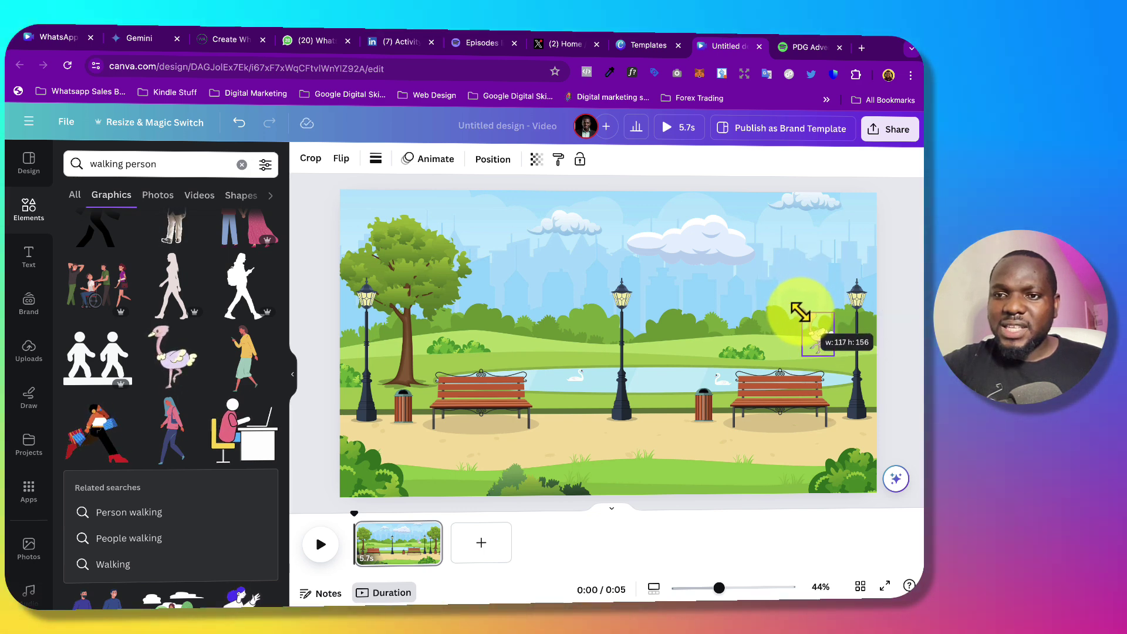
{"action": "left_click_drag", "start_coordinate": [819, 329], "coordinate": [823, 333]}
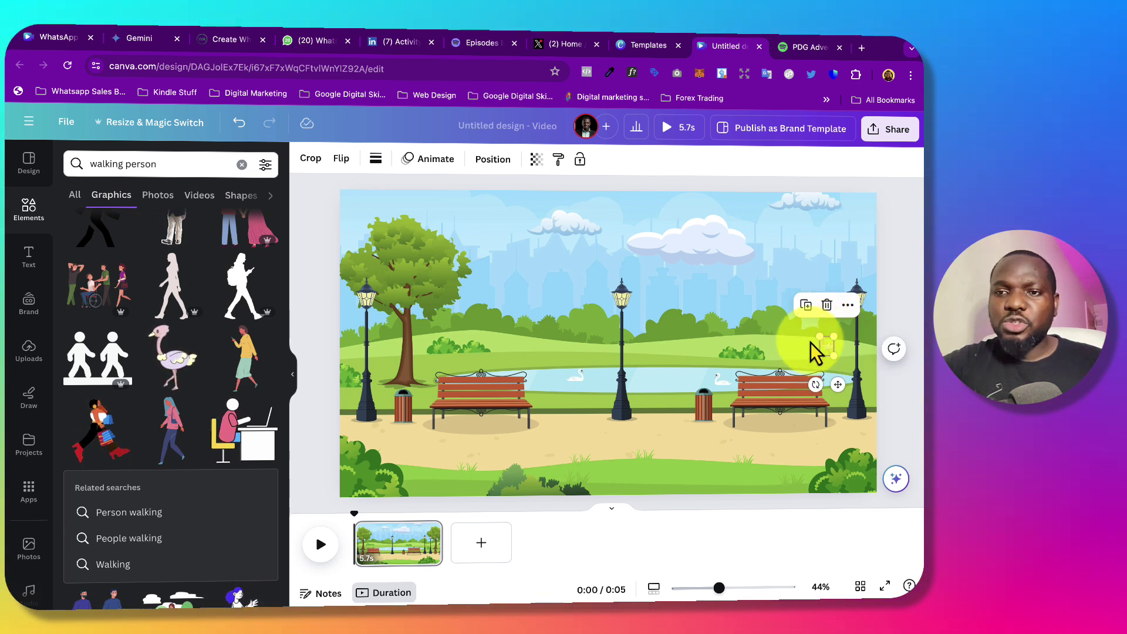
{"action": "left_click_drag", "start_coordinate": [821, 338], "coordinate": [811, 329]}
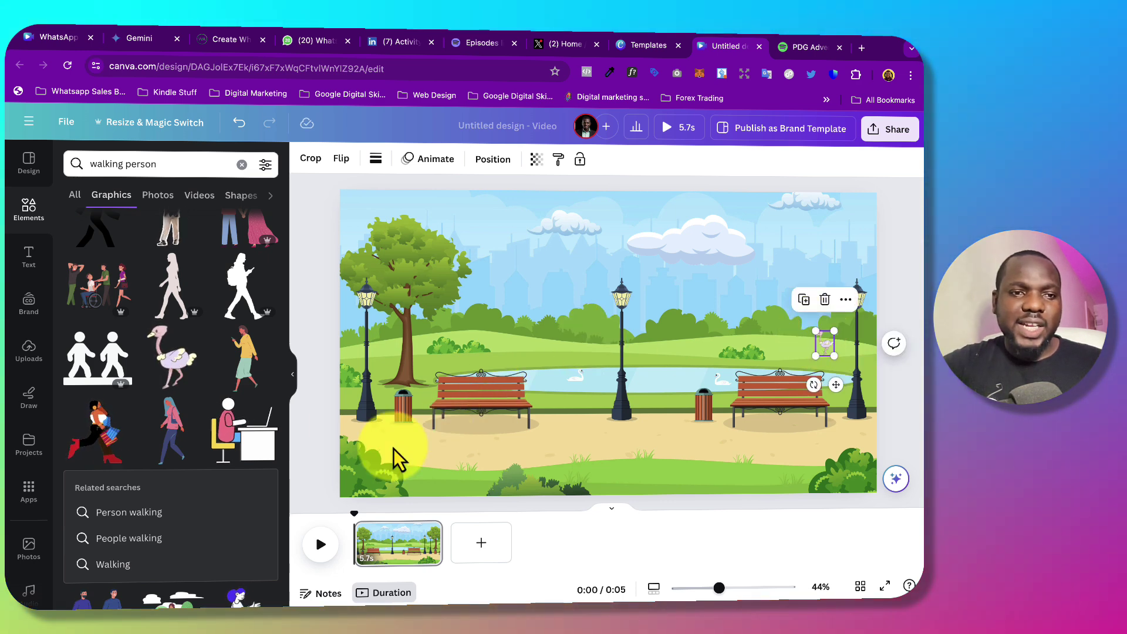
Step: Add the animated walking man in a white shirt and green shorts from the graphics results to the scene
{"action": "scroll", "coordinate": [217, 352], "scroll_direction": "down", "scroll_amount": 3}
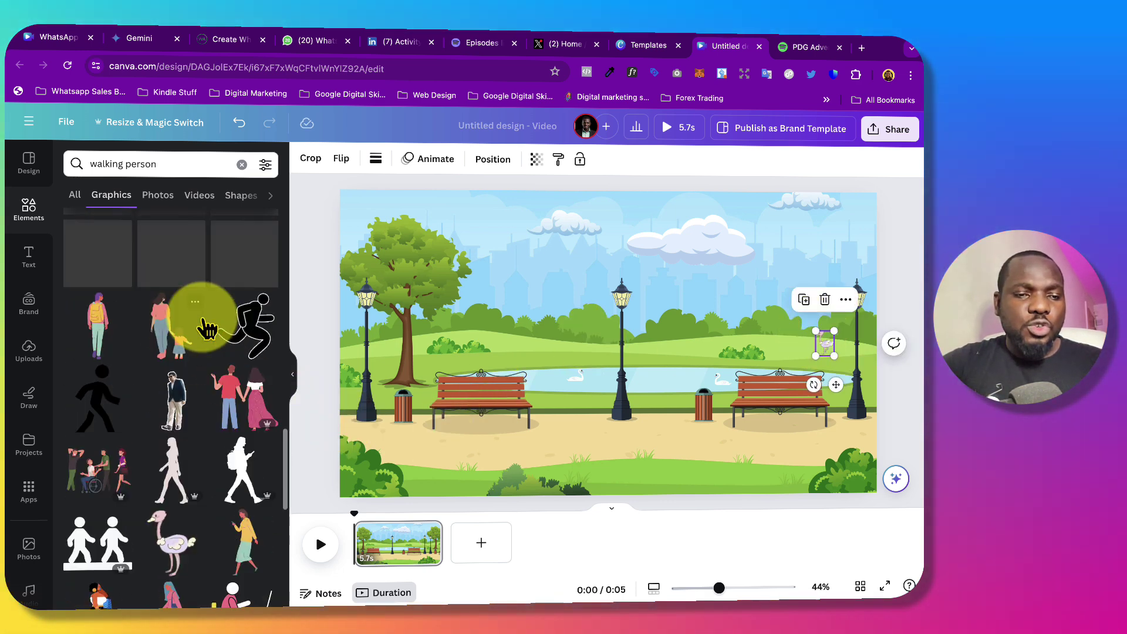
{"action": "scroll", "coordinate": [203, 319], "scroll_direction": "down", "scroll_amount": 2}
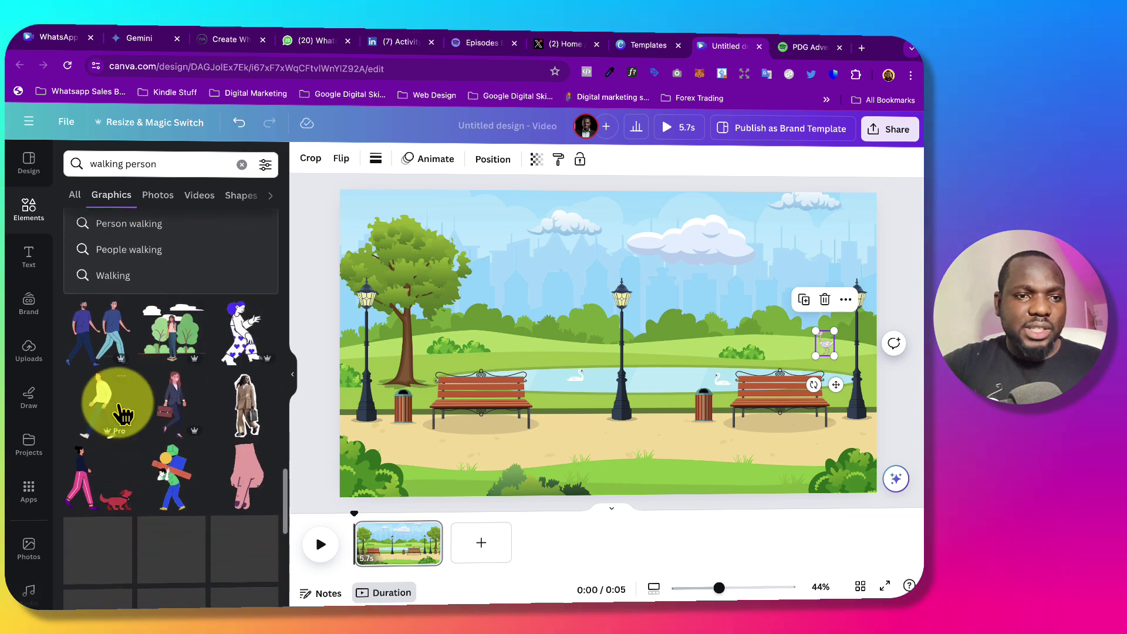
{"action": "scroll", "coordinate": [152, 468], "scroll_direction": "down", "scroll_amount": 3}
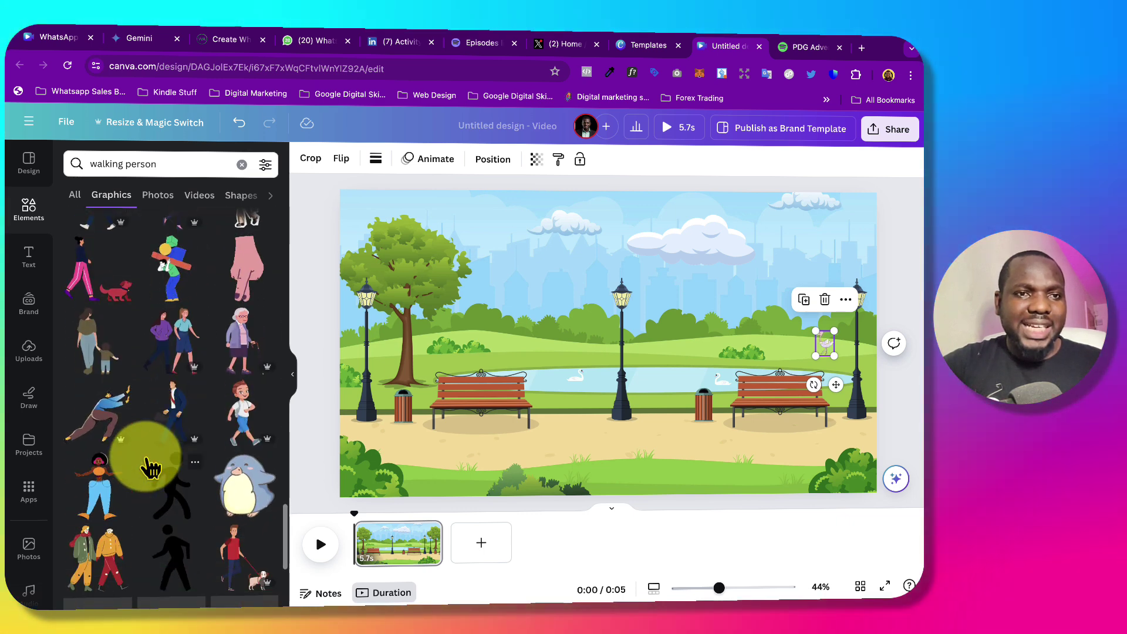
{"action": "scroll", "coordinate": [157, 407], "scroll_direction": "up", "scroll_amount": 10}
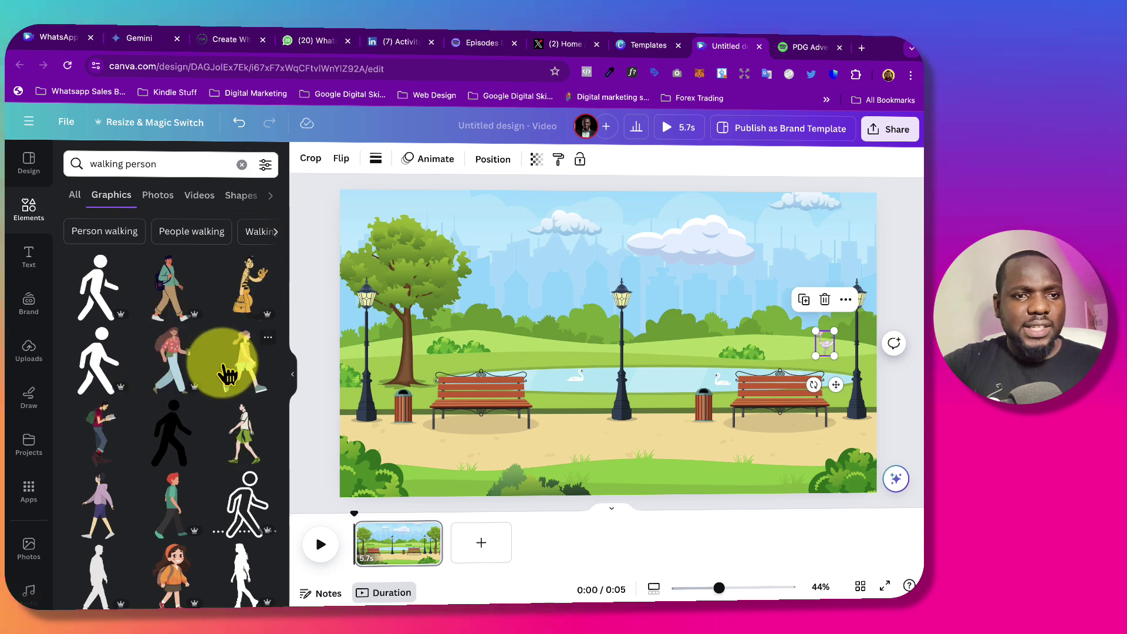
{"action": "left_click", "coordinate": [232, 436]}
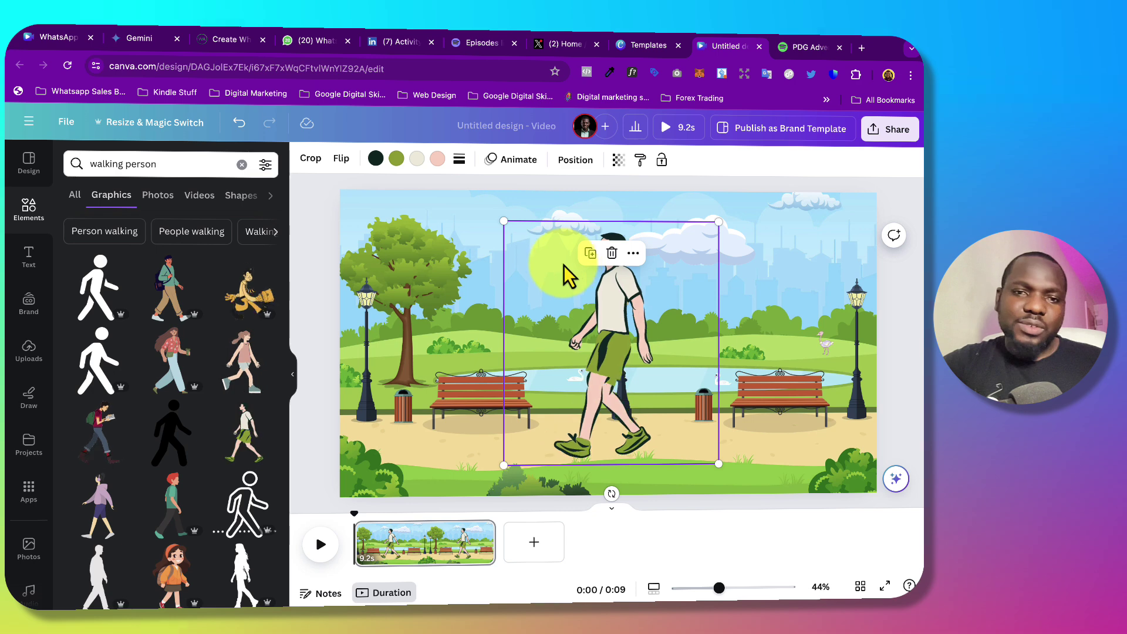
Step: Shrink the walking man and place him on the path at the scene's right edge, partly outside the page
{"action": "left_click_drag", "start_coordinate": [504, 222], "coordinate": [624, 286]}
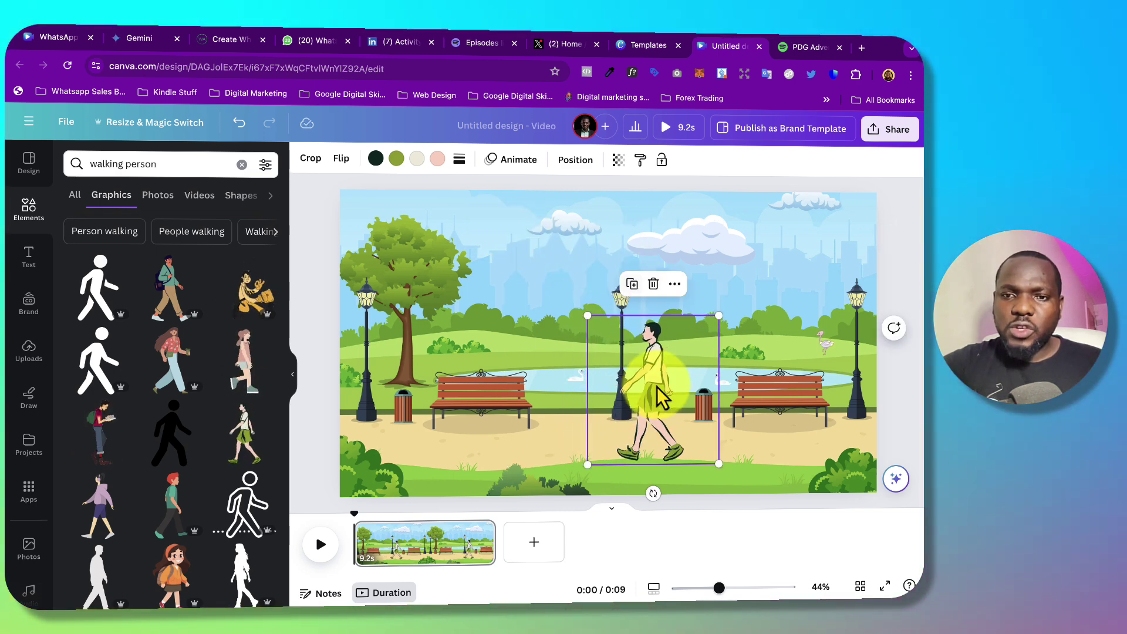
{"action": "left_click_drag", "start_coordinate": [660, 440], "coordinate": [878, 429]}
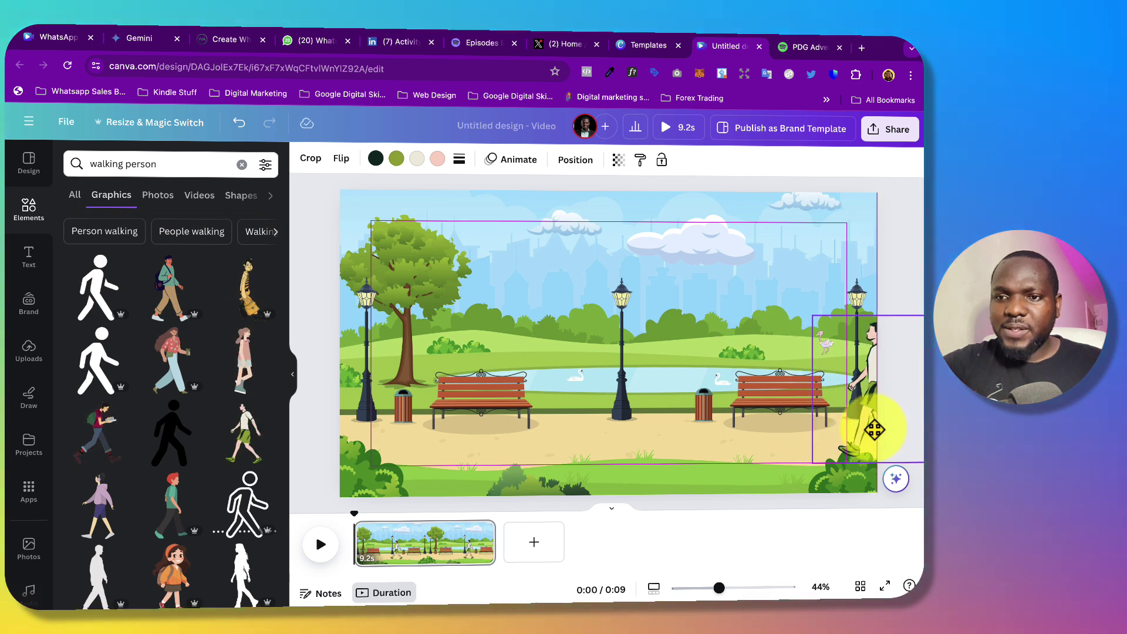
{"action": "left_click_drag", "start_coordinate": [883, 428], "coordinate": [884, 432]}
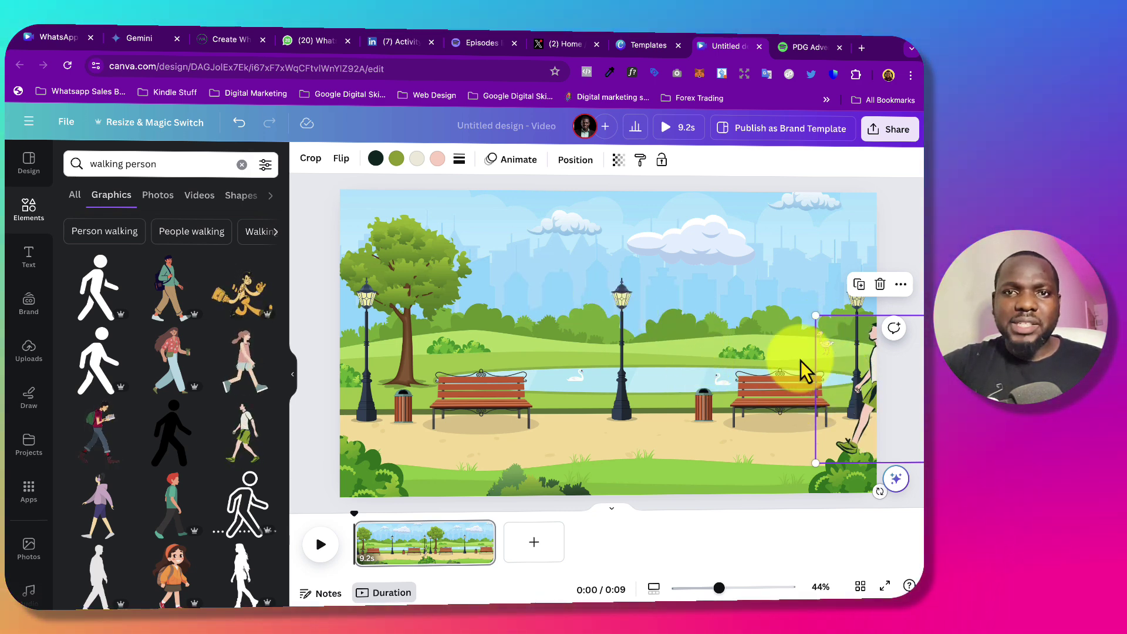
Step: Start a custom Create an Animation movement for the walking man
{"action": "left_click", "coordinate": [519, 164]}
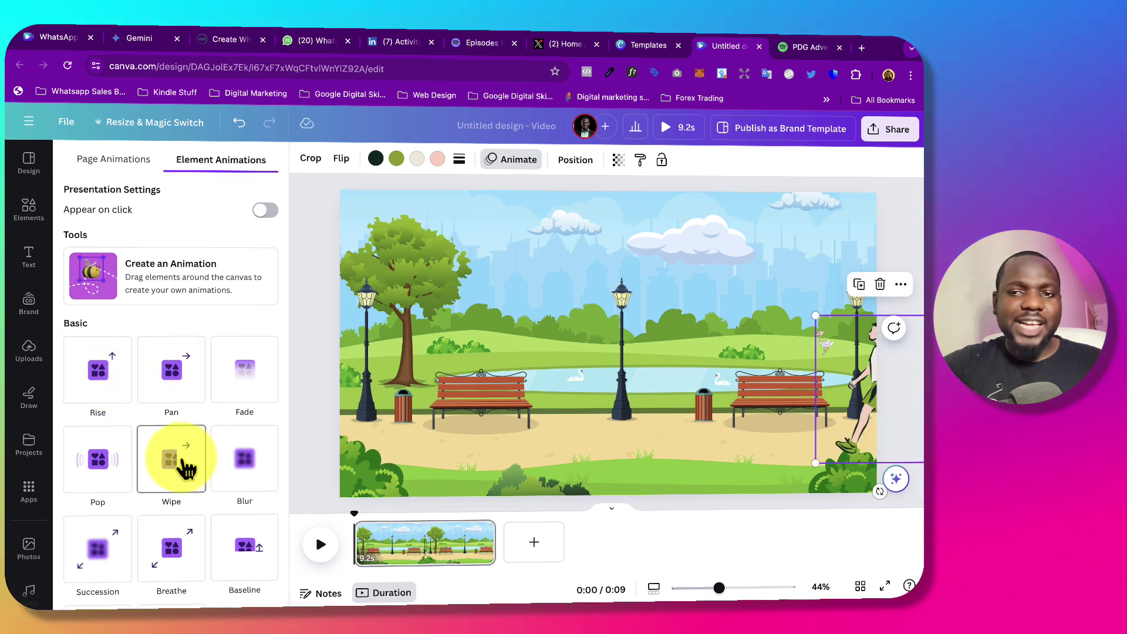
{"action": "scroll", "coordinate": [154, 478], "scroll_direction": "down", "scroll_amount": 3}
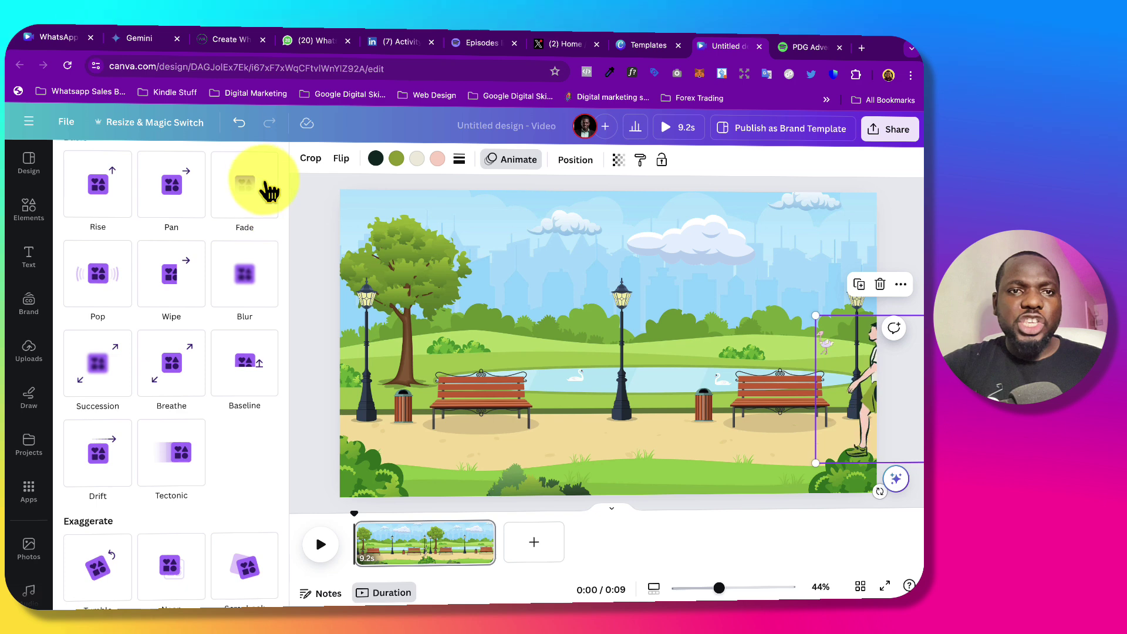
{"action": "scroll", "coordinate": [235, 246], "scroll_direction": "up", "scroll_amount": 3}
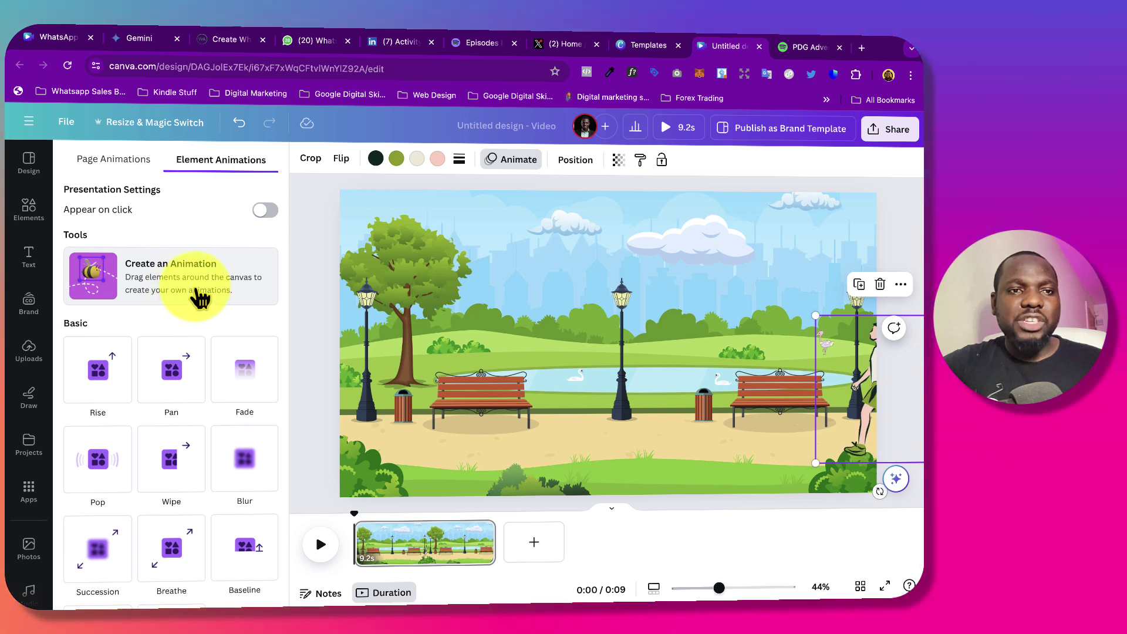
{"action": "left_click", "coordinate": [198, 295]}
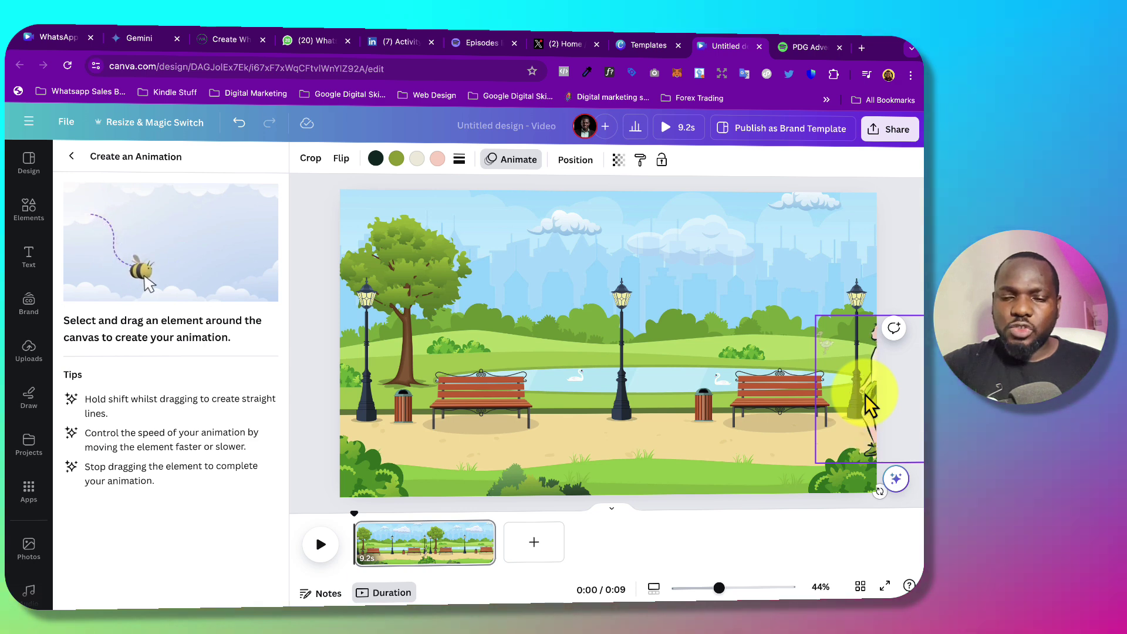
{"action": "mouse_move", "coordinate": [865, 394]}
{"action": "left_mouse_down"}
{"action": "mouse_move", "coordinate": [820, 419]}
{"action": "mouse_move", "coordinate": [604, 406]}
{"action": "left_mouse_up"}
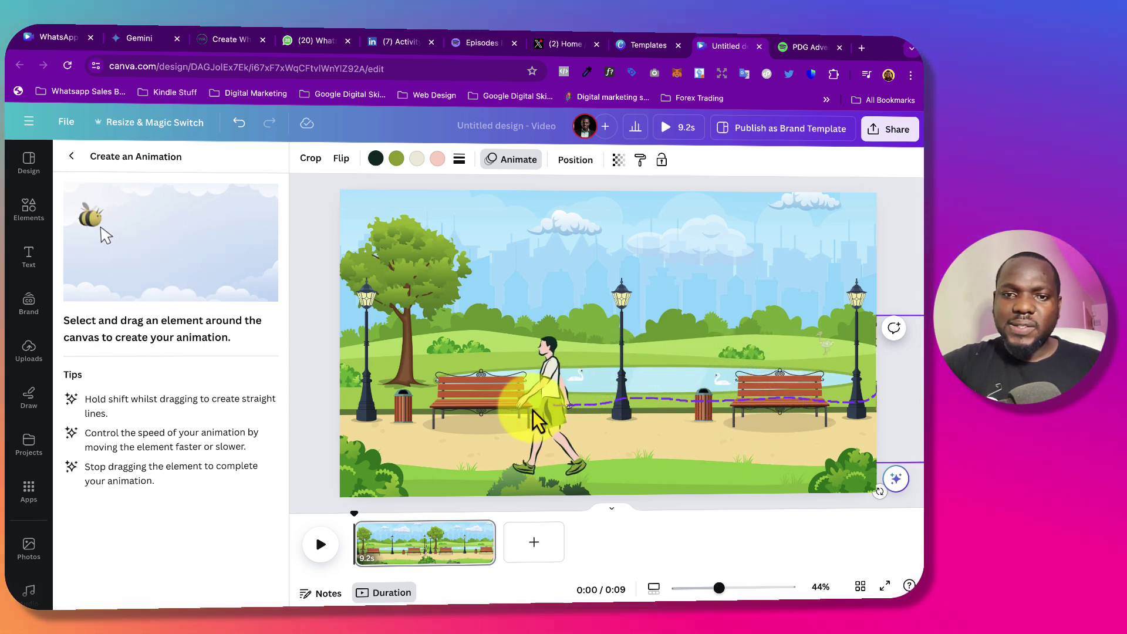
{"action": "left_click_drag", "start_coordinate": [520, 403], "coordinate": [494, 400]}
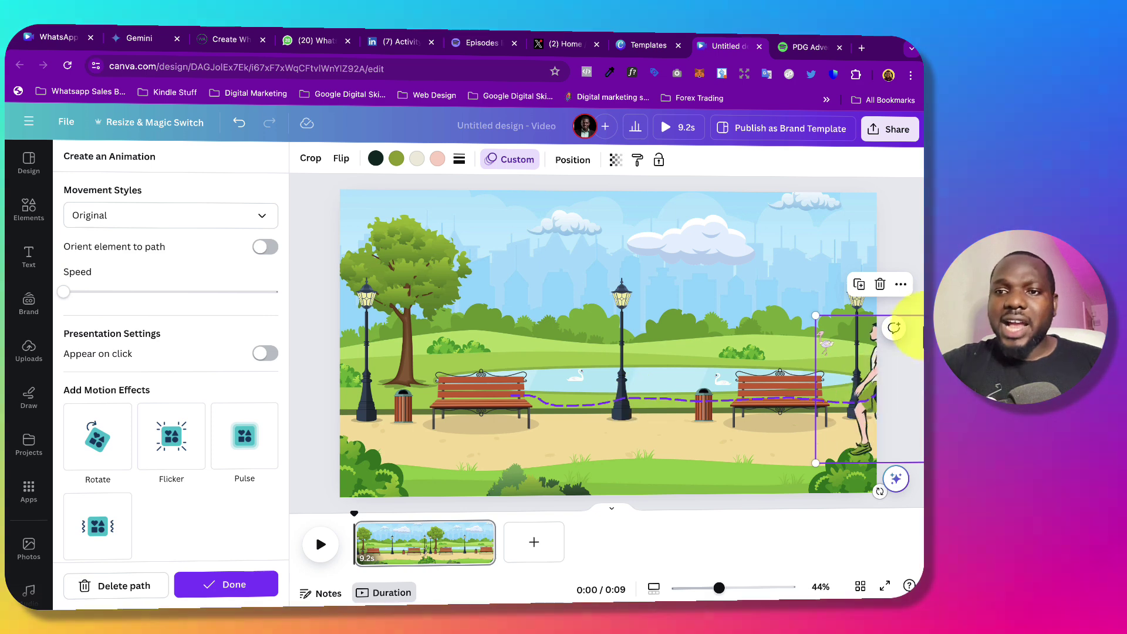
{"action": "left_click", "coordinate": [123, 586]}
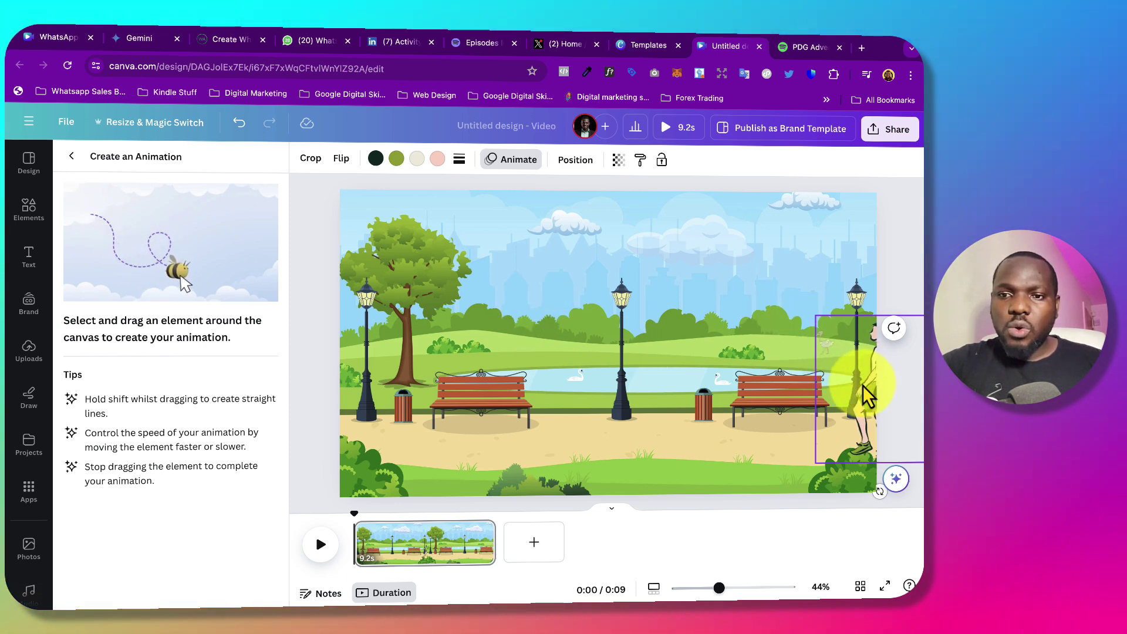
Step: Record the walking man's motion path leftward across the whole park until he passes the left page edge, and preview the video
{"action": "left_click_drag", "start_coordinate": [786, 385], "coordinate": [567, 387]}
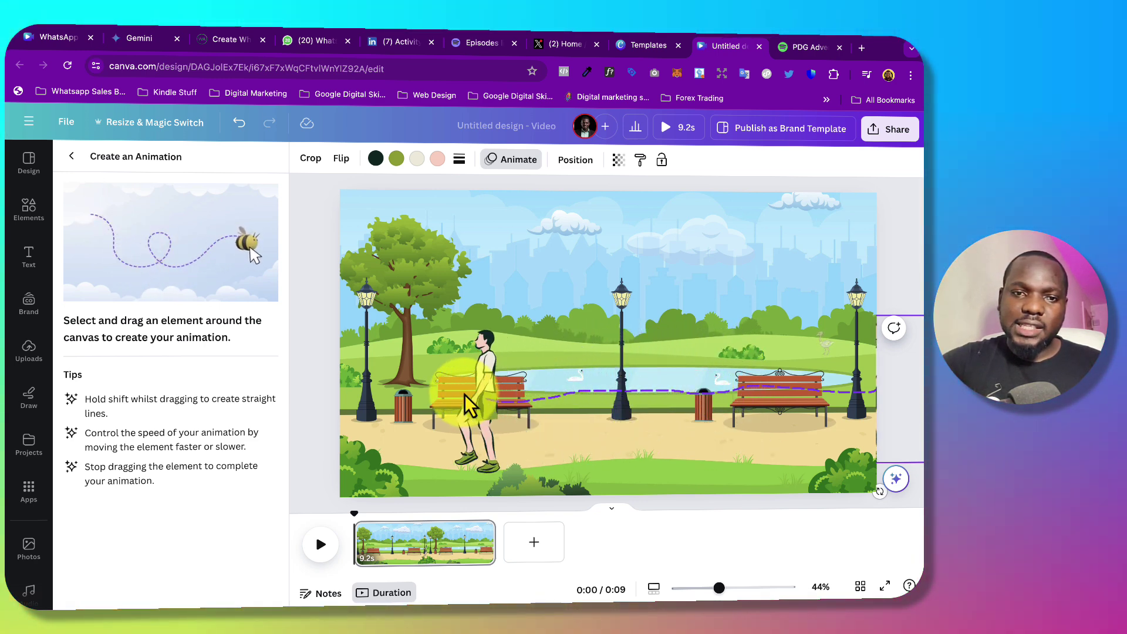
{"action": "left_click_drag", "start_coordinate": [367, 379], "coordinate": [320, 369]}
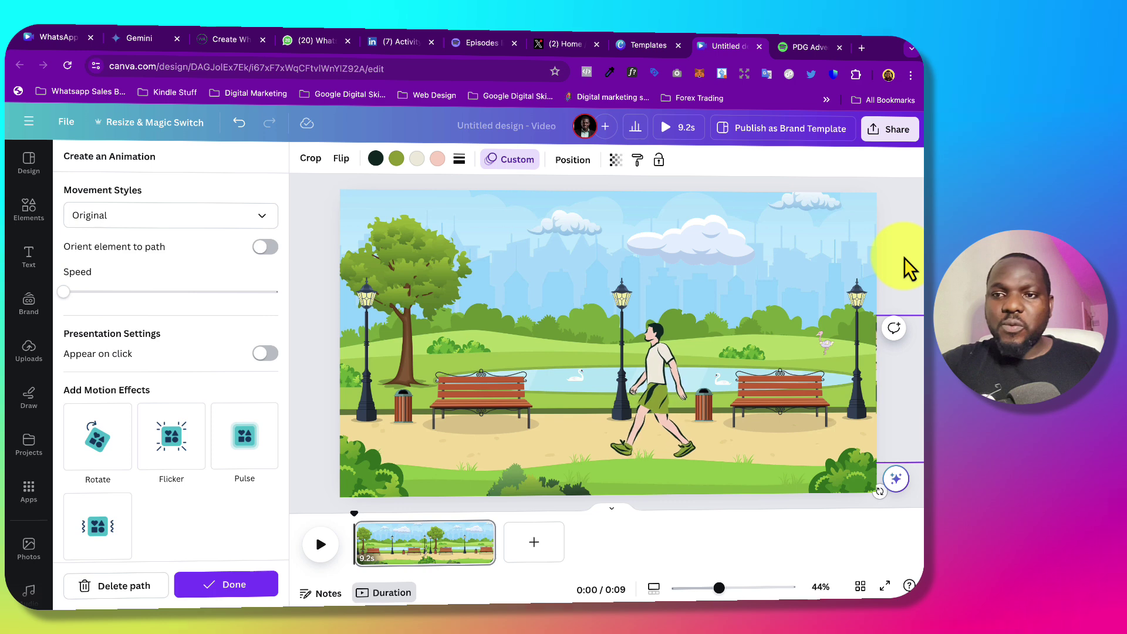
{"action": "key", "text": "Escape"}
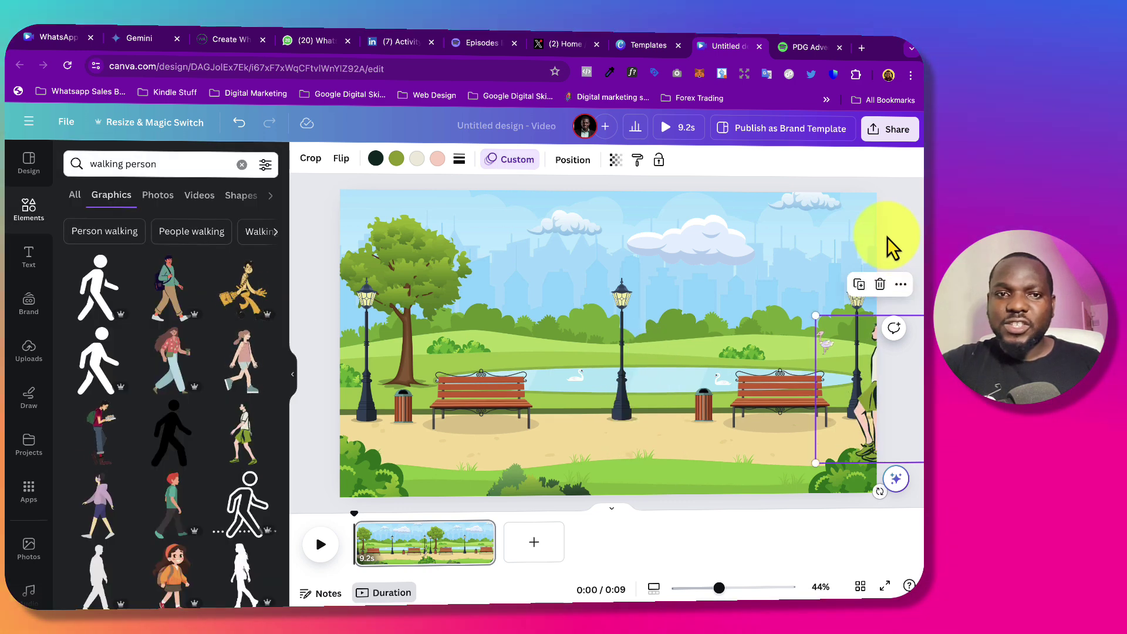
{"action": "left_click", "coordinate": [668, 129]}
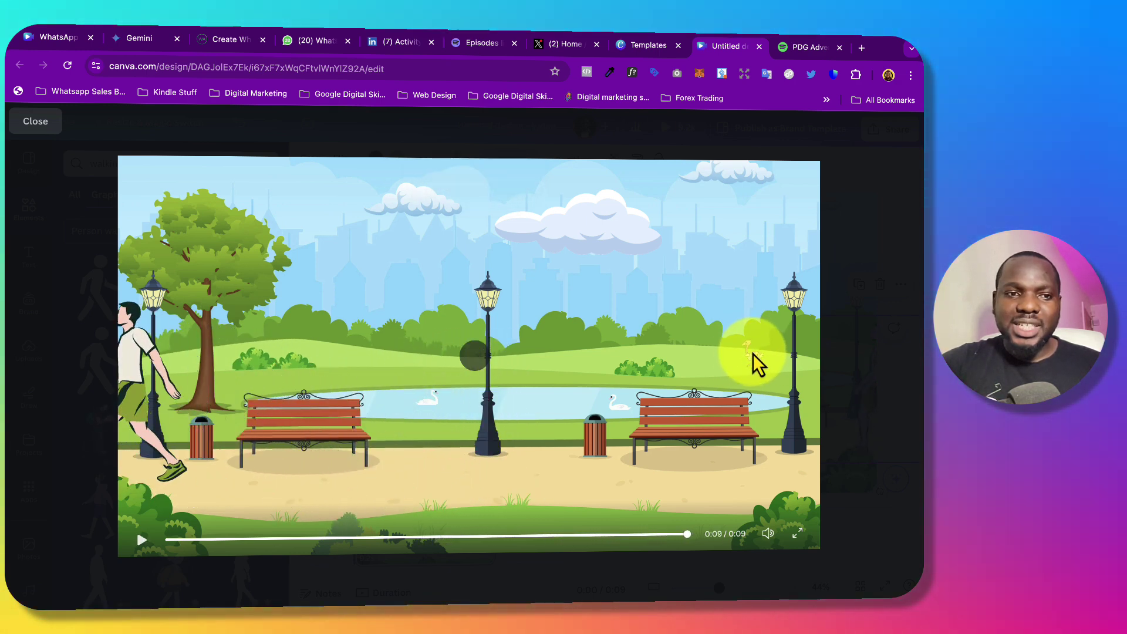
{"action": "key", "text": "Escape"}
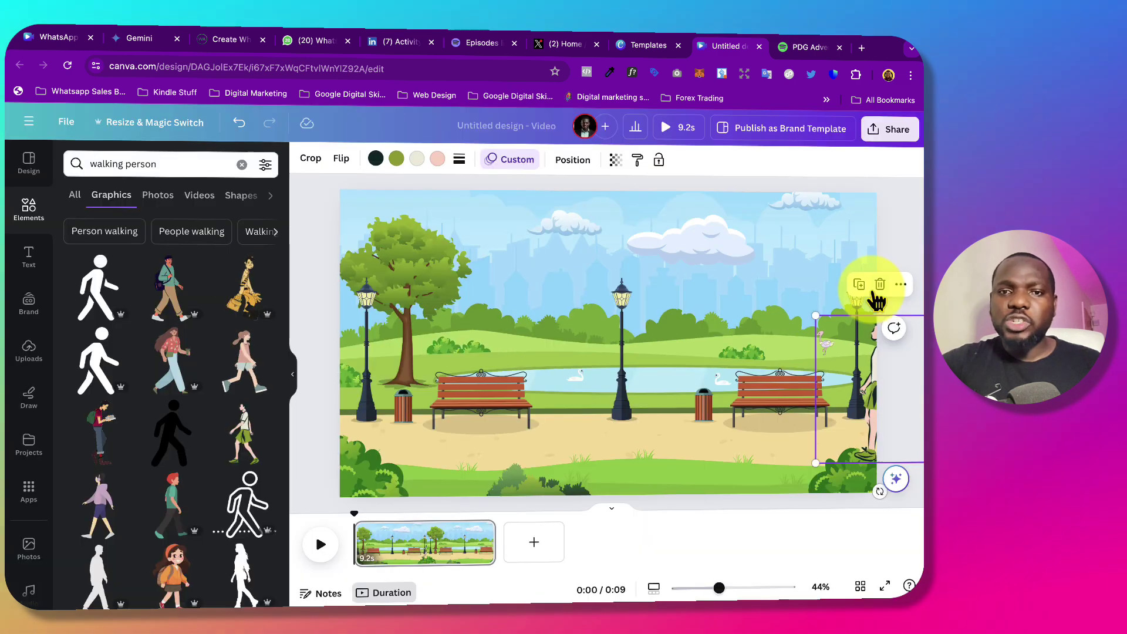
Step: Create a custom animation for the small ostrich, moving it leftward across the grass until it passes the large tree
{"action": "left_click", "coordinate": [804, 334]}
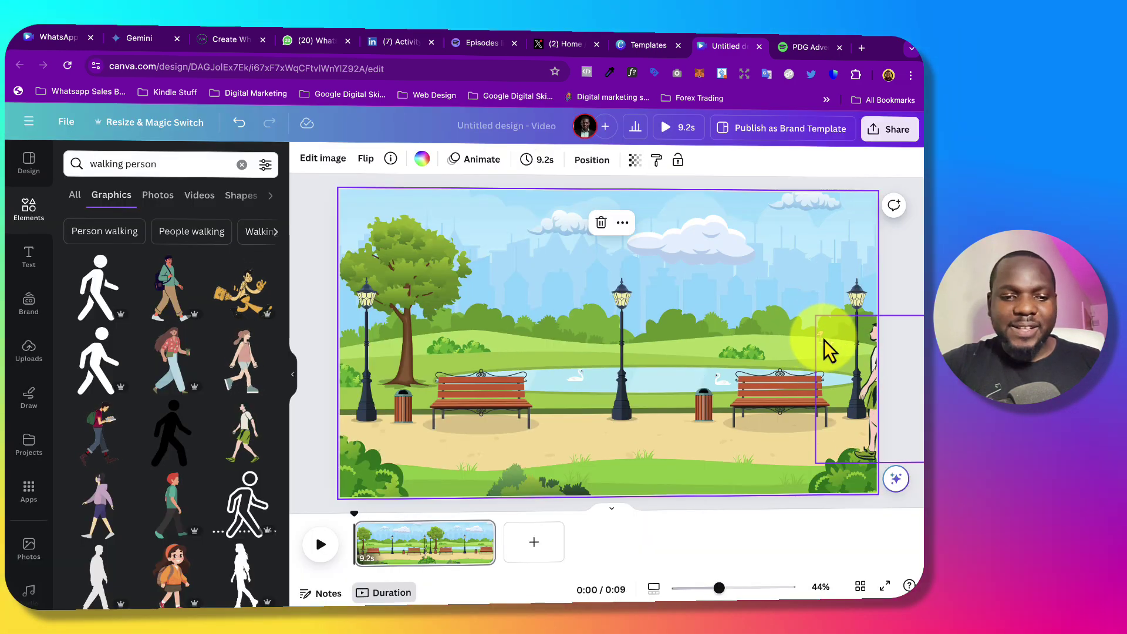
{"action": "left_click", "coordinate": [824, 340]}
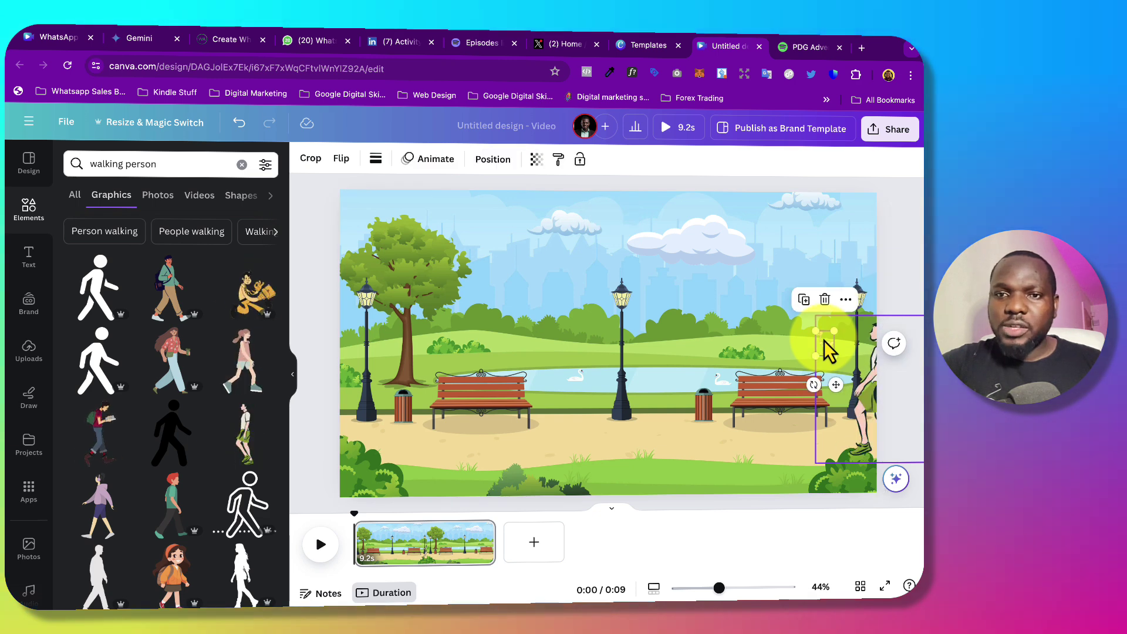
{"action": "left_click", "coordinate": [492, 167]}
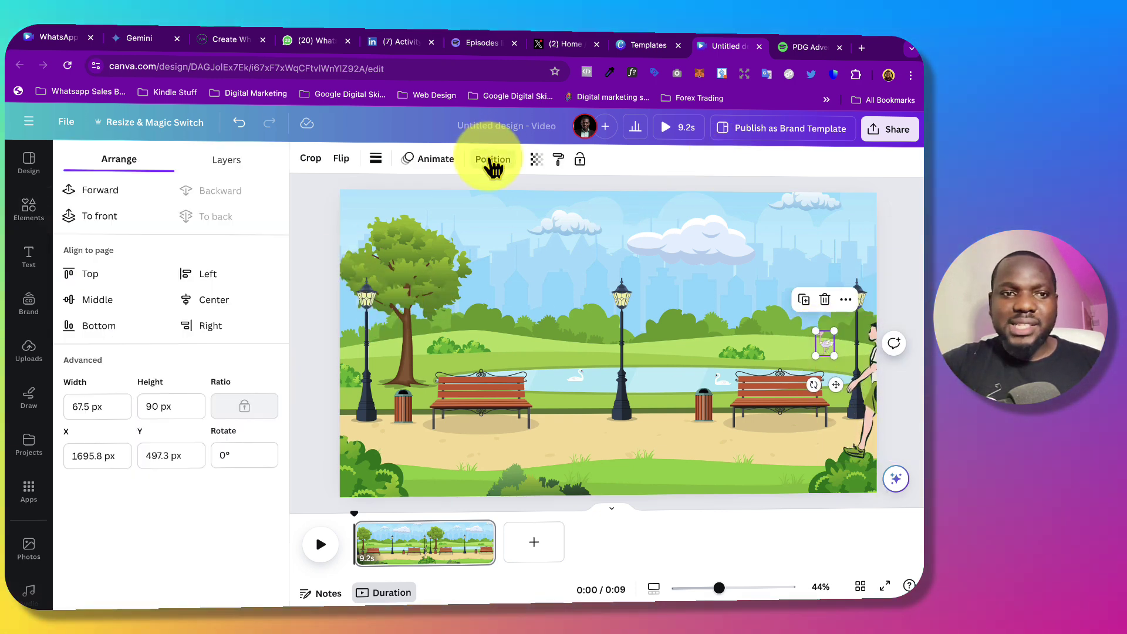
{"action": "left_click", "coordinate": [457, 166]}
{"action": "left_click", "coordinate": [160, 279]}
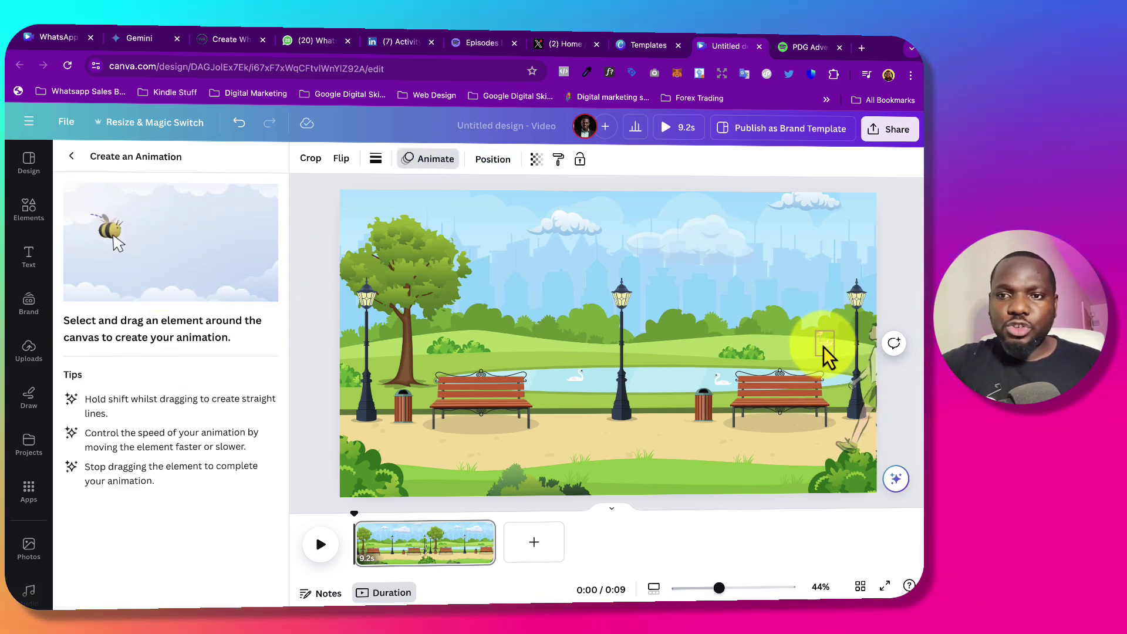
{"action": "mouse_move", "coordinate": [823, 347]}
{"action": "left_mouse_down"}
{"action": "mouse_move", "coordinate": [766, 337]}
{"action": "mouse_move", "coordinate": [406, 359]}
{"action": "mouse_move", "coordinate": [390, 347]}
{"action": "left_mouse_up"}
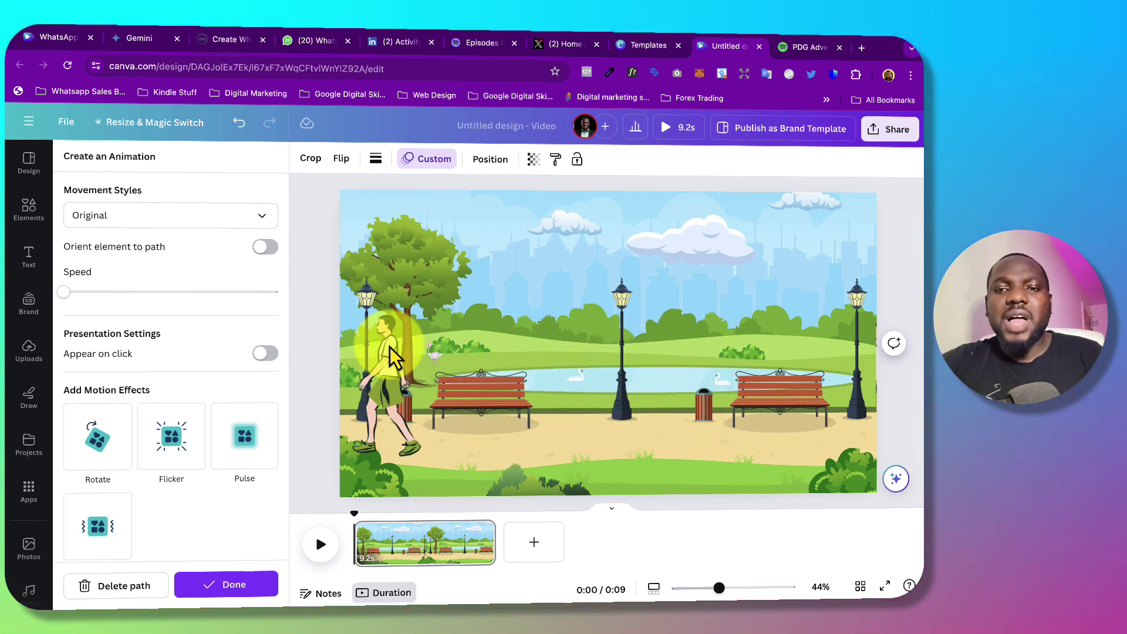
{"action": "left_click", "coordinate": [569, 350]}
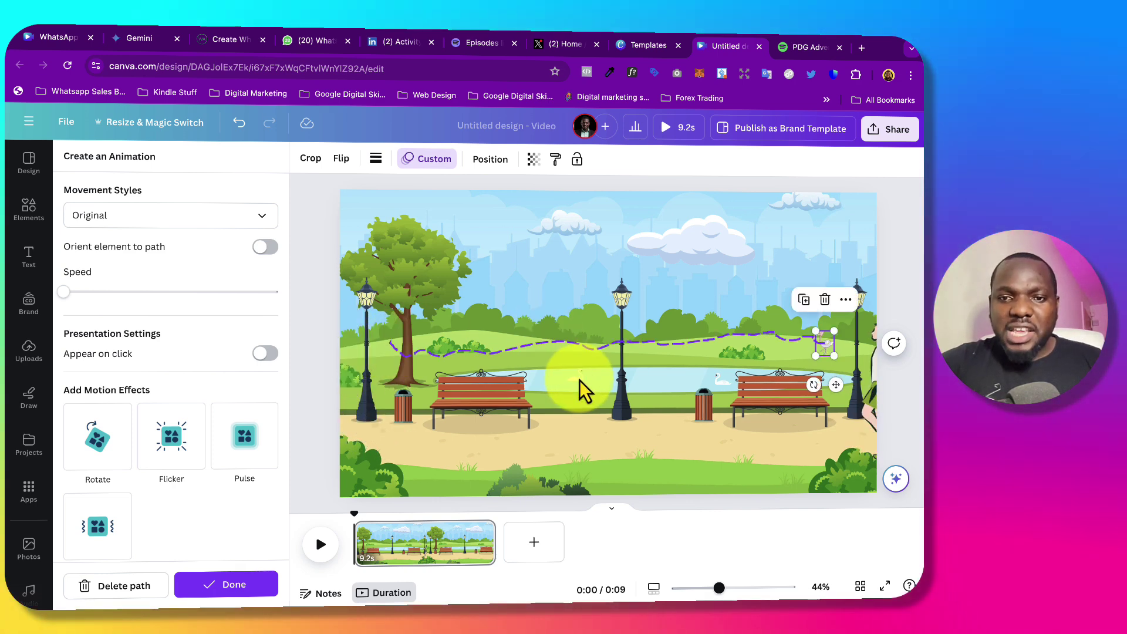
Step: Search the elements for "moving duck" and show only graphics
{"action": "left_click", "coordinate": [29, 208]}
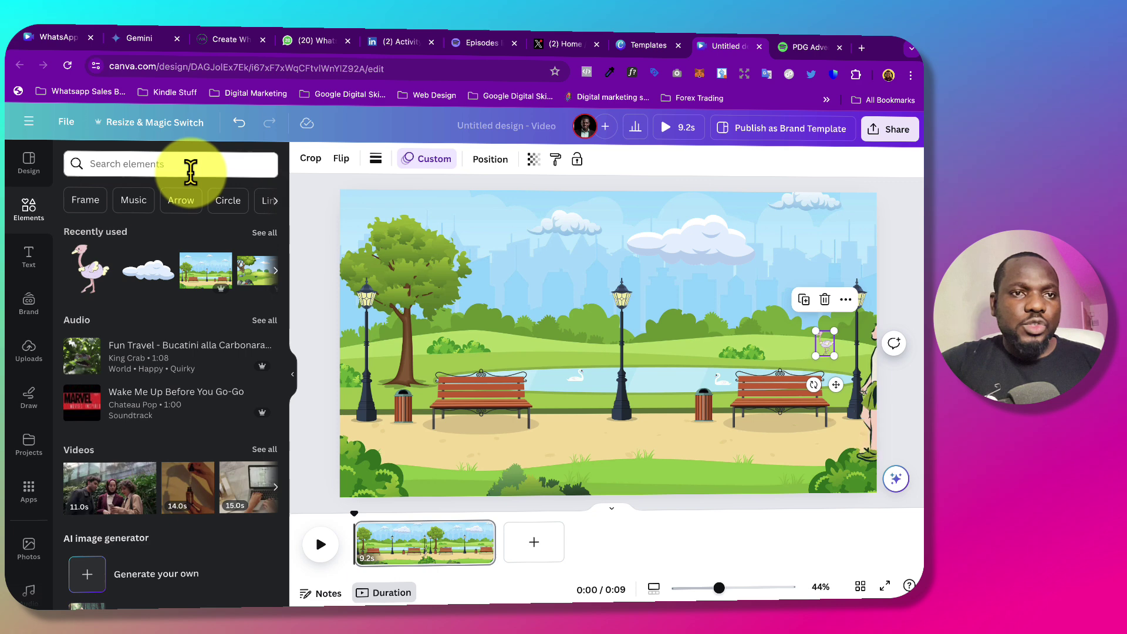
{"action": "left_click", "coordinate": [129, 166]}
{"action": "type", "text": "doc"}
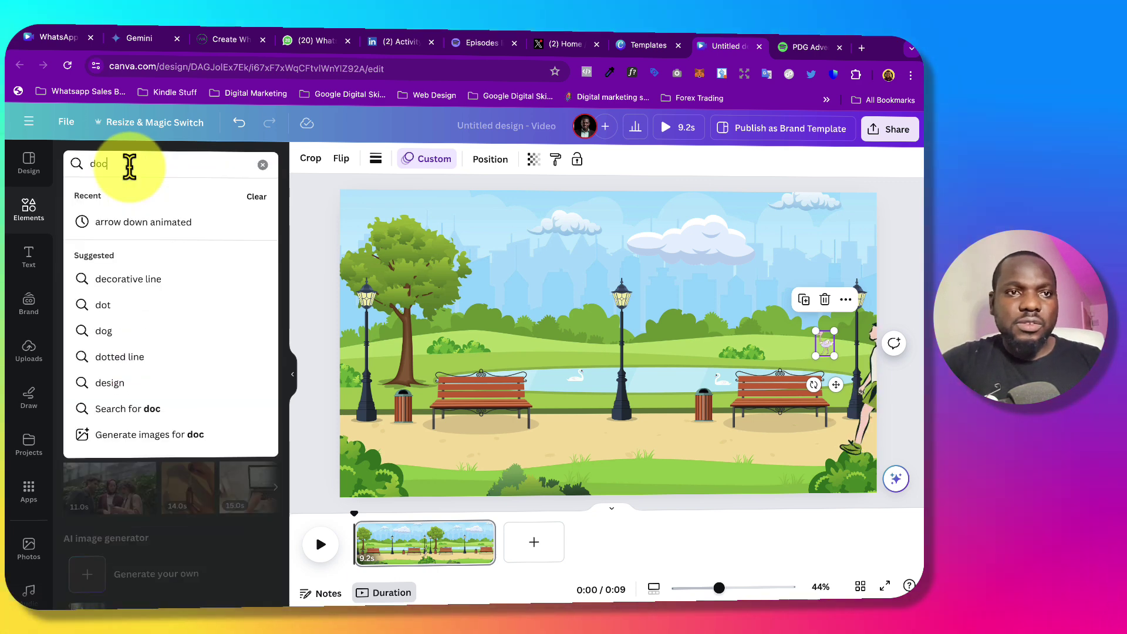
{"action": "key", "text": "BackSpace"}
{"action": "key", "text": "BackSpace"}
{"action": "key", "text": "BackSpace"}
{"action": "type", "text": "mov"}
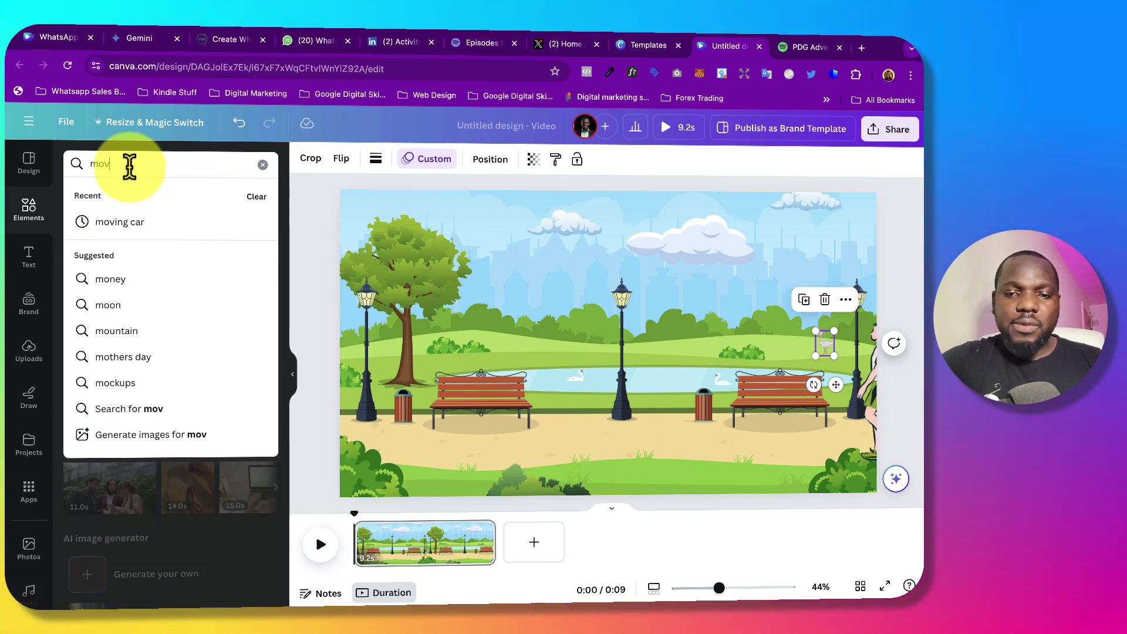
{"action": "type", "text": "ing duck"}
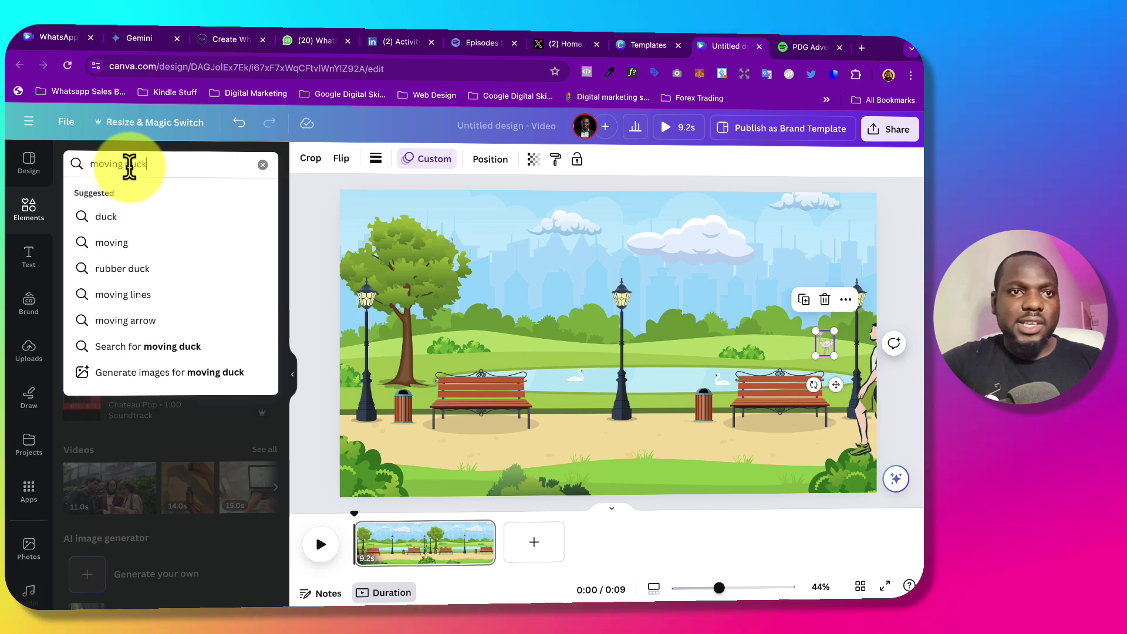
{"action": "key", "text": "Return"}
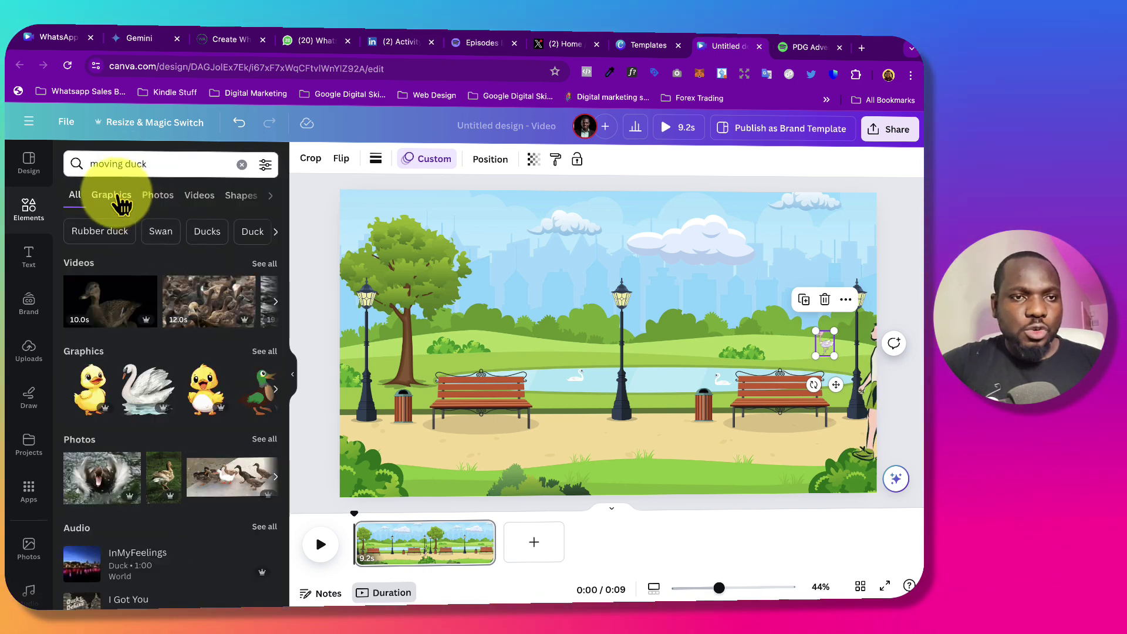
{"action": "left_click", "coordinate": [118, 199]}
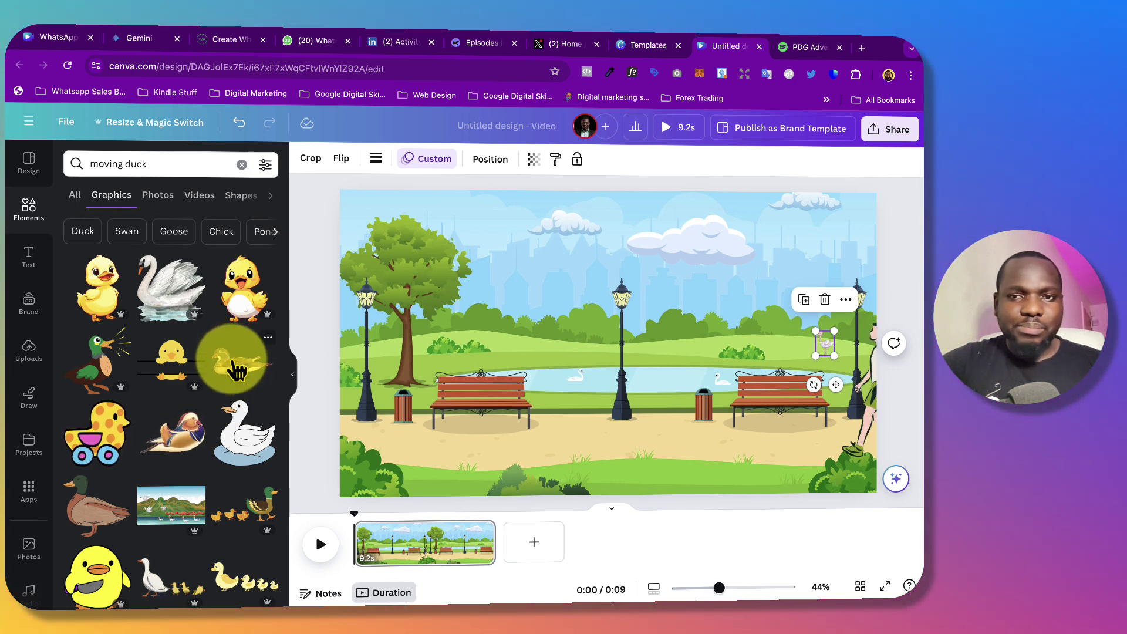
Step: Add the brown swimming duck graphic, shrink it and move it near the pond between the benches
{"action": "left_click", "coordinate": [237, 368]}
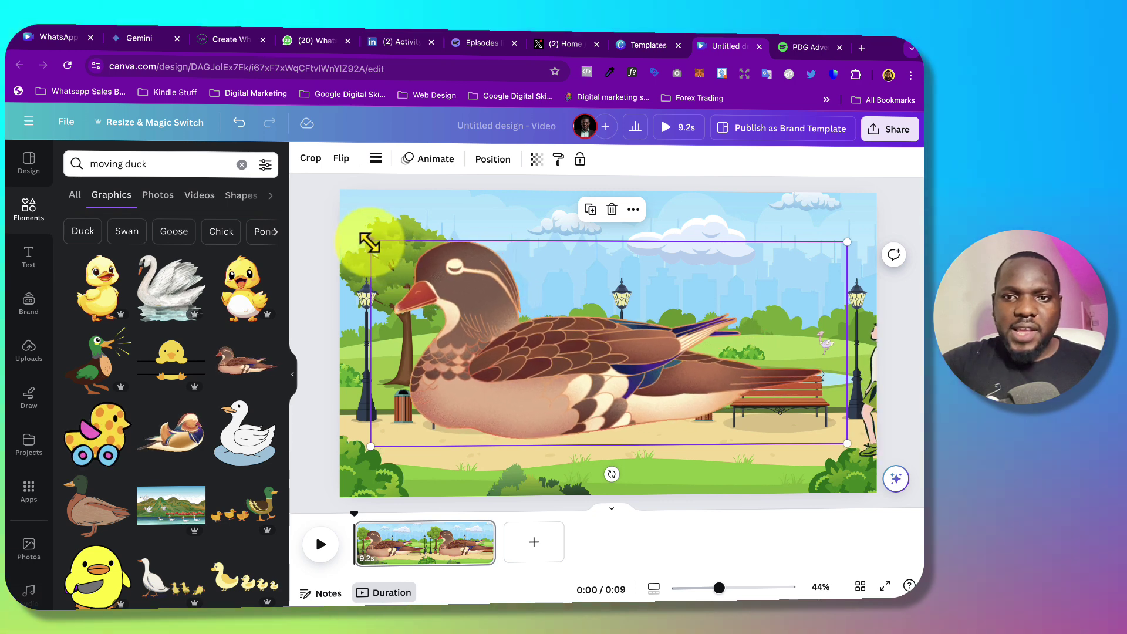
{"action": "left_click_drag", "start_coordinate": [371, 241], "coordinate": [734, 376]}
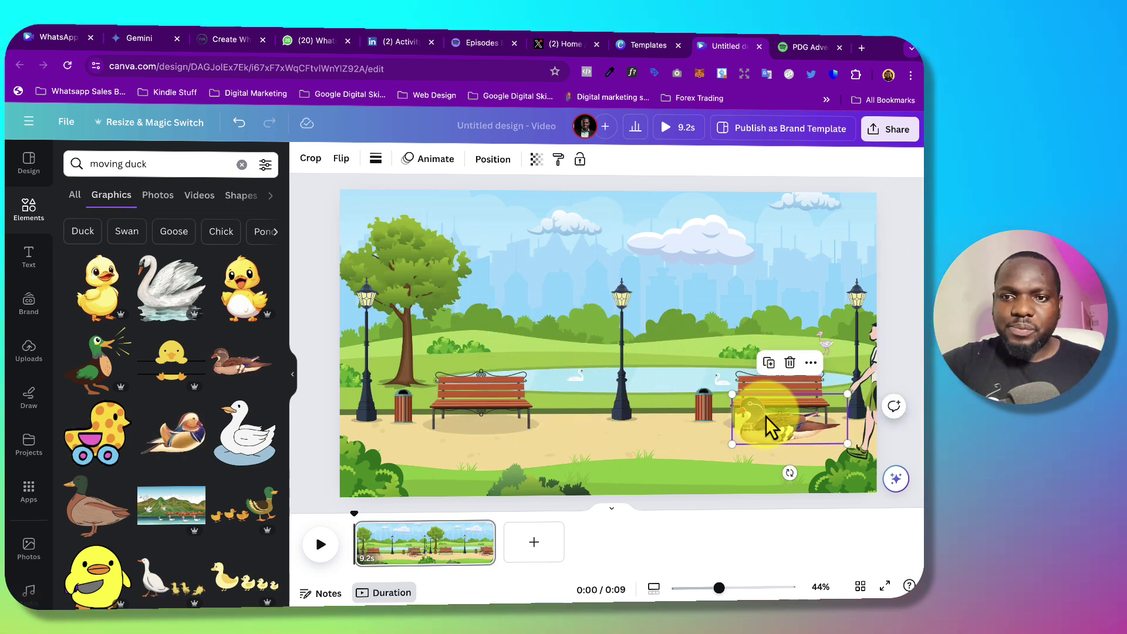
{"action": "left_click_drag", "start_coordinate": [770, 426], "coordinate": [550, 348]}
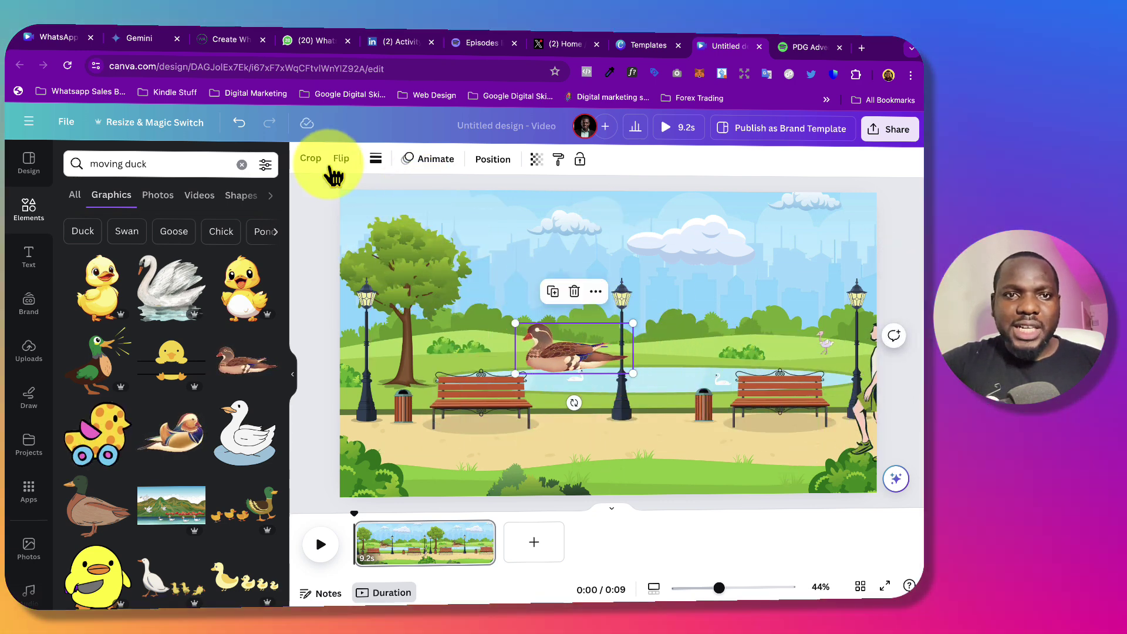
Step: Flip the duck horizontally, shrink it further and place it on the water beside the first bench
{"action": "left_click", "coordinate": [342, 158]}
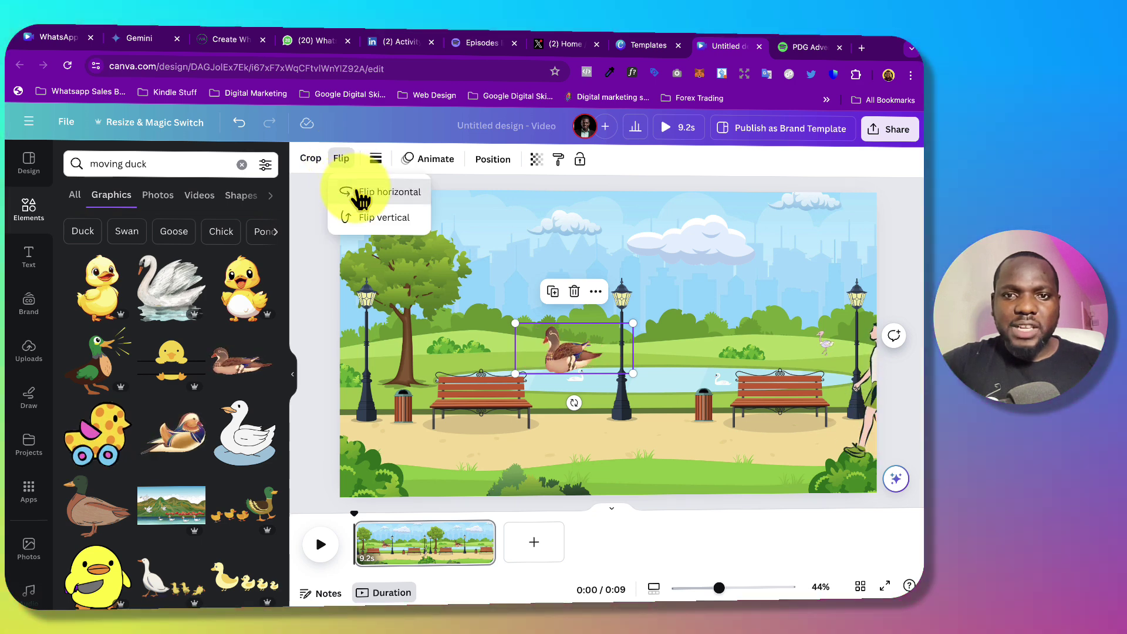
{"action": "left_click", "coordinate": [389, 192]}
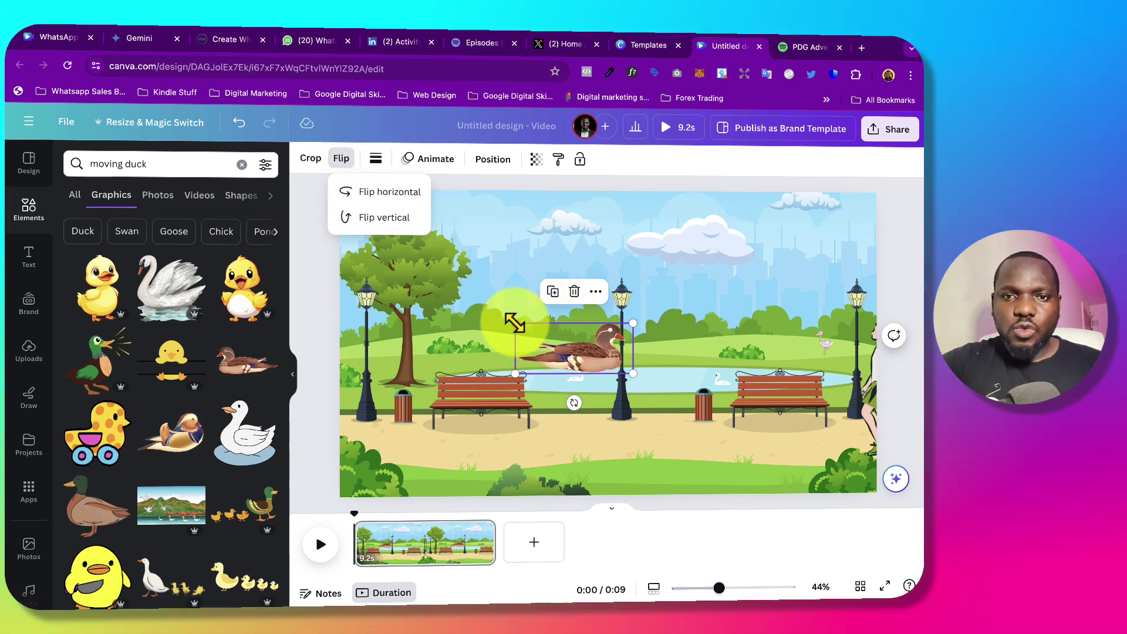
{"action": "left_click_drag", "start_coordinate": [515, 324], "coordinate": [541, 327]}
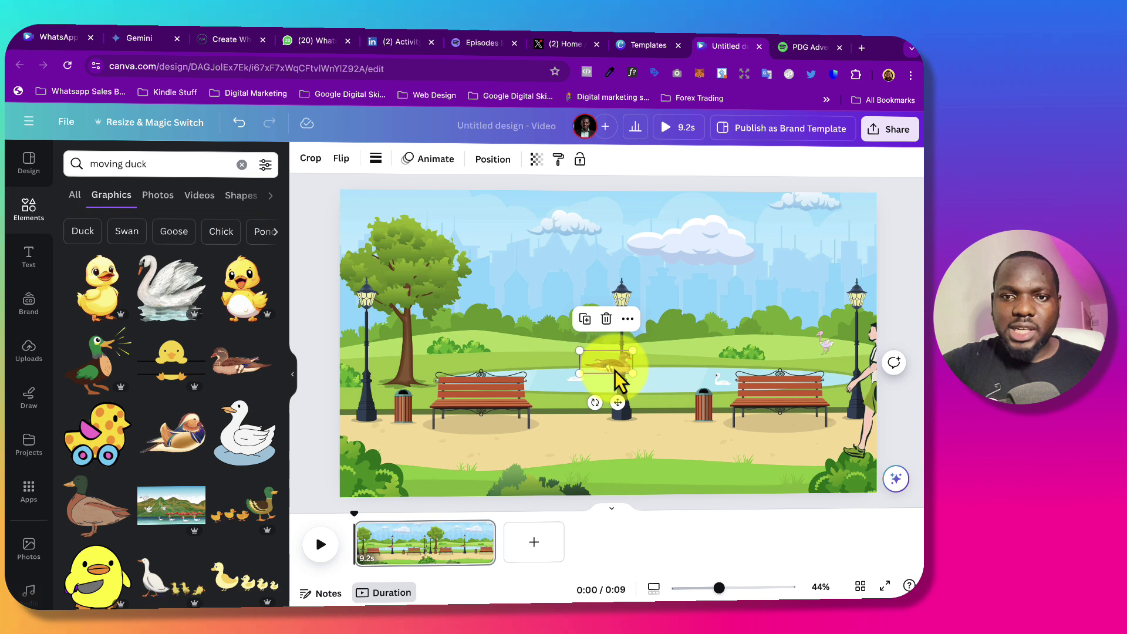
{"action": "left_click_drag", "start_coordinate": [605, 367], "coordinate": [558, 382]}
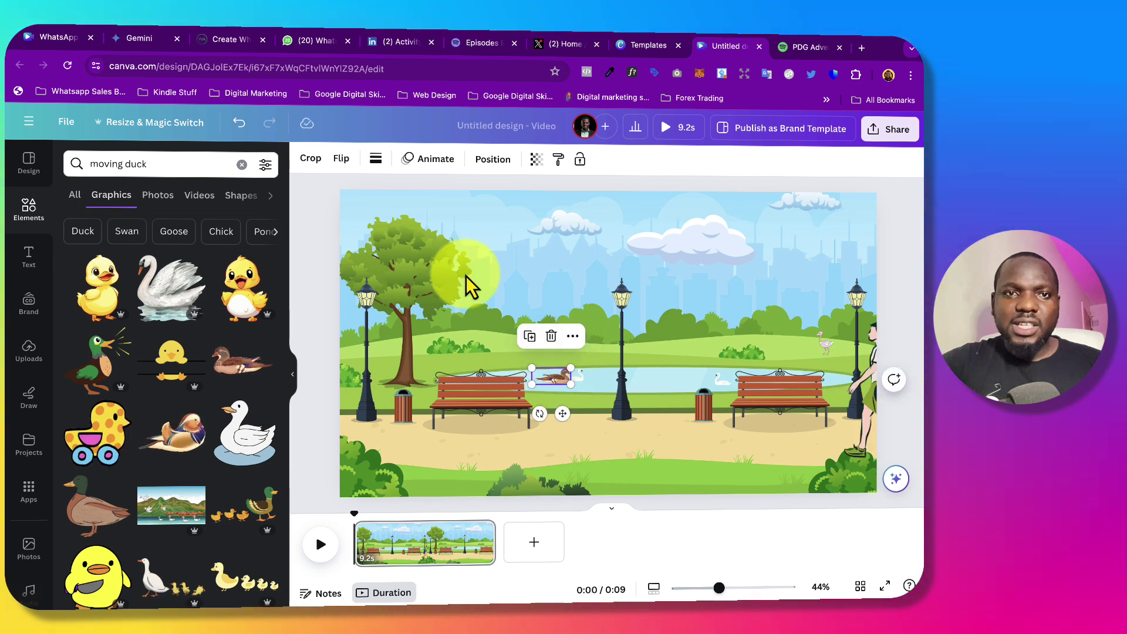
Step: Create a custom animation moving the duck a short way rightward across the pond and finish it
{"action": "left_click", "coordinate": [445, 163]}
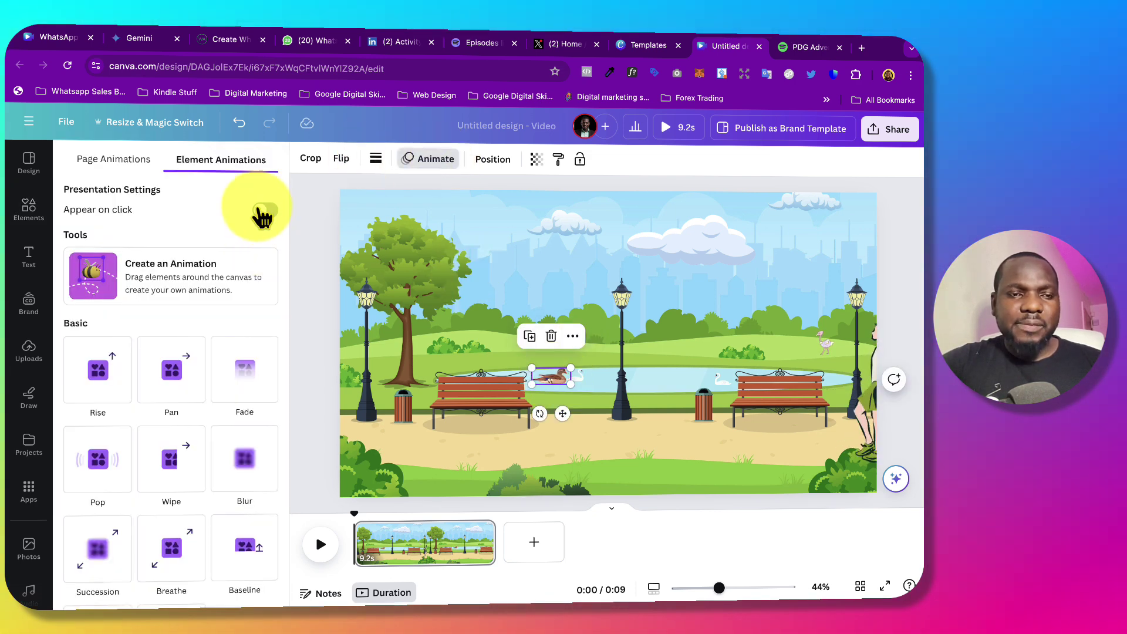
{"action": "left_click", "coordinate": [143, 288]}
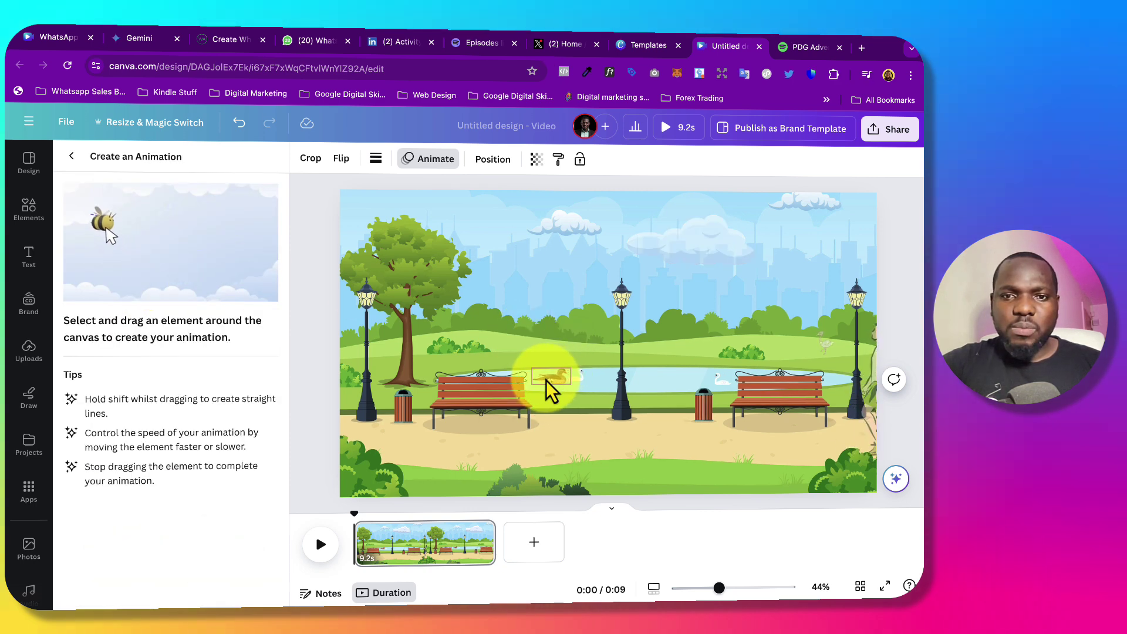
{"action": "left_click_drag", "start_coordinate": [561, 378], "coordinate": [593, 376]}
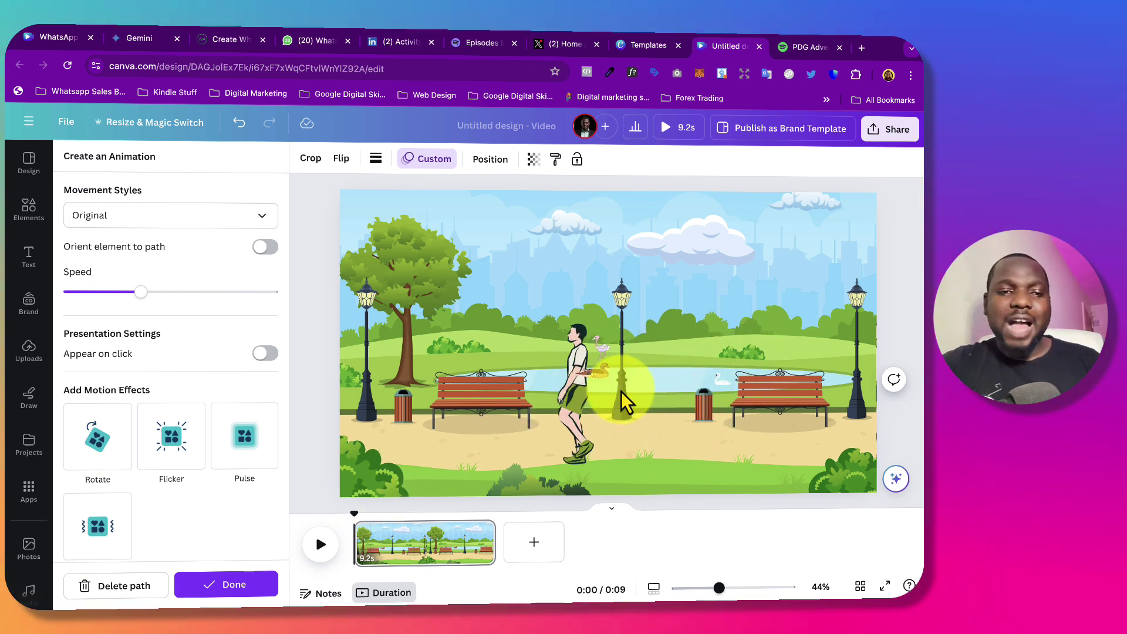
{"action": "left_click", "coordinate": [223, 585]}
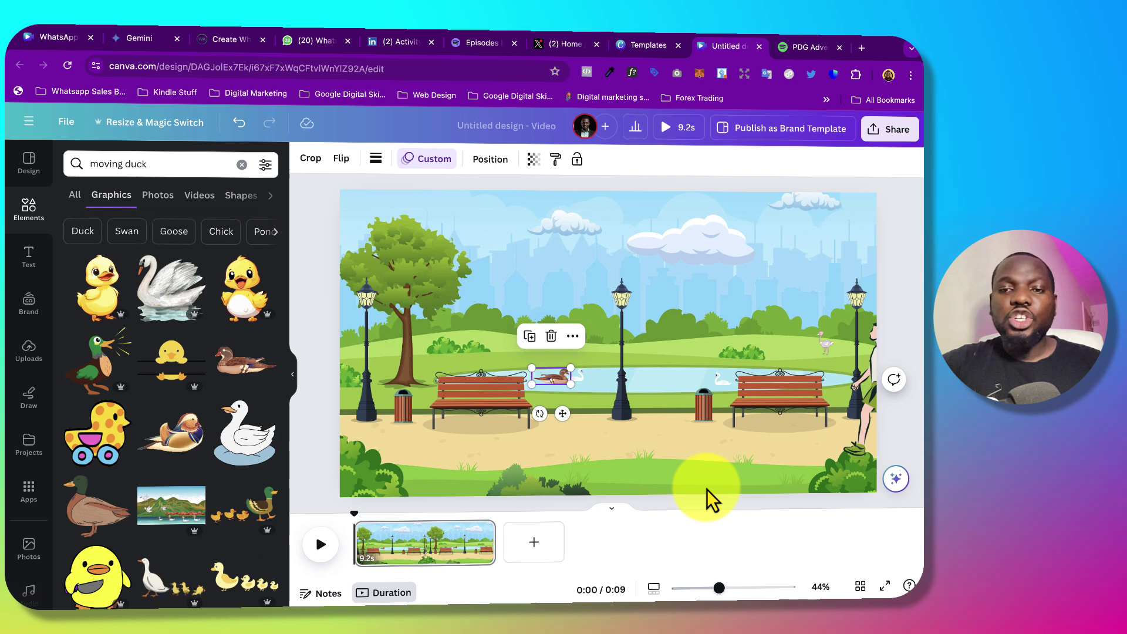
{"action": "left_click", "coordinate": [903, 424]}
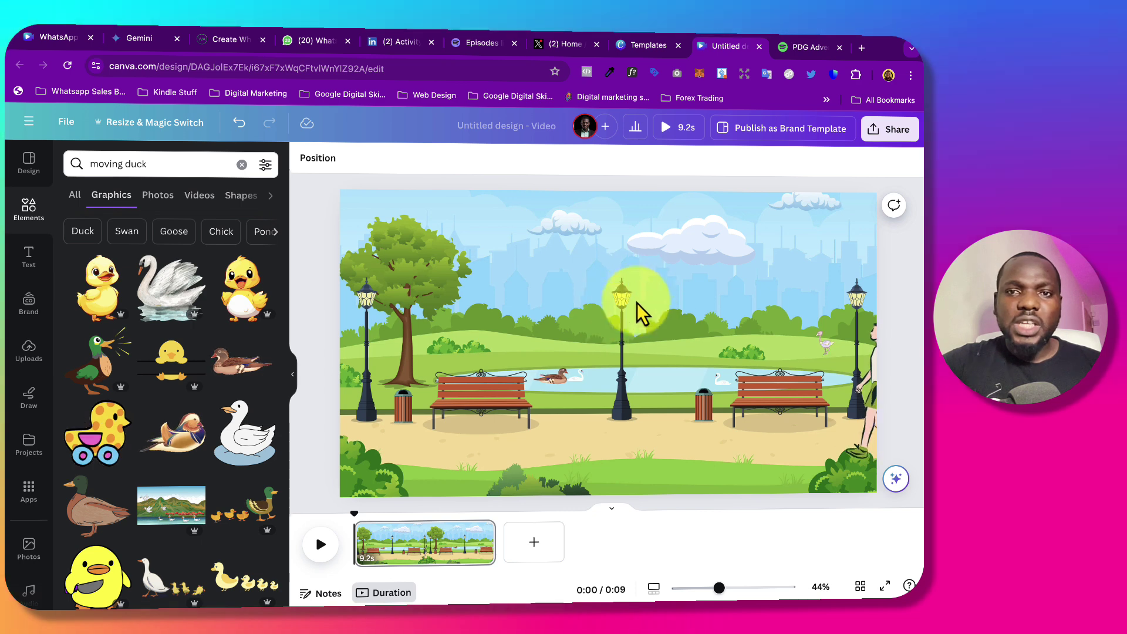
Step: Create a custom animation moving the large cloud straight rightward past the page's edge and finish it
{"action": "left_click", "coordinate": [695, 256]}
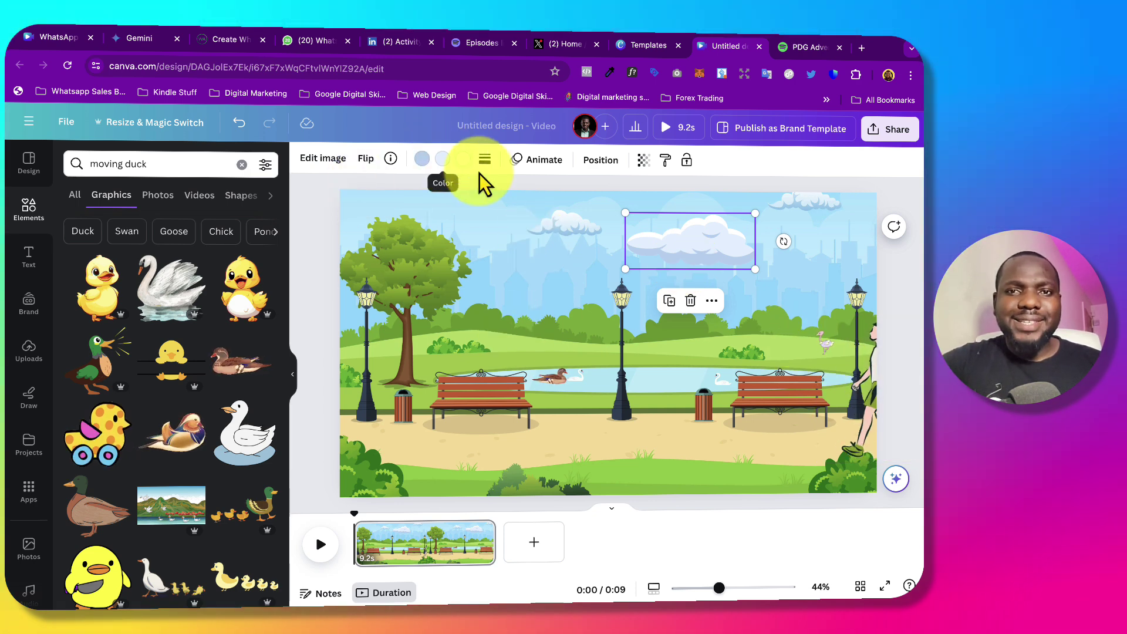
{"action": "left_click", "coordinate": [549, 161]}
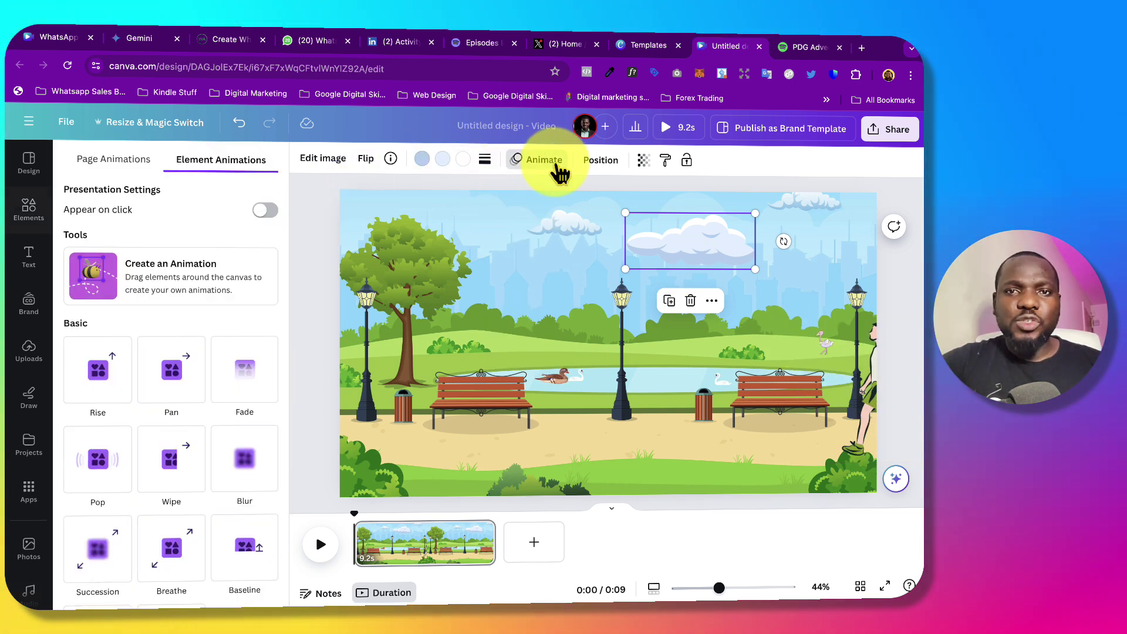
{"action": "left_click", "coordinate": [160, 276]}
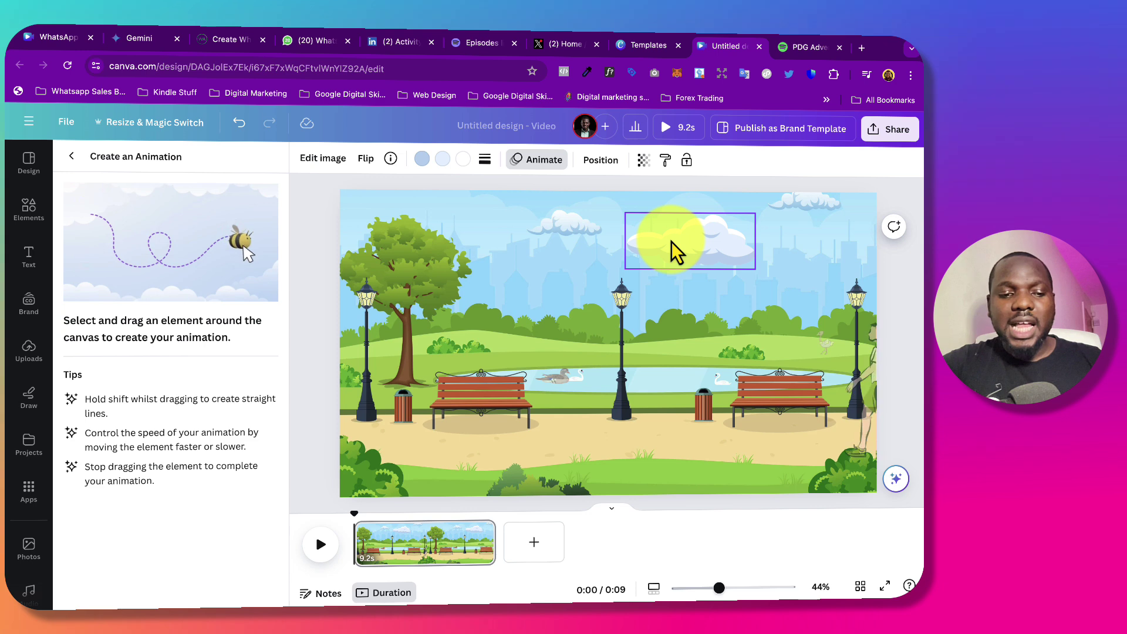
{"action": "left_click_drag", "start_coordinate": [671, 241], "coordinate": [698, 241]}
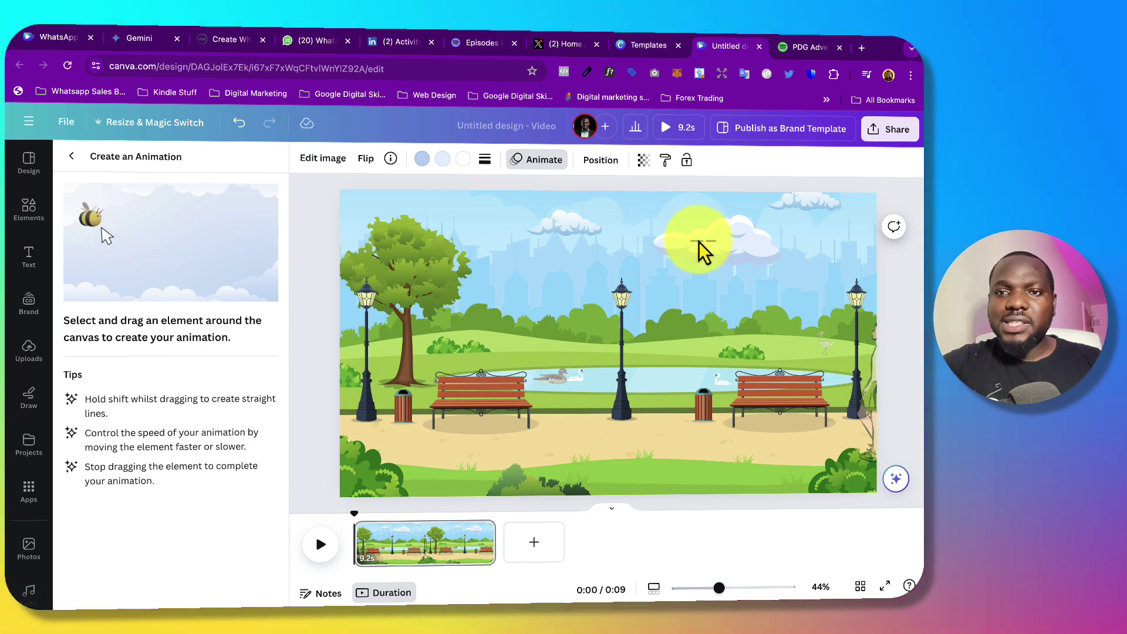
{"action": "left_click_drag", "start_coordinate": [773, 237], "coordinate": [816, 237]}
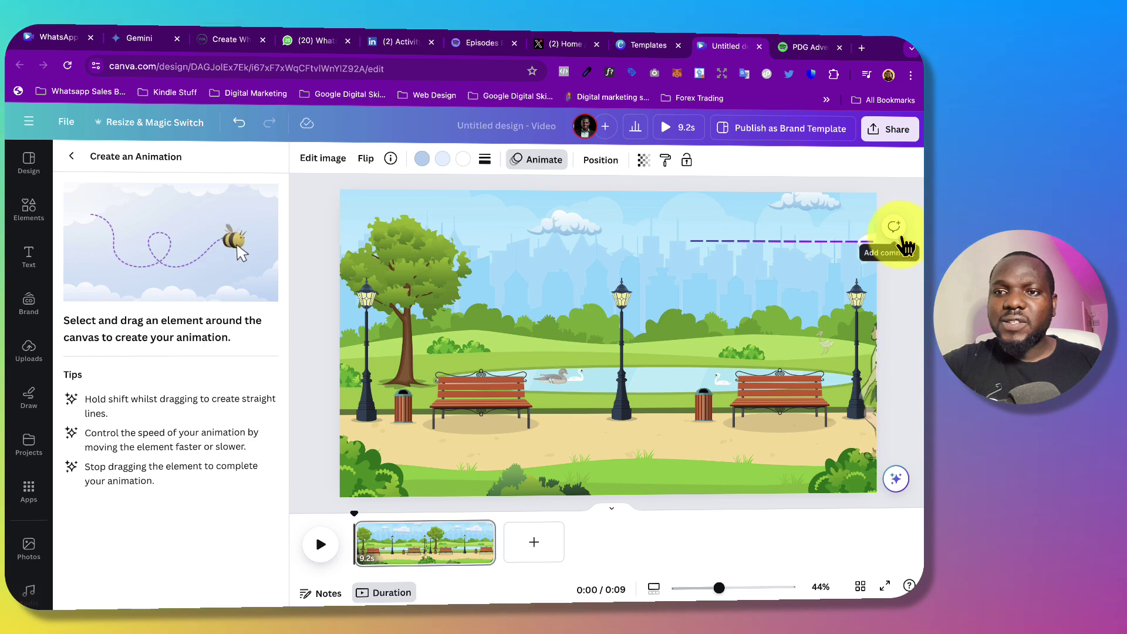
{"action": "left_click_drag", "start_coordinate": [910, 234], "coordinate": [907, 237]}
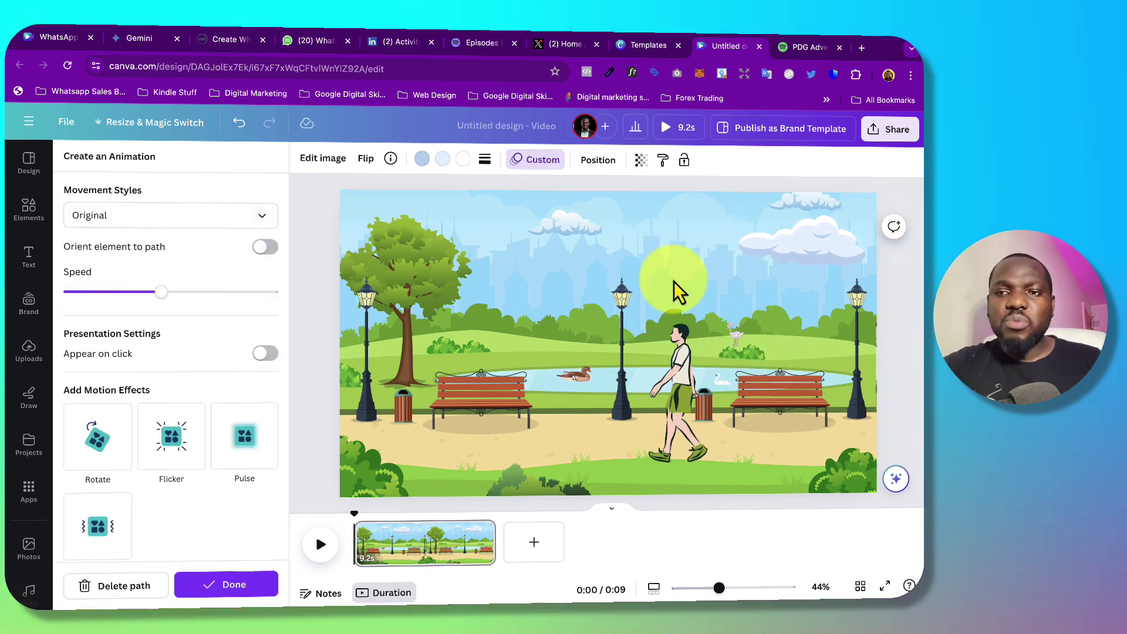
{"action": "left_click", "coordinate": [241, 584]}
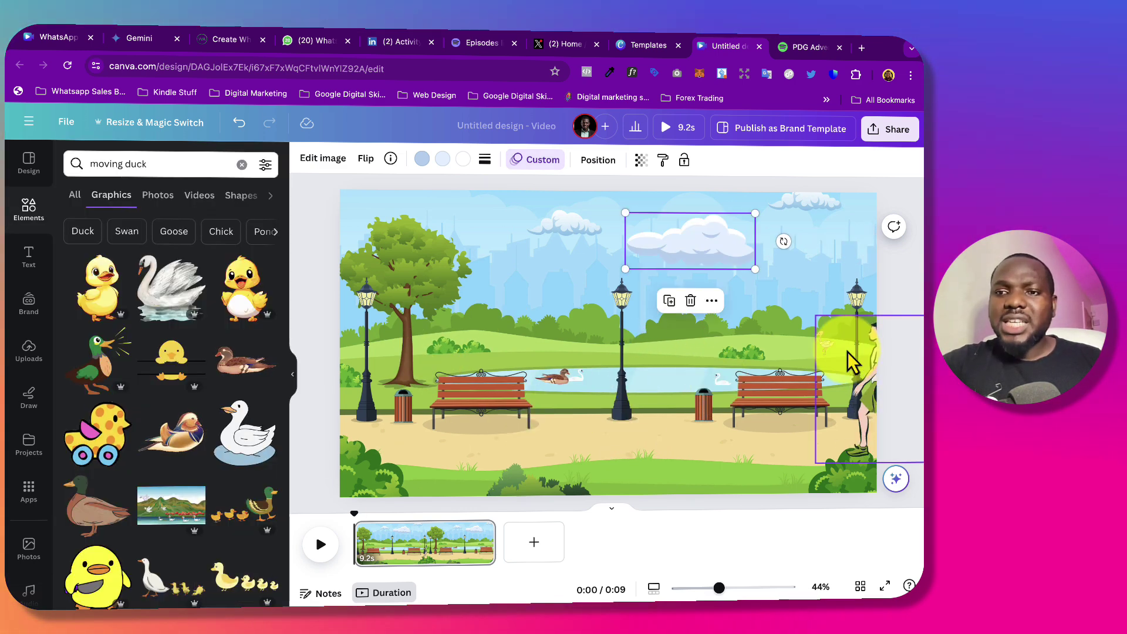
{"action": "left_click", "coordinate": [902, 314]}
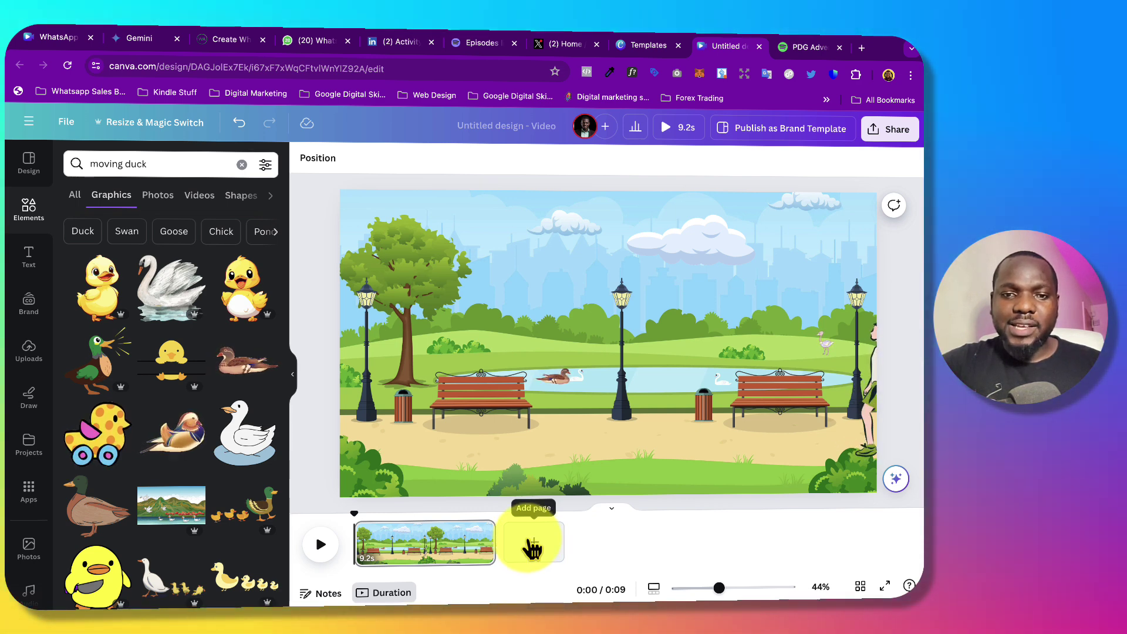
Step: Add a blank second page to the video and search the graphics for "landscape"
{"action": "right_click", "coordinate": [486, 534]}
{"action": "left_click", "coordinate": [532, 541]}
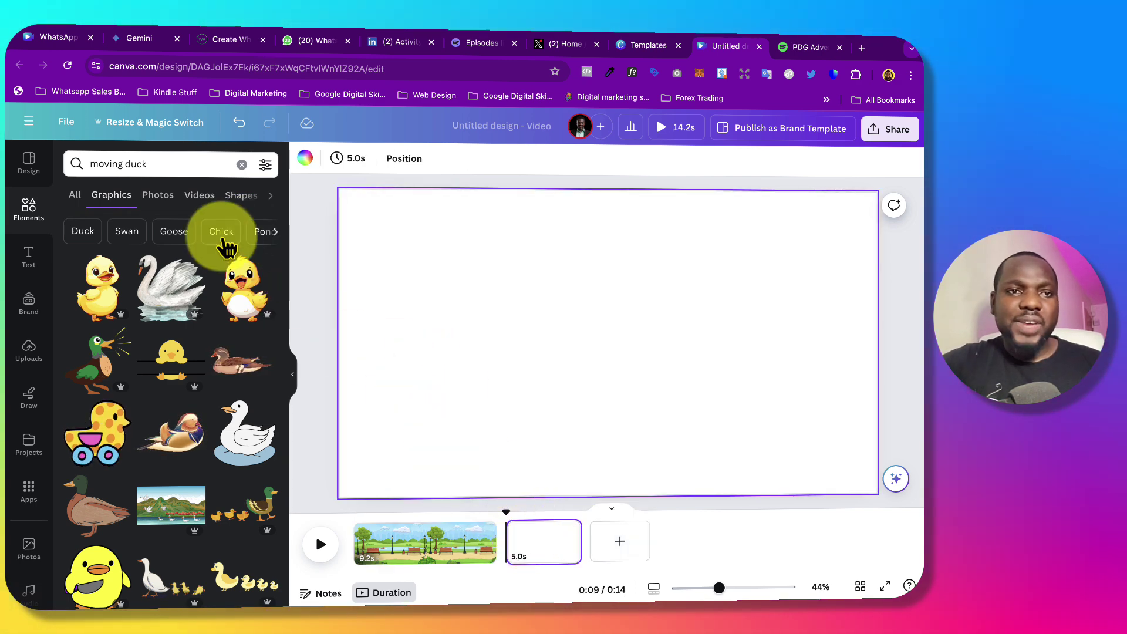
{"action": "double_click", "coordinate": [135, 164]}
{"action": "type", "text": "lan"}
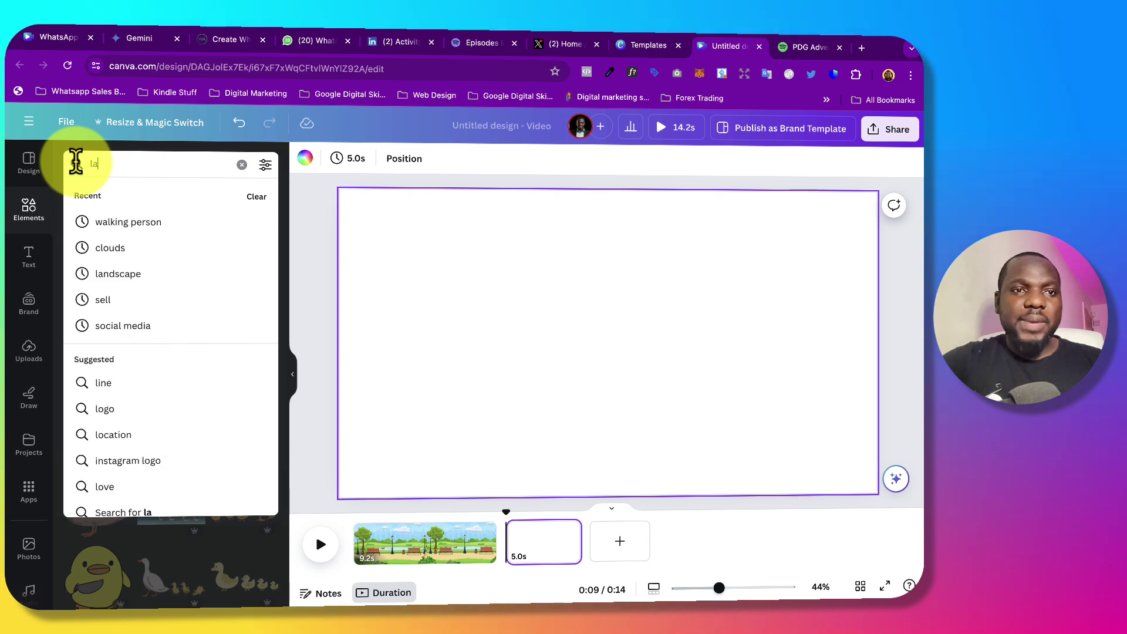
{"action": "left_click", "coordinate": [126, 225]}
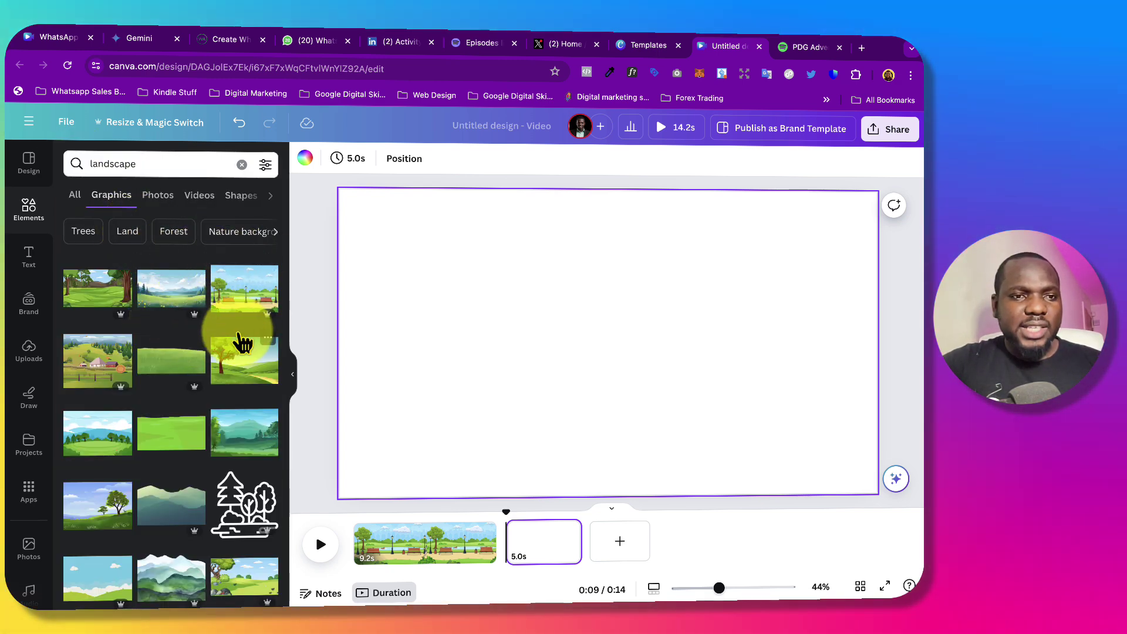
{"action": "left_click", "coordinate": [241, 294]}
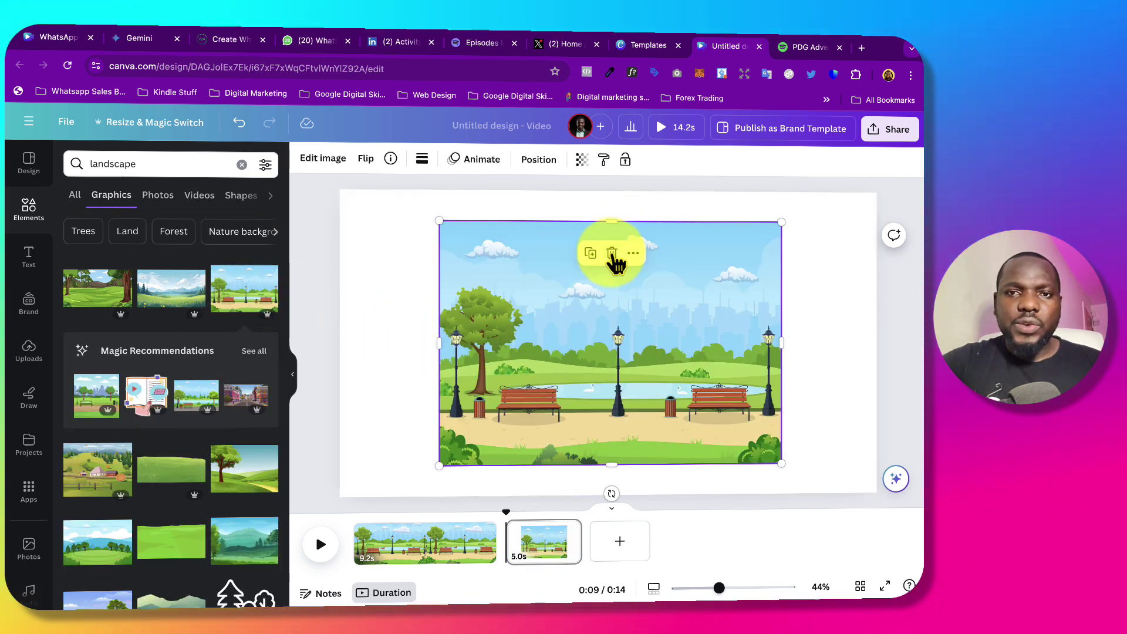
{"action": "left_click", "coordinate": [612, 253]}
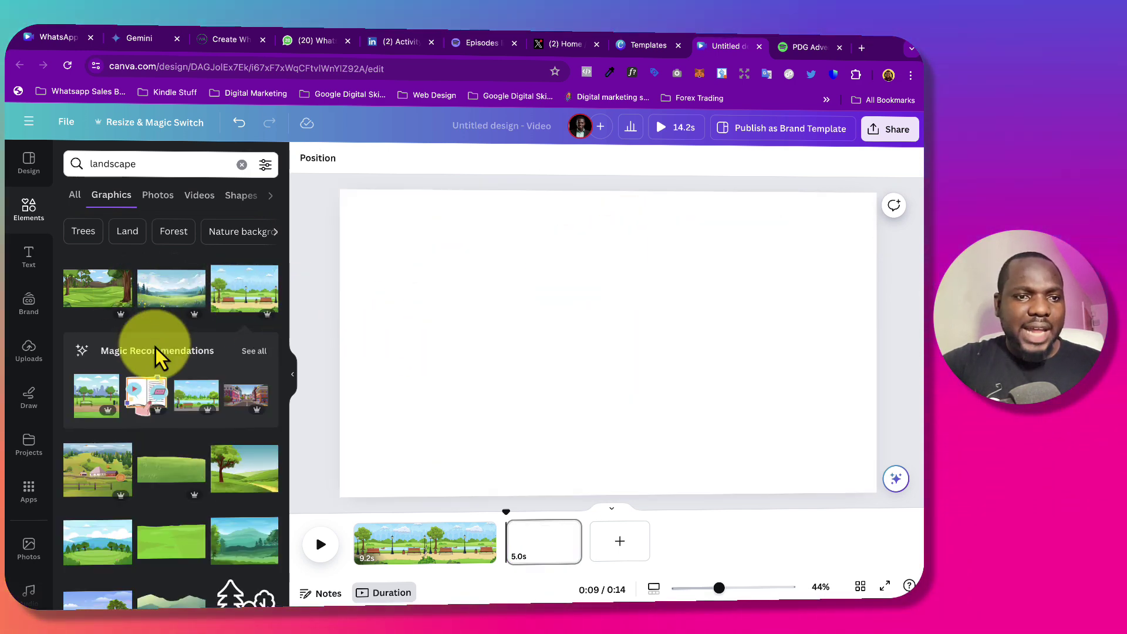
{"action": "scroll", "coordinate": [156, 349], "scroll_direction": "down", "scroll_amount": 10}
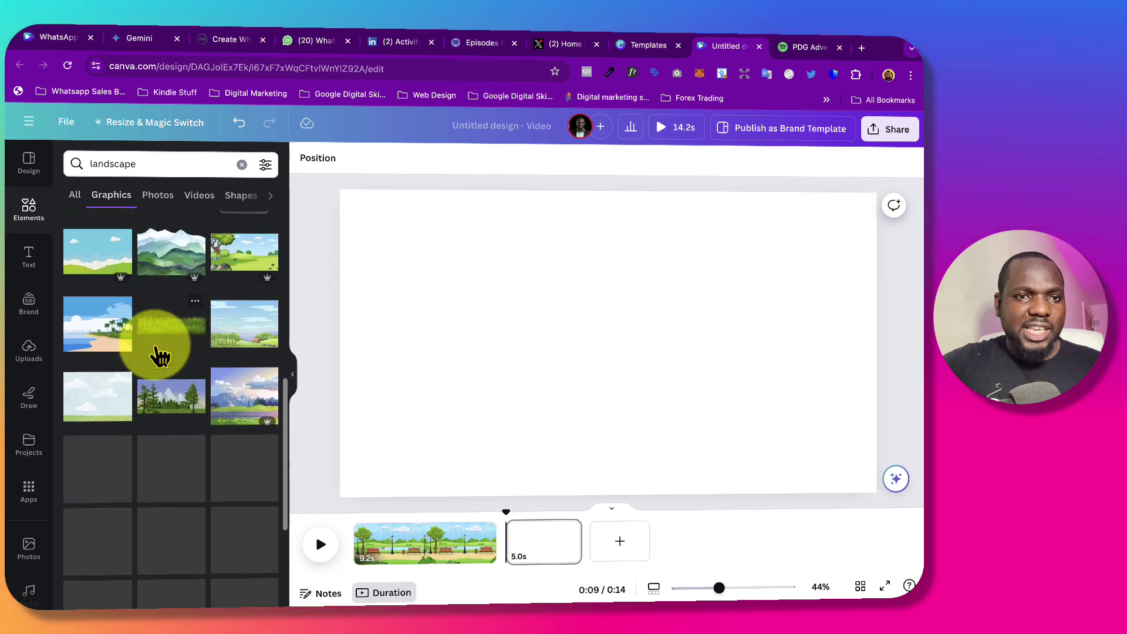
{"action": "scroll", "coordinate": [166, 370], "scroll_direction": "up", "scroll_amount": 2}
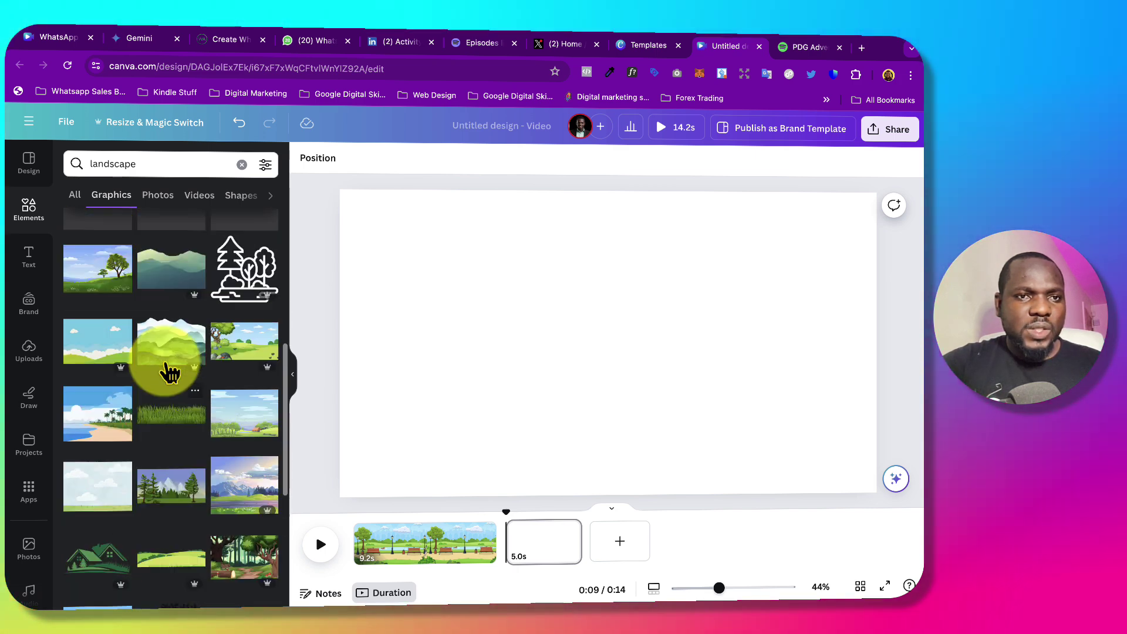
{"action": "scroll", "coordinate": [170, 371], "scroll_direction": "up", "scroll_amount": 10}
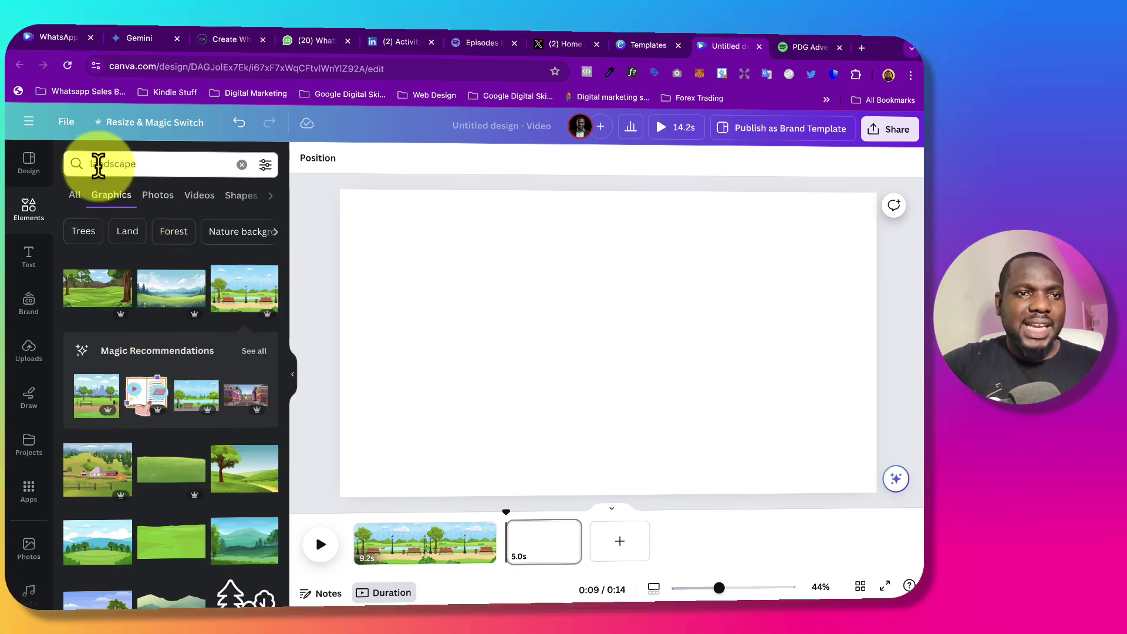
Step: Search the graphics for "water landscape" and add the green hillside landscape with the large tree and deer to the second page
{"action": "left_click", "coordinate": [96, 164]}
{"action": "type", "text": "w"}
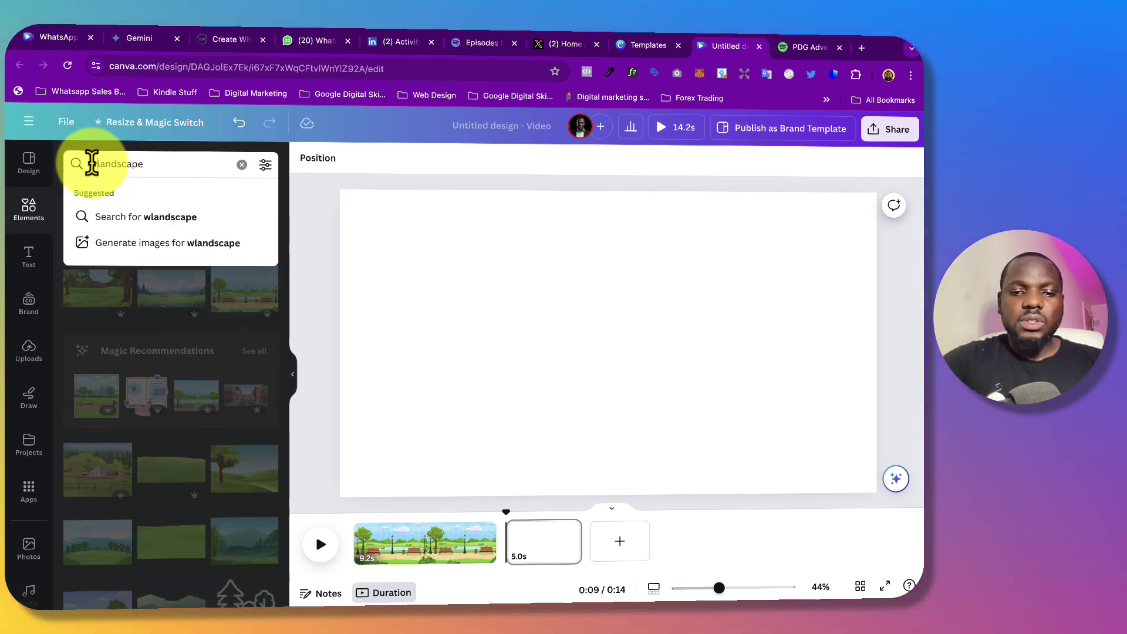
{"action": "type", "text": "ater"}
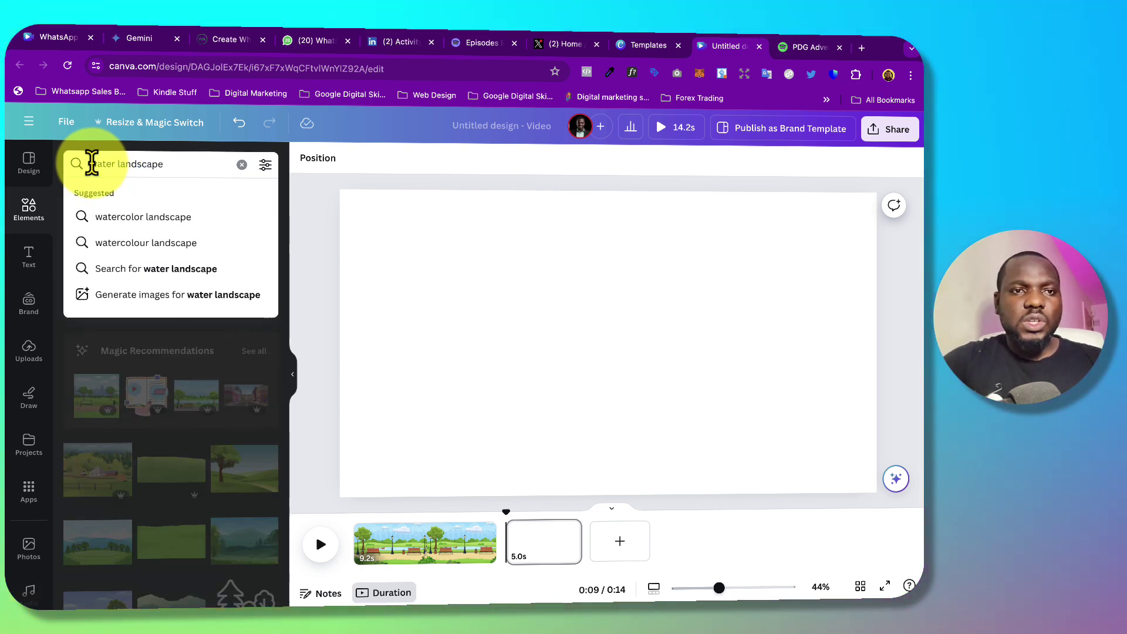
{"action": "key", "text": "BackSpace"}
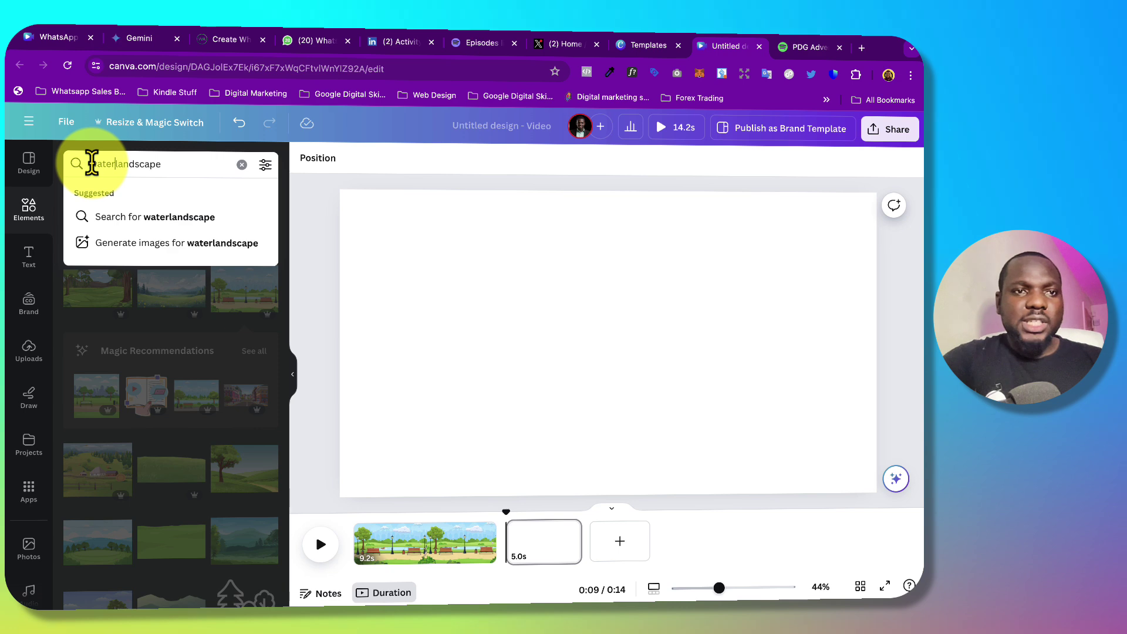
{"action": "key", "text": "Return"}
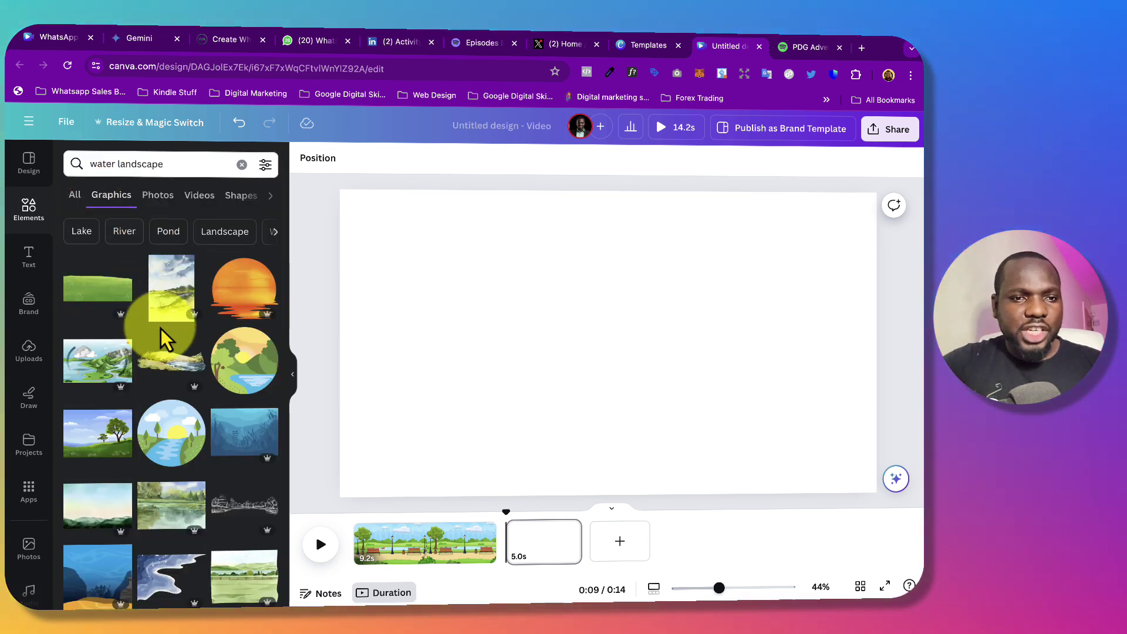
{"action": "scroll", "coordinate": [161, 381], "scroll_direction": "down", "scroll_amount": 3}
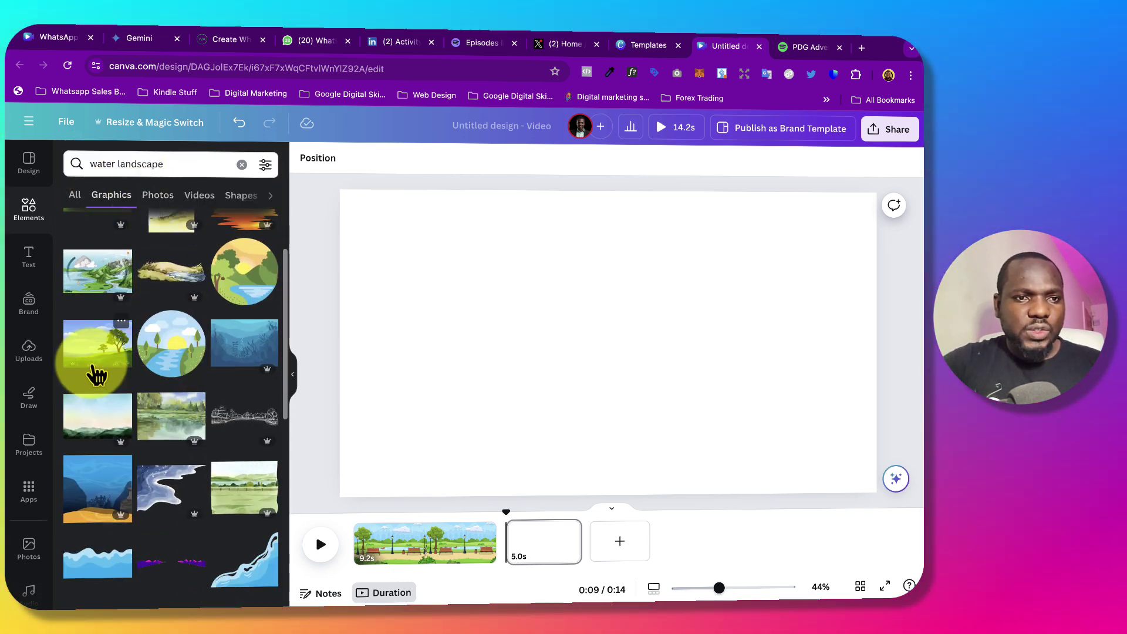
{"action": "left_click", "coordinate": [96, 374]}
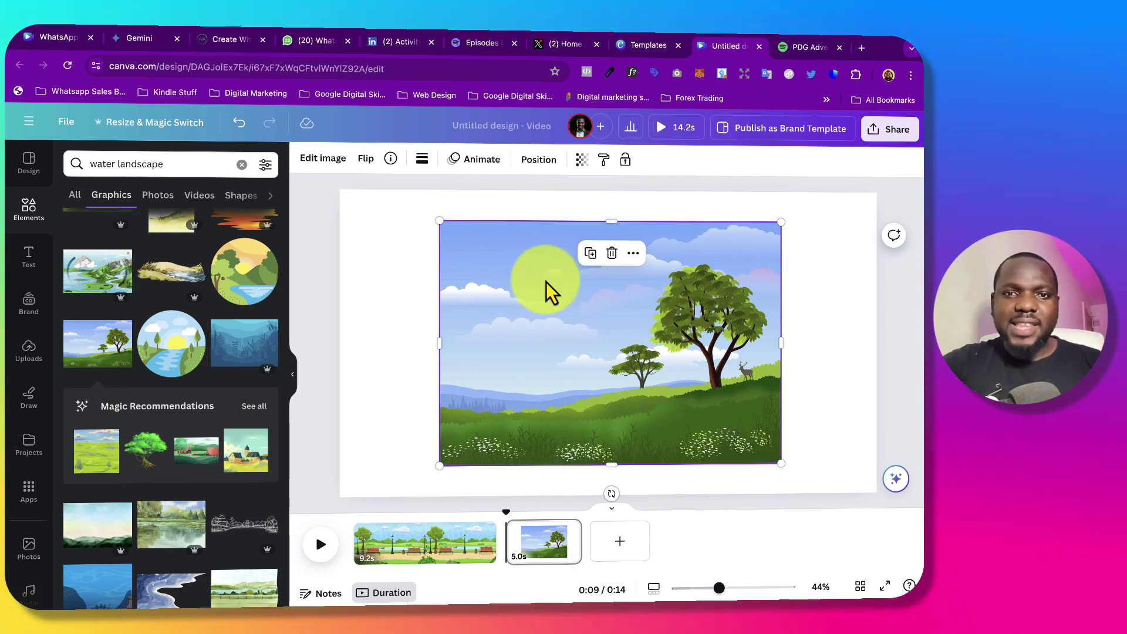
Step: Set the hillside landscape image as the second page's background
{"action": "right_click", "coordinate": [517, 340]}
{"action": "left_click", "coordinate": [496, 330]}
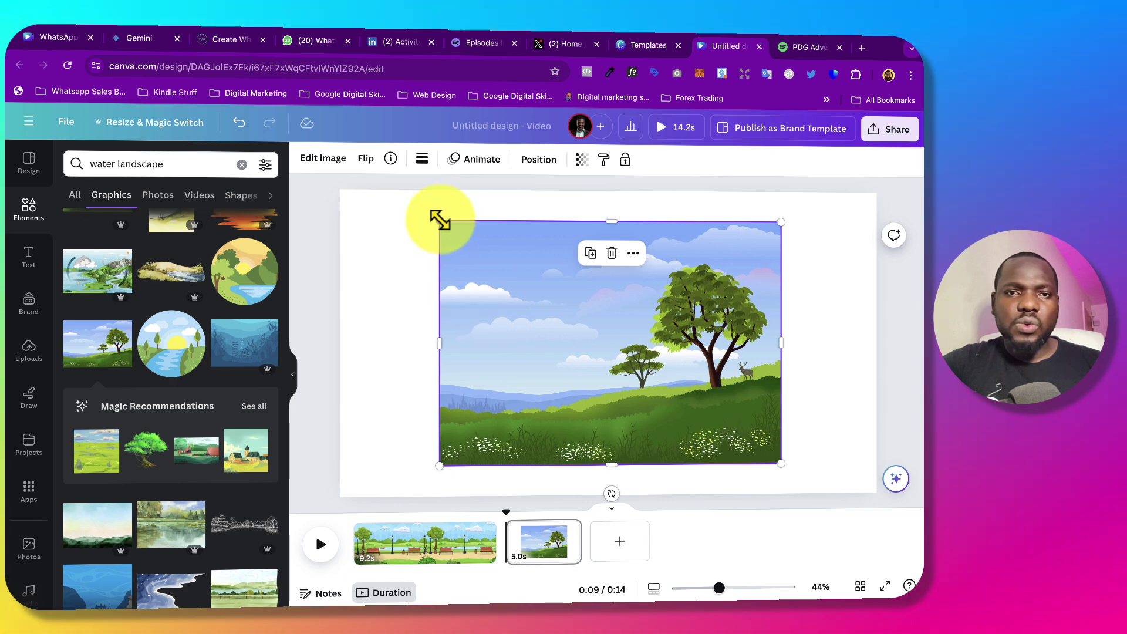
{"action": "left_click_drag", "start_coordinate": [437, 221], "coordinate": [409, 200]}
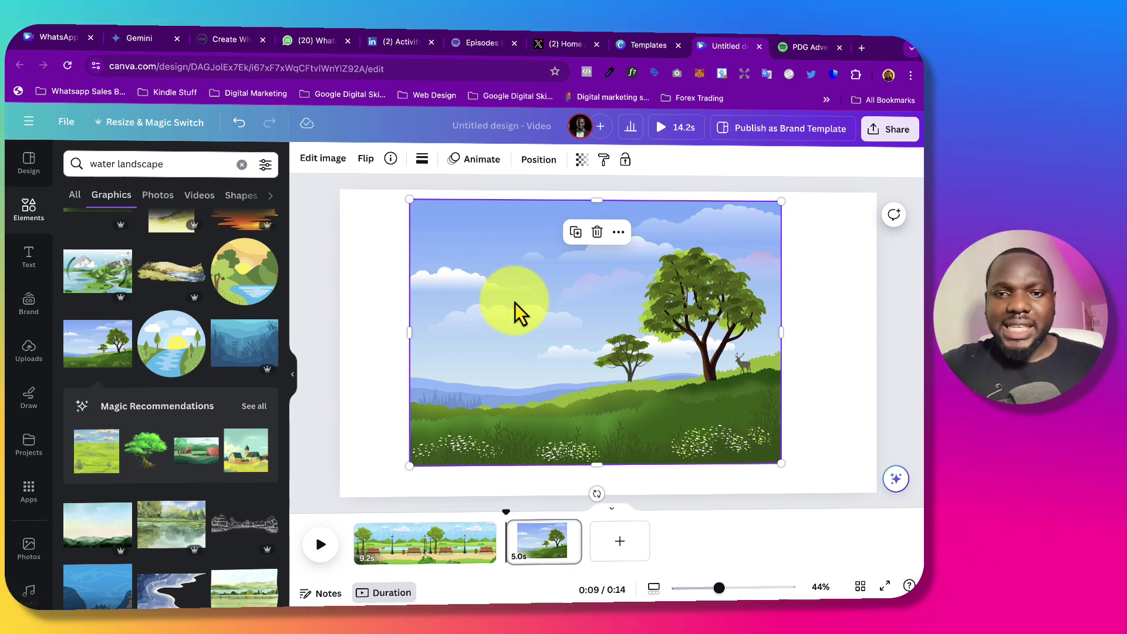
{"action": "right_click", "coordinate": [532, 325]}
{"action": "left_click", "coordinate": [586, 551]}
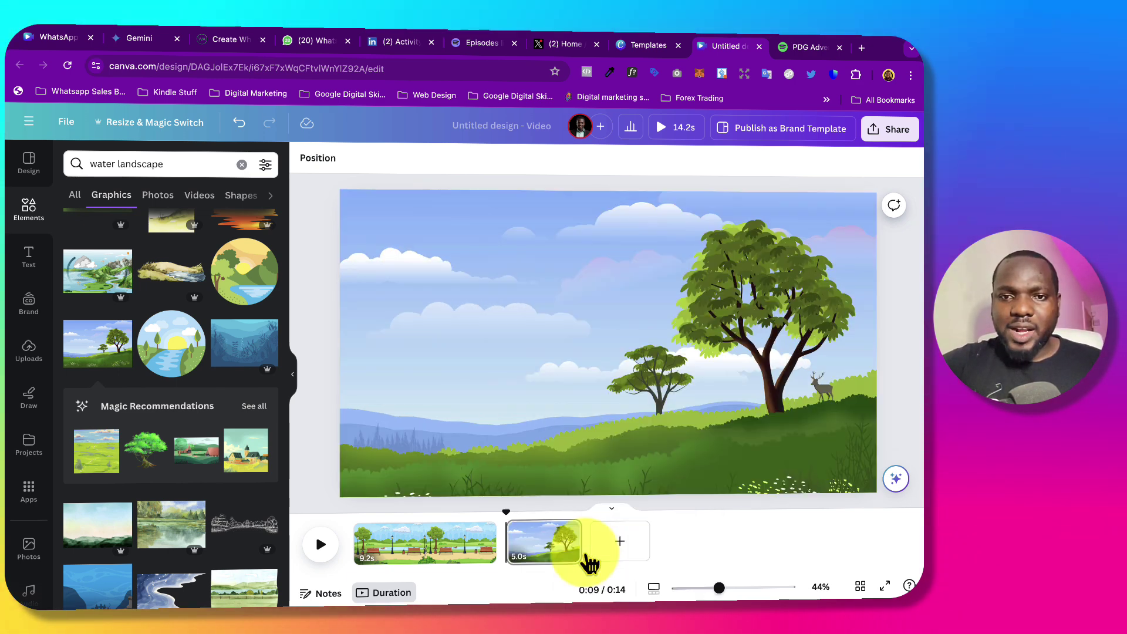
Step: Shift the background image upward within its crop to include more of the flowers in the foreground, and apply the crop
{"action": "double_click", "coordinate": [576, 385]}
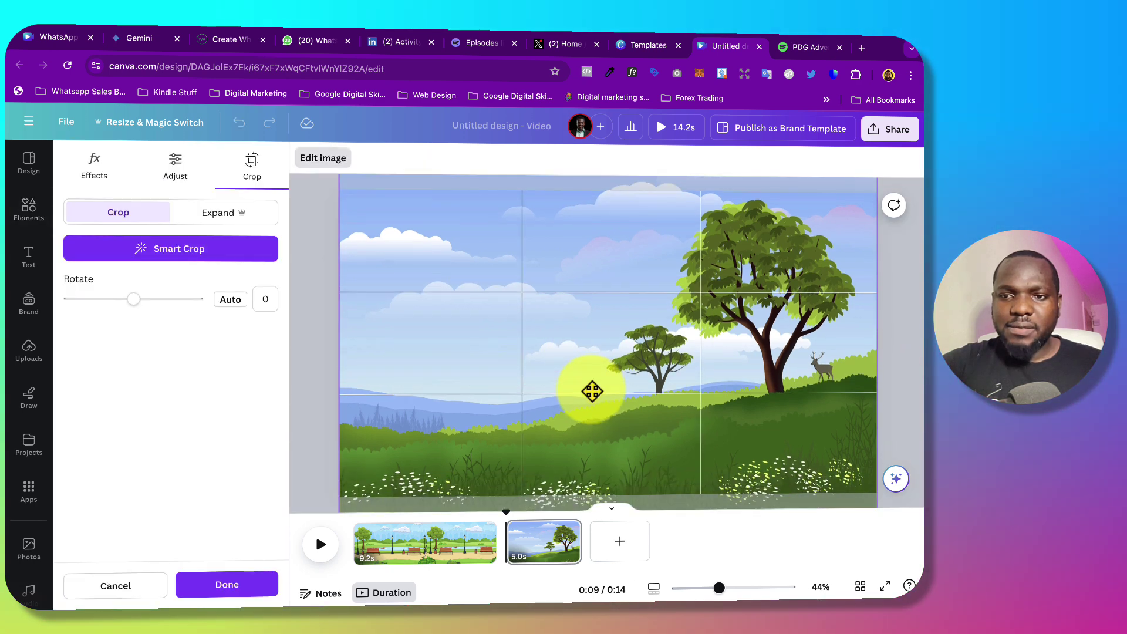
{"action": "left_click_drag", "start_coordinate": [592, 391], "coordinate": [589, 390]}
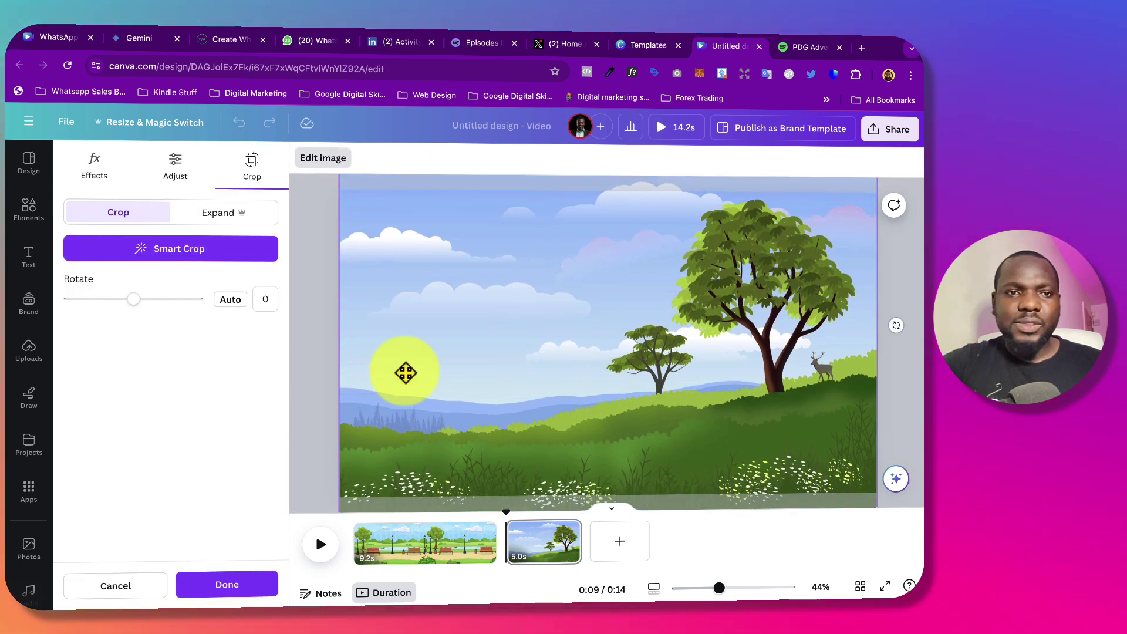
{"action": "left_click", "coordinate": [227, 587]}
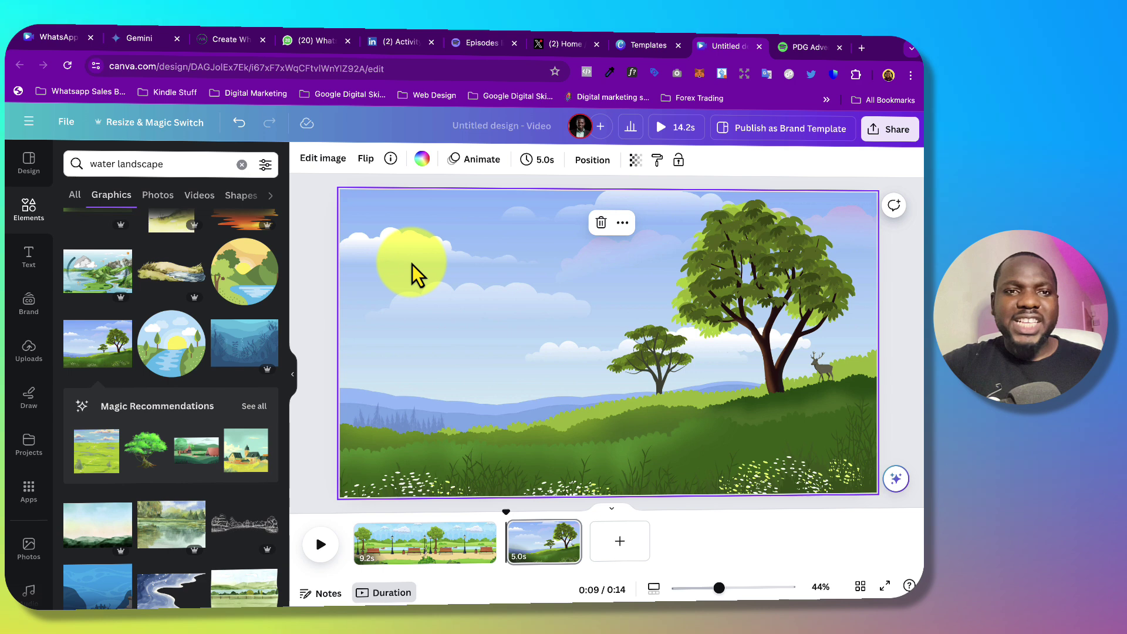
Step: Search the graphics for "apple" and add the glossy red apple with a green leaf to the page
{"action": "left_click_drag", "start_coordinate": [199, 166], "coordinate": [75, 162]}
{"action": "key", "text": "BackSpace"}
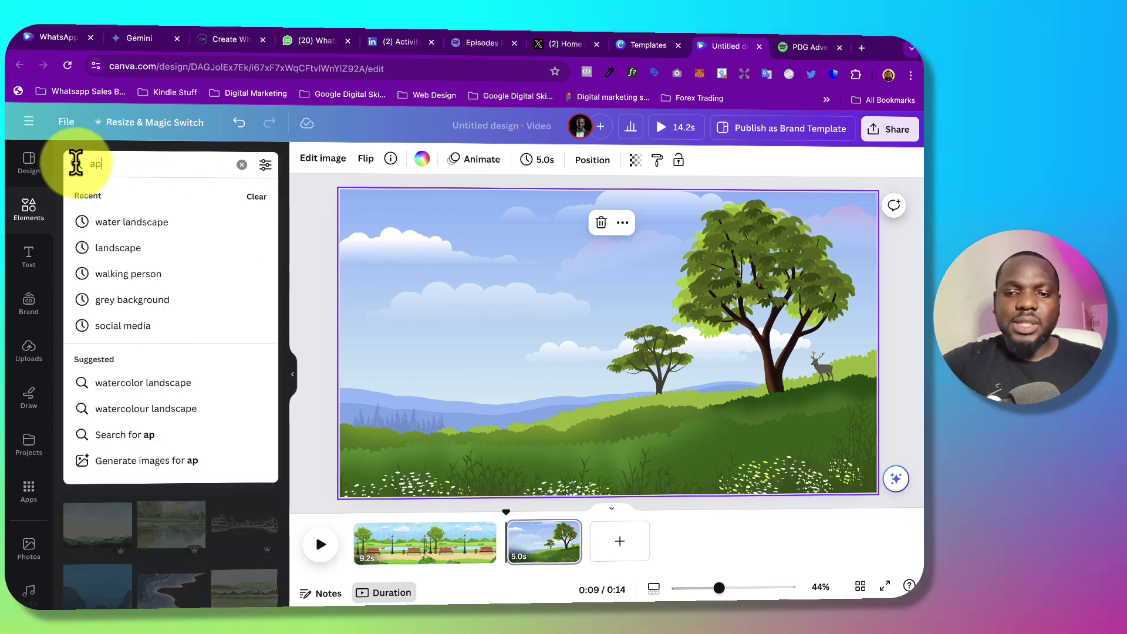
{"action": "type", "text": "apple"}
{"action": "key", "text": "Return"}
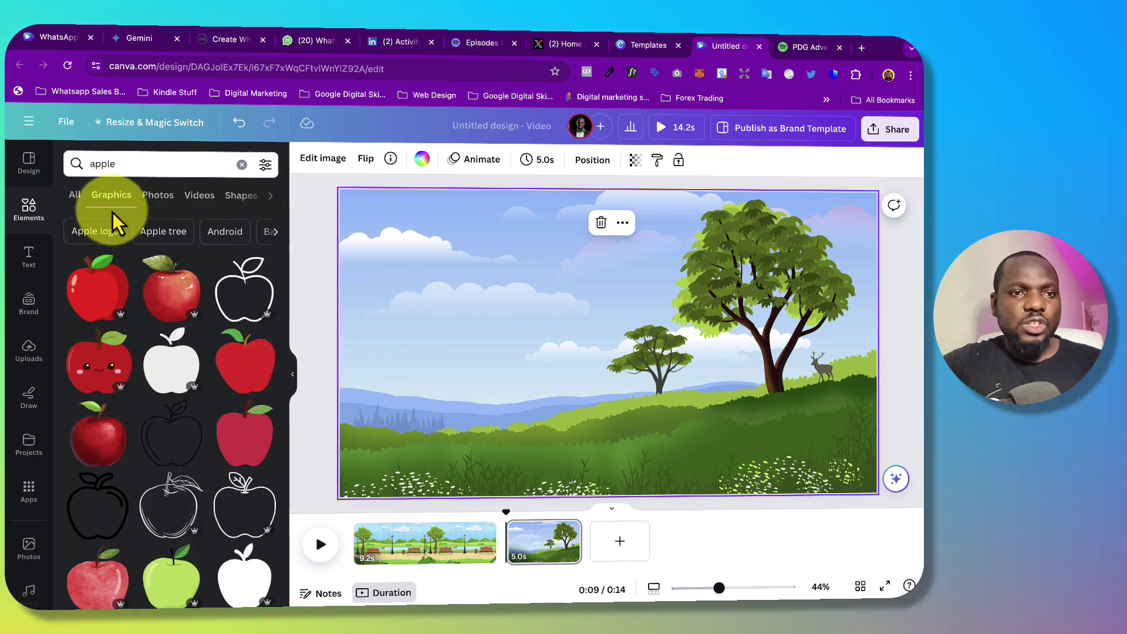
{"action": "left_click", "coordinate": [109, 297]}
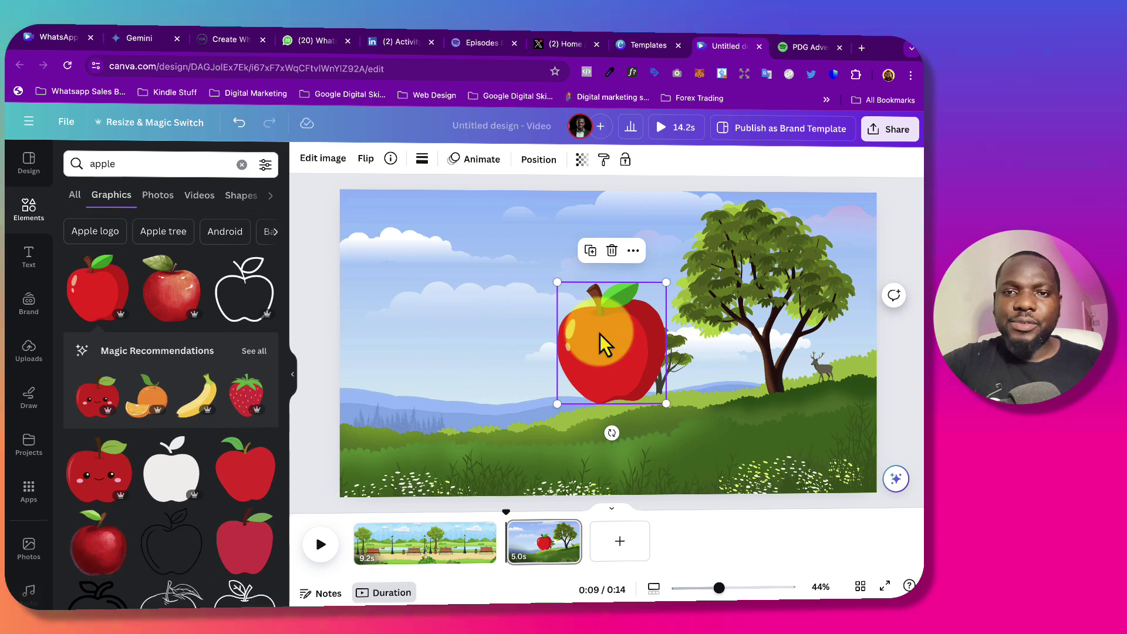
Step: Shrink the apple to a small fruit and place it on the left edge of the large tree's foliage
{"action": "left_click_drag", "start_coordinate": [605, 342], "coordinate": [593, 317]}
{"action": "left_click_drag", "start_coordinate": [653, 253], "coordinate": [585, 330]}
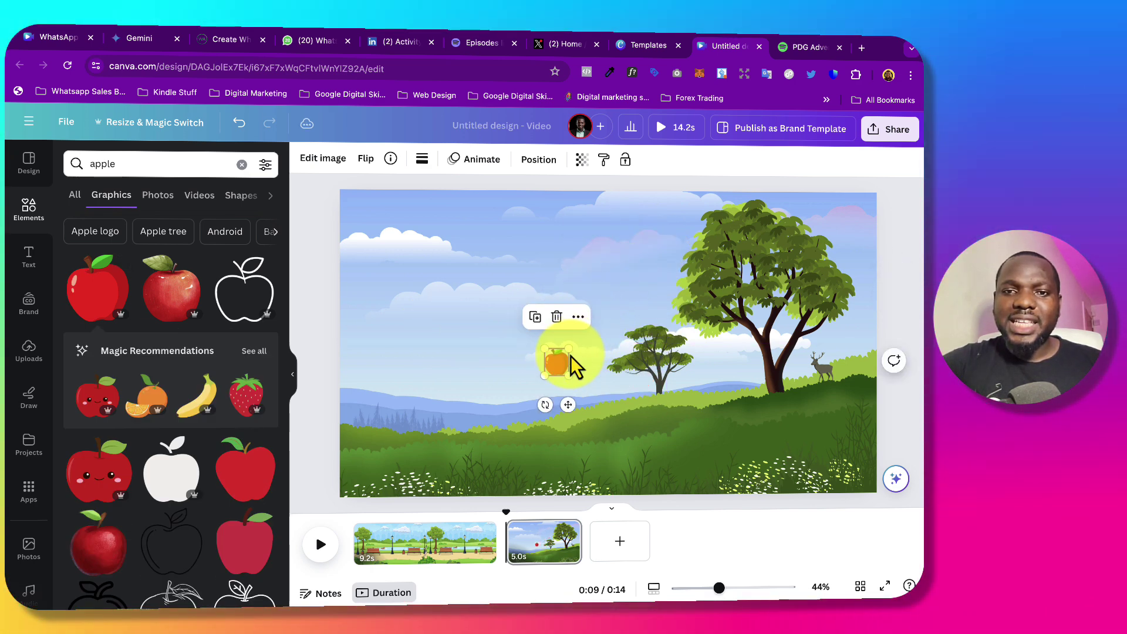
{"action": "left_click_drag", "start_coordinate": [559, 370], "coordinate": [666, 268]}
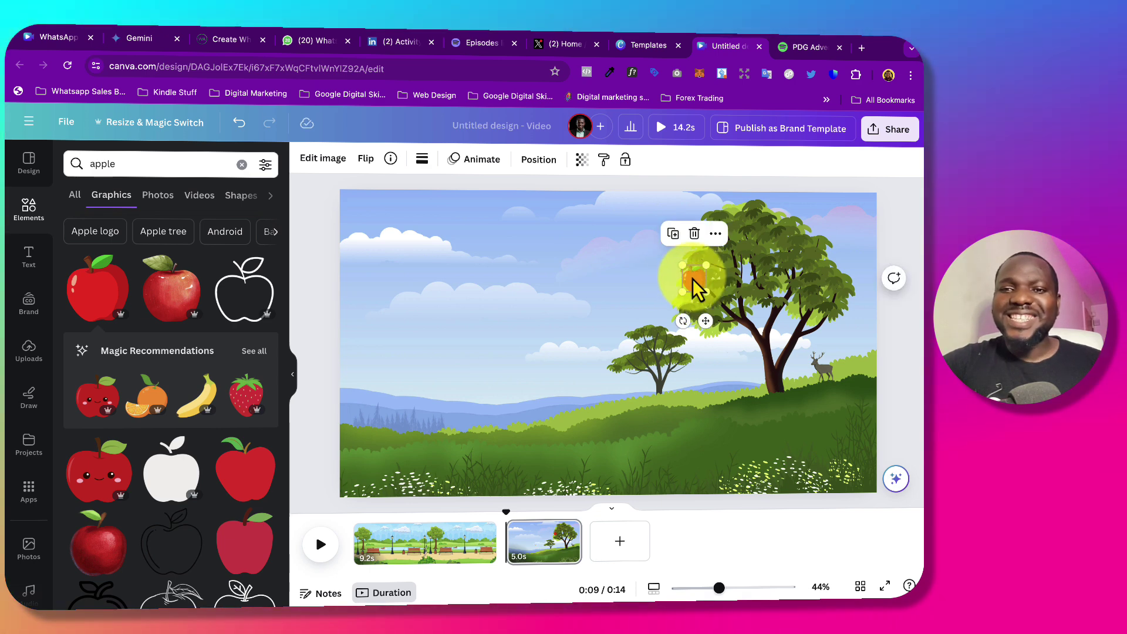
{"action": "left_click_drag", "start_coordinate": [706, 292], "coordinate": [709, 289]}
{"action": "left_click", "coordinate": [625, 277]}
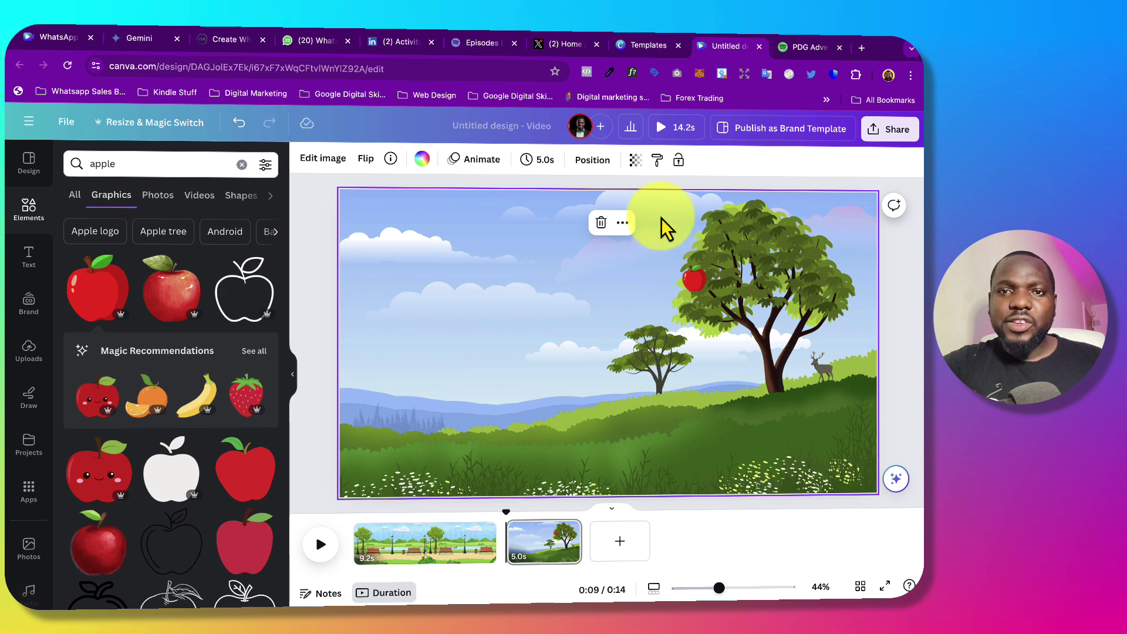
Step: Create a custom animation moving the apple from the large tree along a wavy path leftward and down toward the distant hills
{"action": "left_click", "coordinate": [480, 166]}
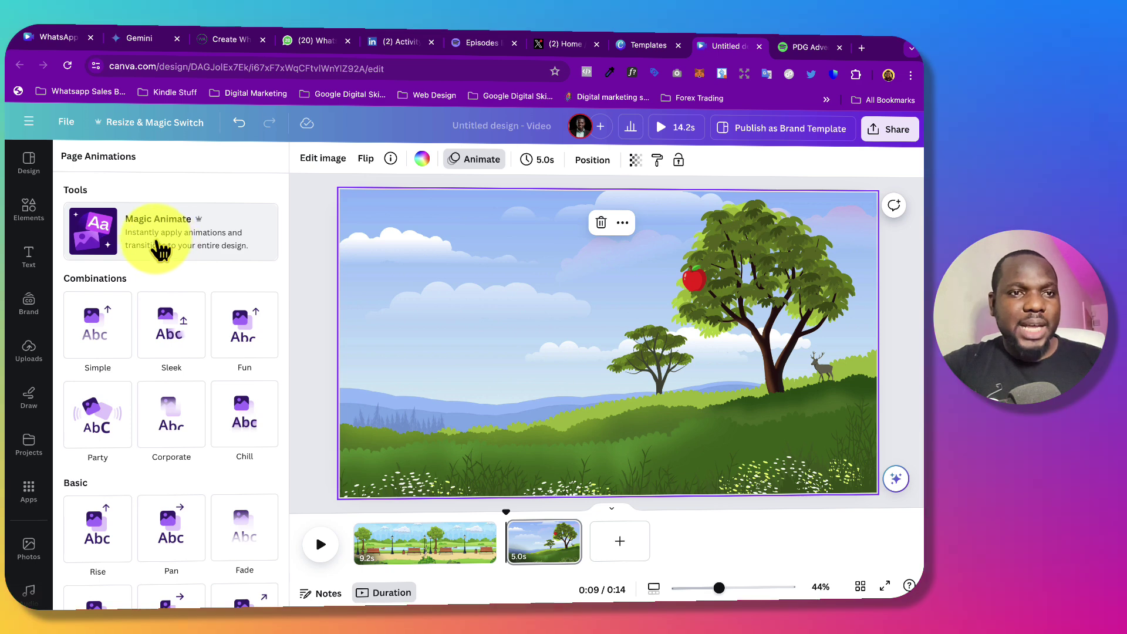
{"action": "left_click_drag", "start_coordinate": [485, 247], "coordinate": [698, 278]}
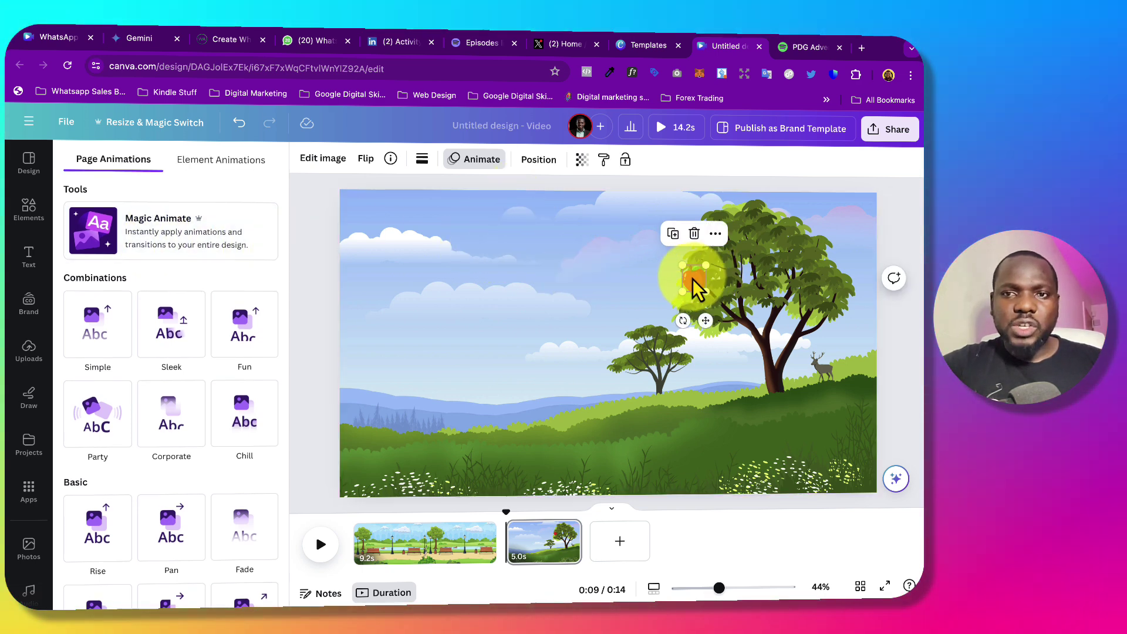
{"action": "left_click", "coordinate": [193, 160]}
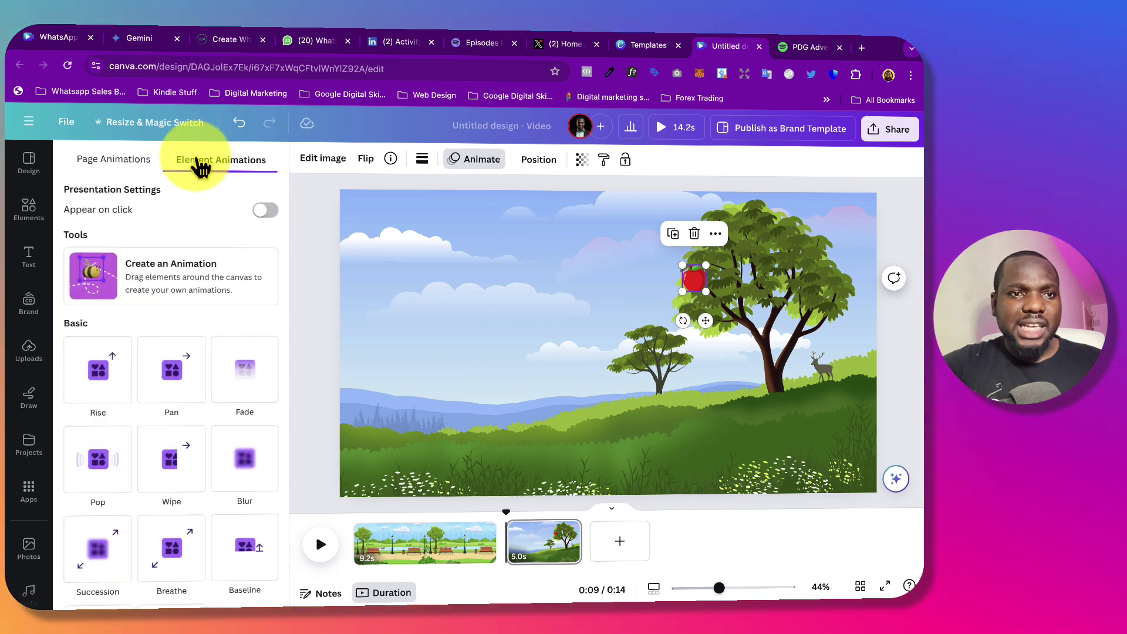
{"action": "left_click", "coordinate": [126, 163]}
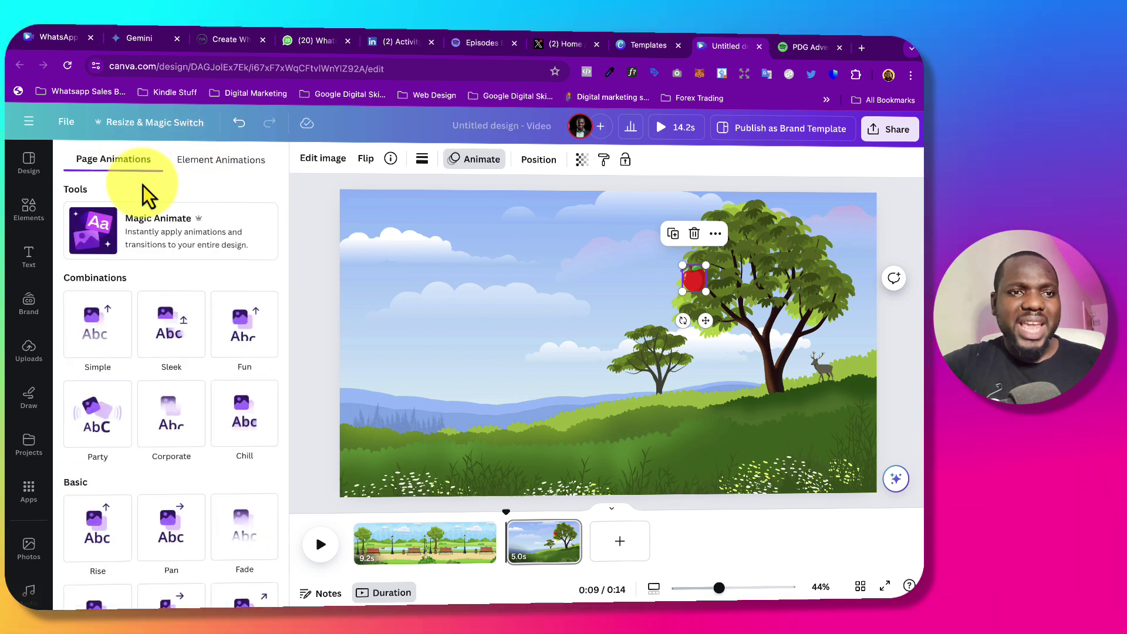
{"action": "left_click", "coordinate": [223, 167]}
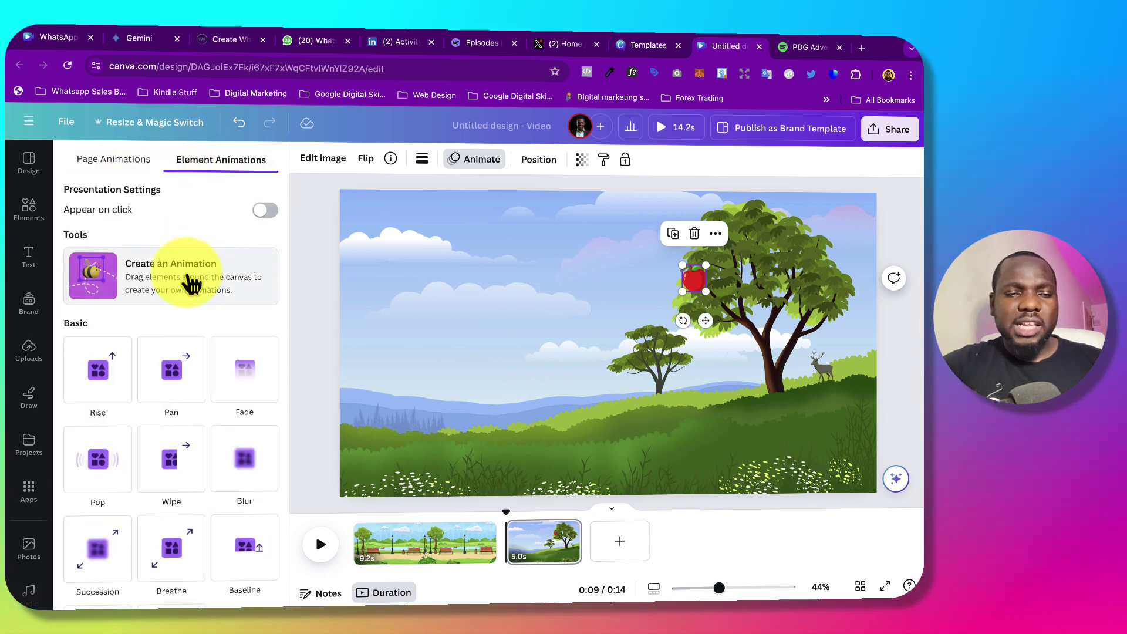
{"action": "left_click", "coordinate": [189, 277]}
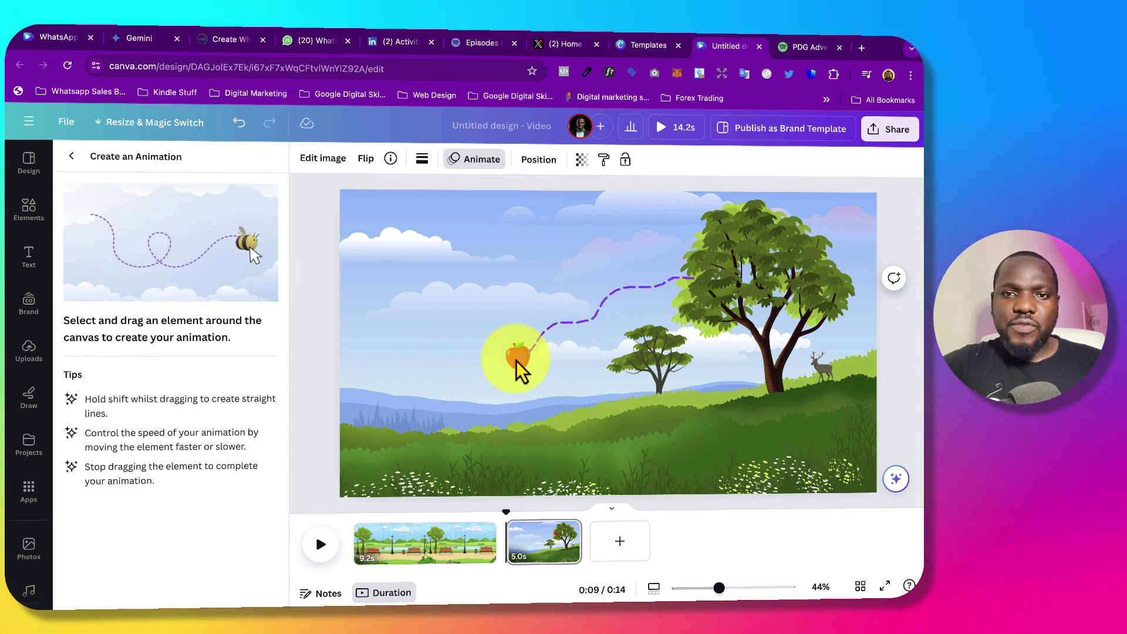
{"action": "left_click_drag", "start_coordinate": [516, 361], "coordinate": [454, 382]}
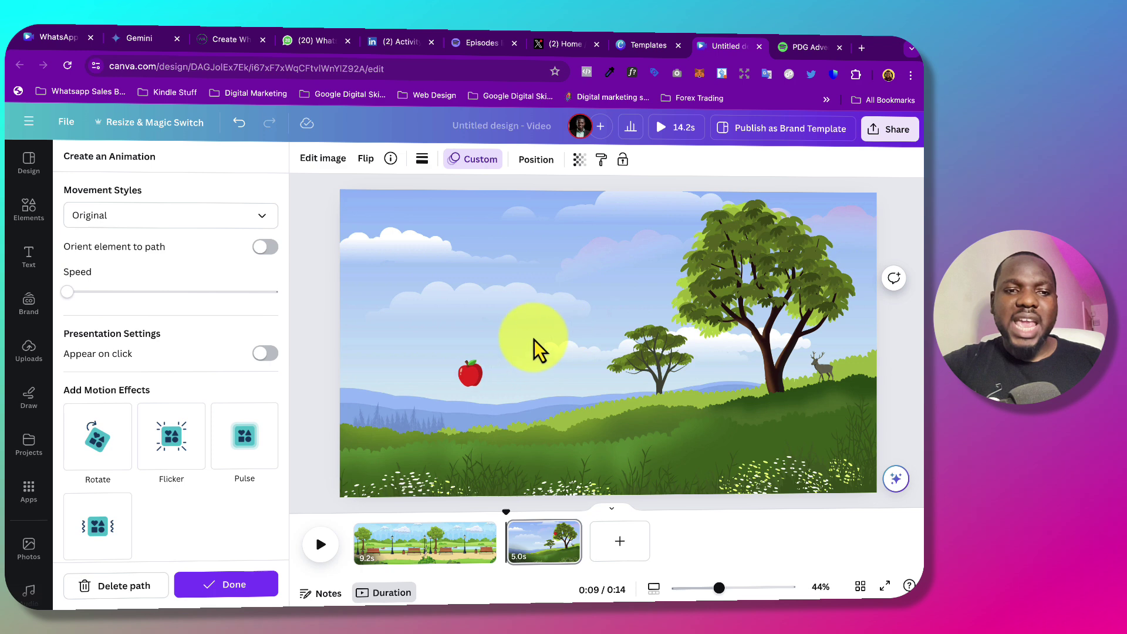
Step: Duplicate the second page and go to the copy as the third page
{"action": "left_click", "coordinate": [568, 531]}
{"action": "left_click", "coordinate": [627, 322]}
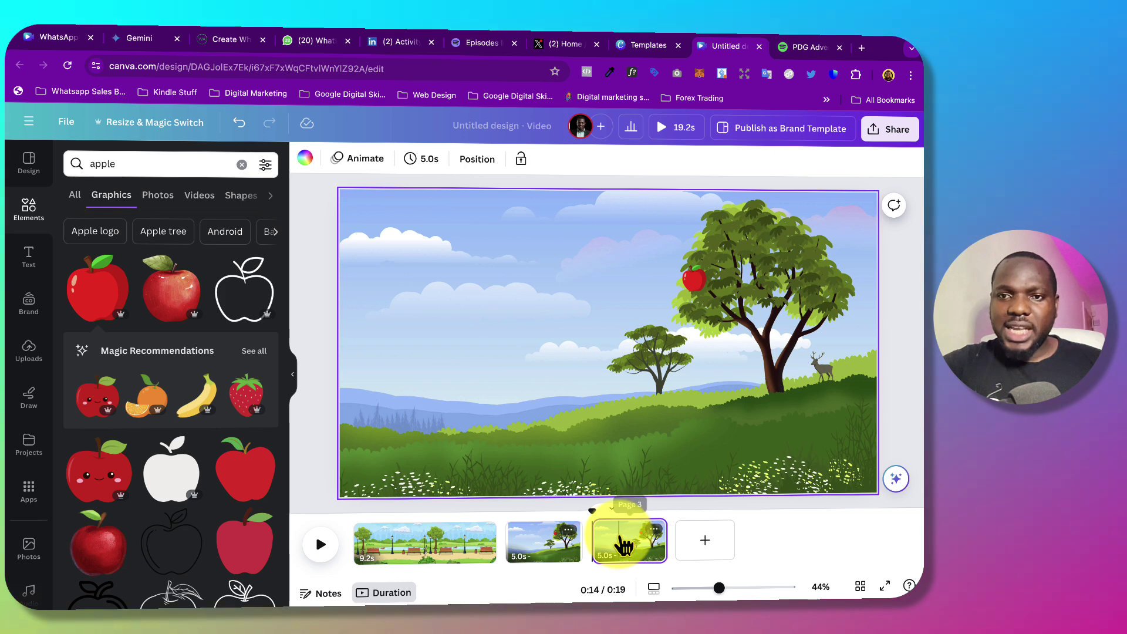
{"action": "left_click", "coordinate": [590, 322]}
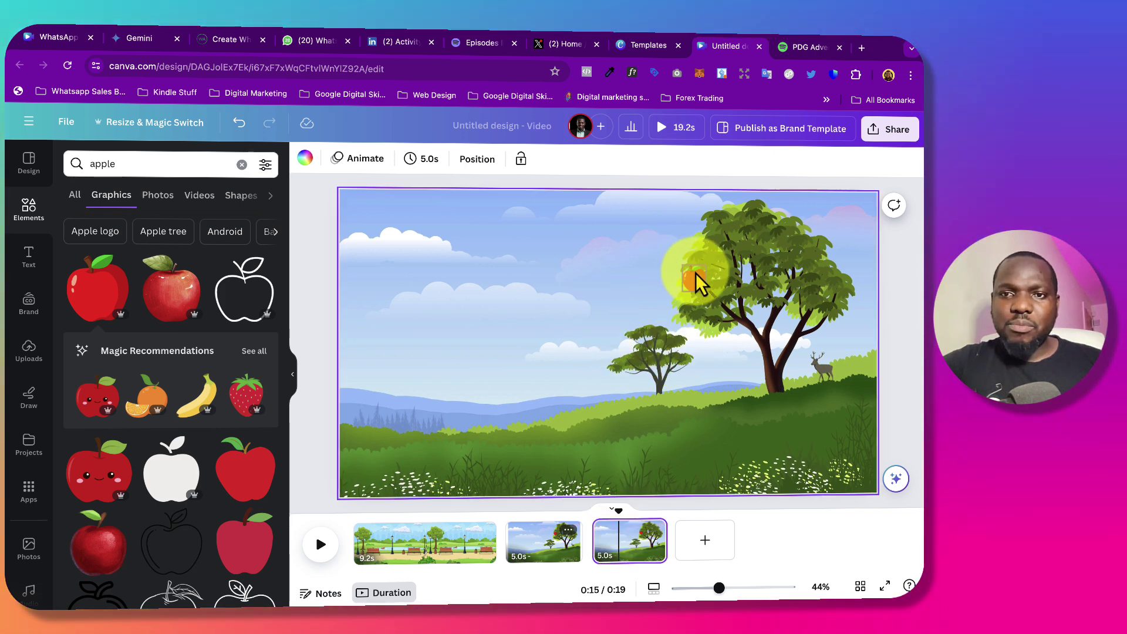
Step: On the third page, move the apple to the left part of the sky and enlarge it to about a third of the page height
{"action": "left_click", "coordinate": [693, 276]}
{"action": "left_click_drag", "start_coordinate": [694, 276], "coordinate": [468, 344]}
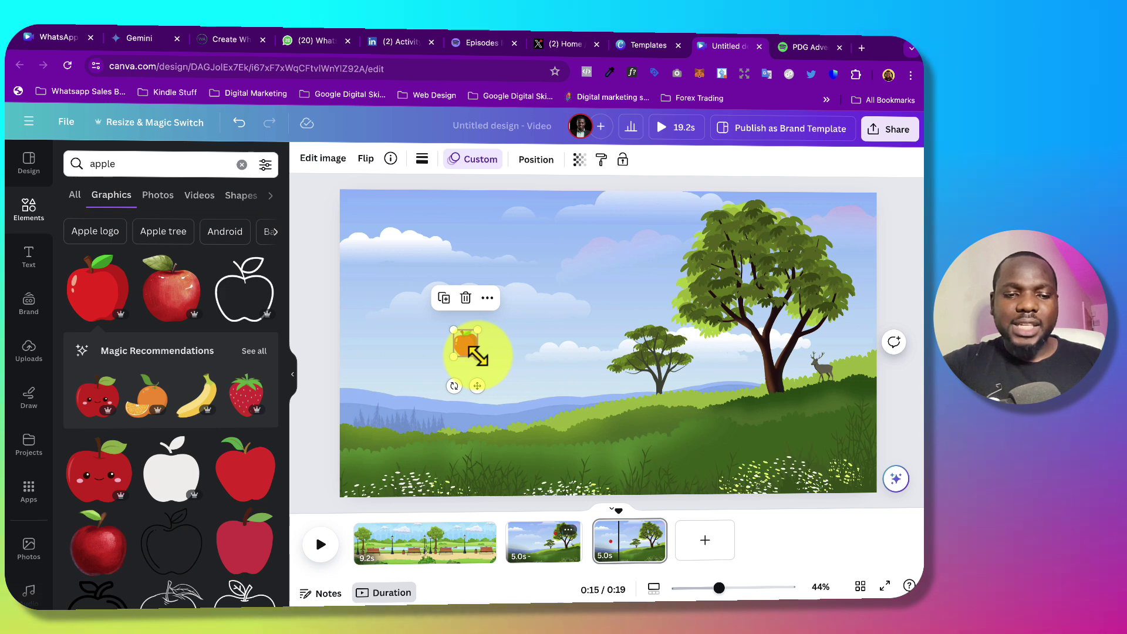
{"action": "left_click_drag", "start_coordinate": [477, 355], "coordinate": [545, 378]}
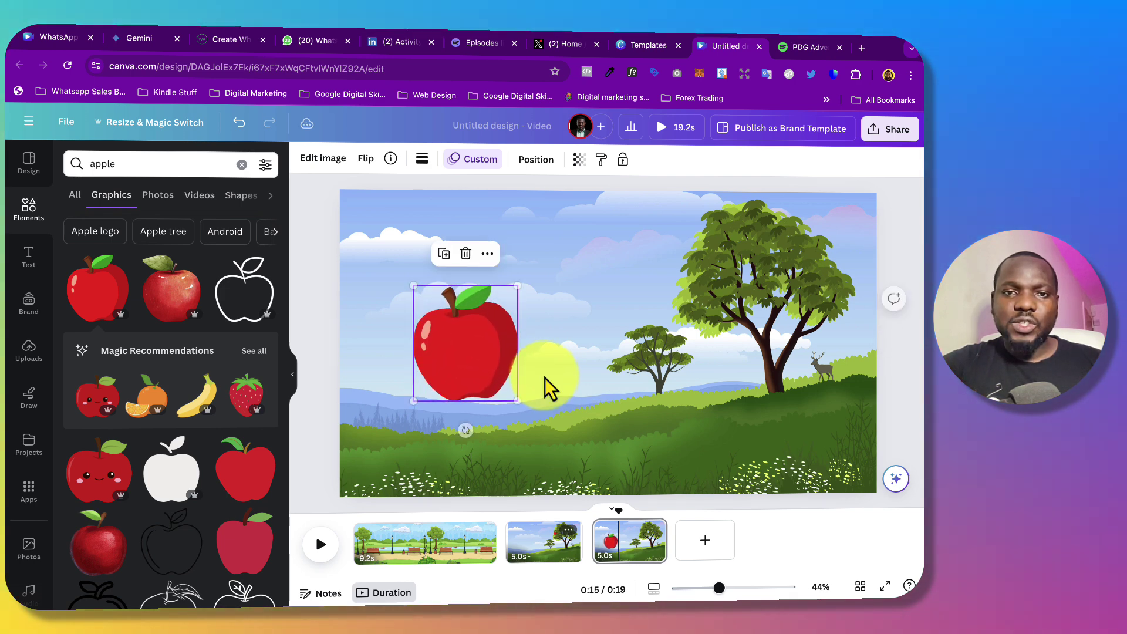
{"action": "left_click_drag", "start_coordinate": [474, 345], "coordinate": [478, 337]}
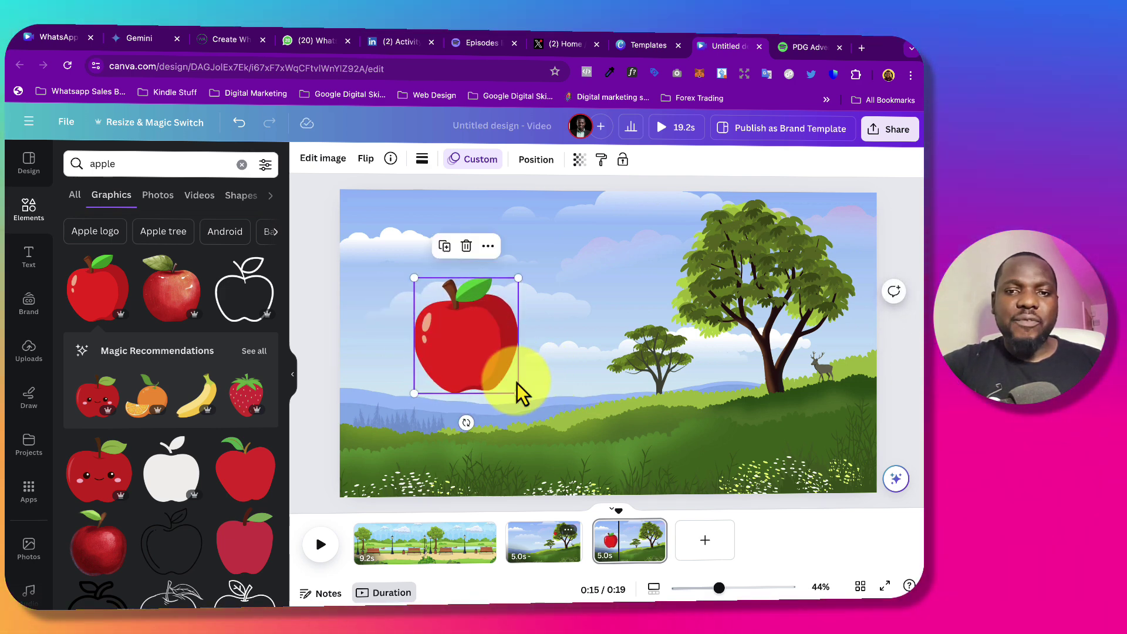
Step: Add a heading reading "A for Apple" beside the apple on the third page and enlarge it to about size 53.6
{"action": "left_click", "coordinate": [34, 260]}
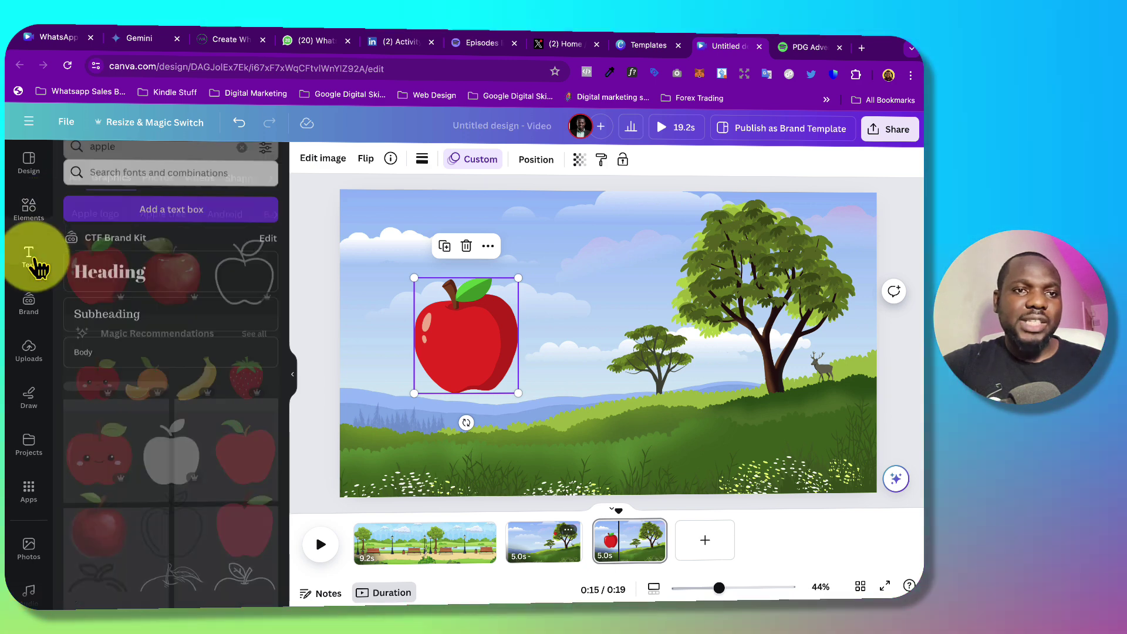
{"action": "left_click", "coordinate": [147, 263]}
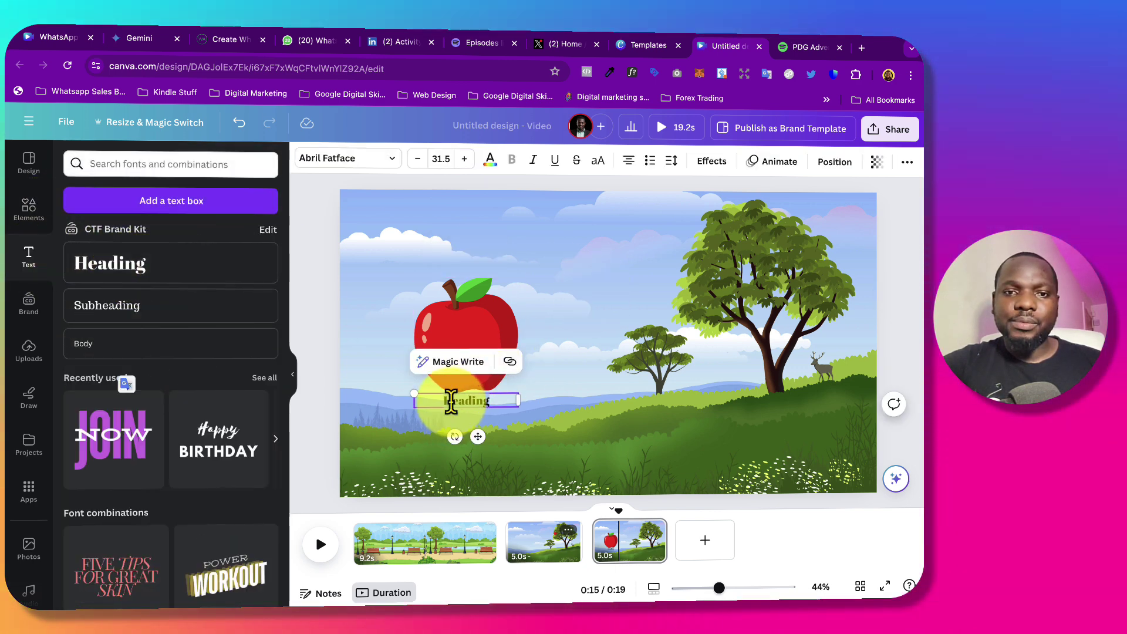
{"action": "left_click_drag", "start_coordinate": [478, 436], "coordinate": [577, 322]}
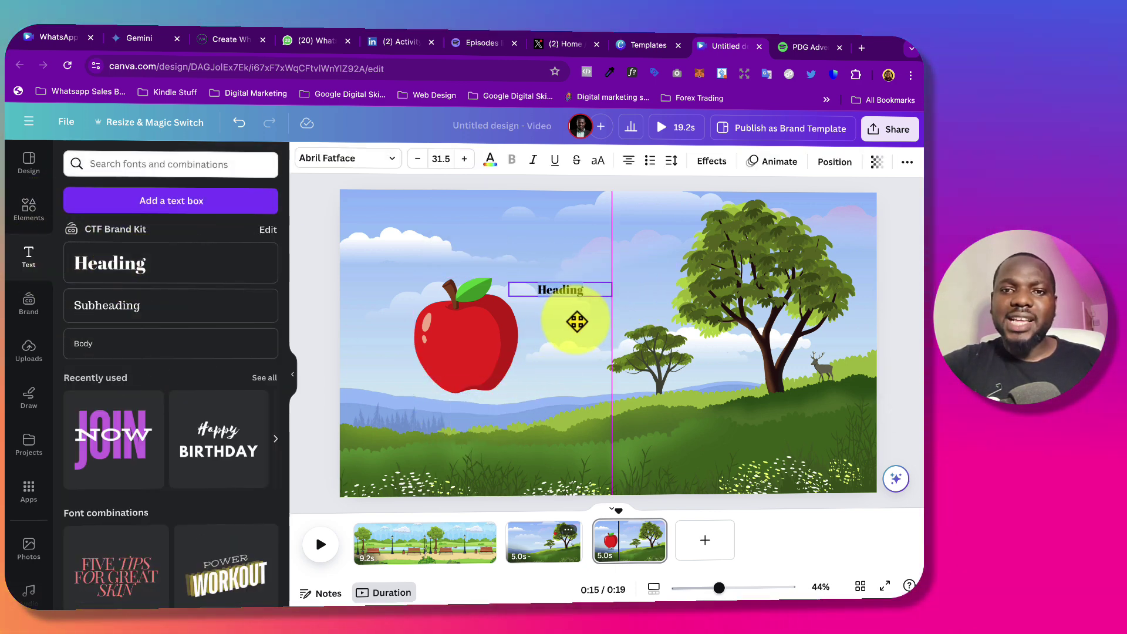
{"action": "type", "text": "A"}
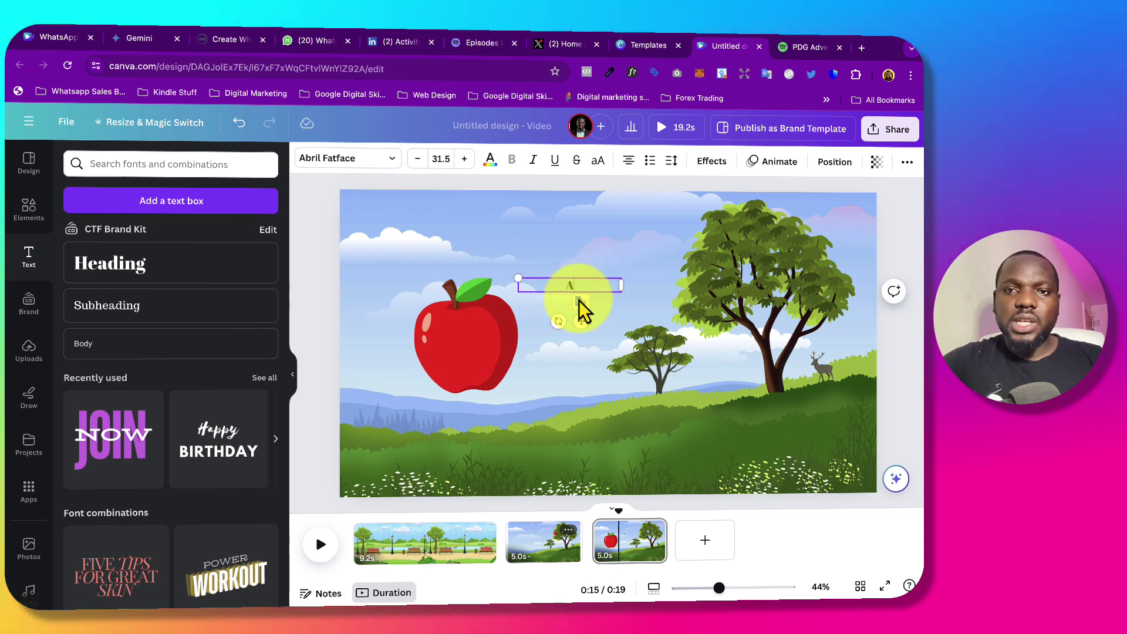
{"action": "type", "text": " for"}
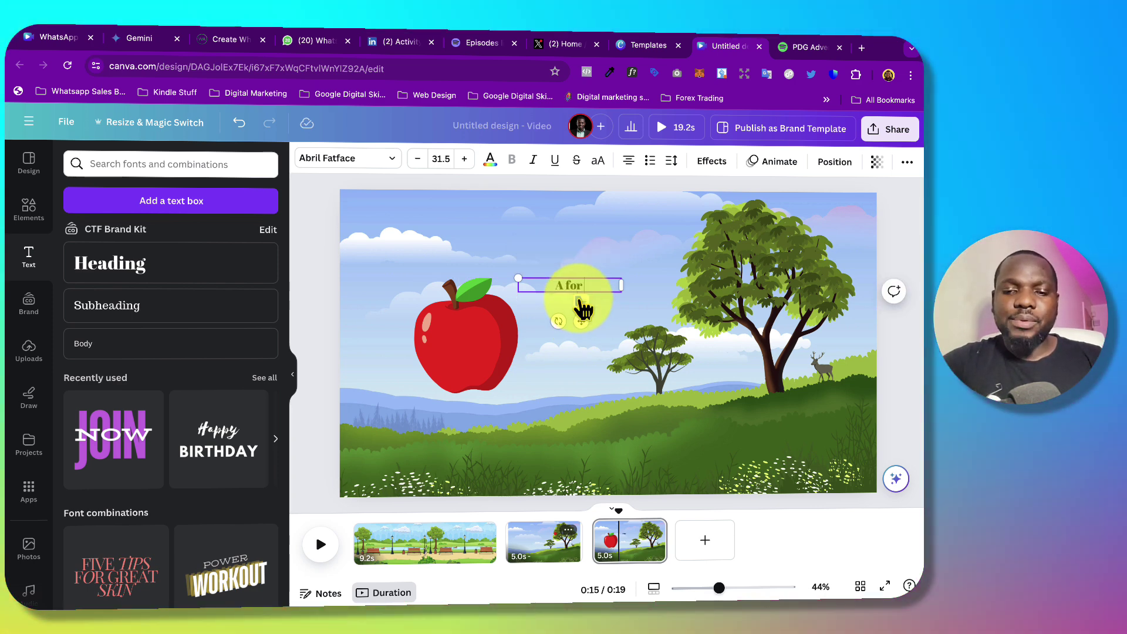
{"action": "type", "text": " Apple"}
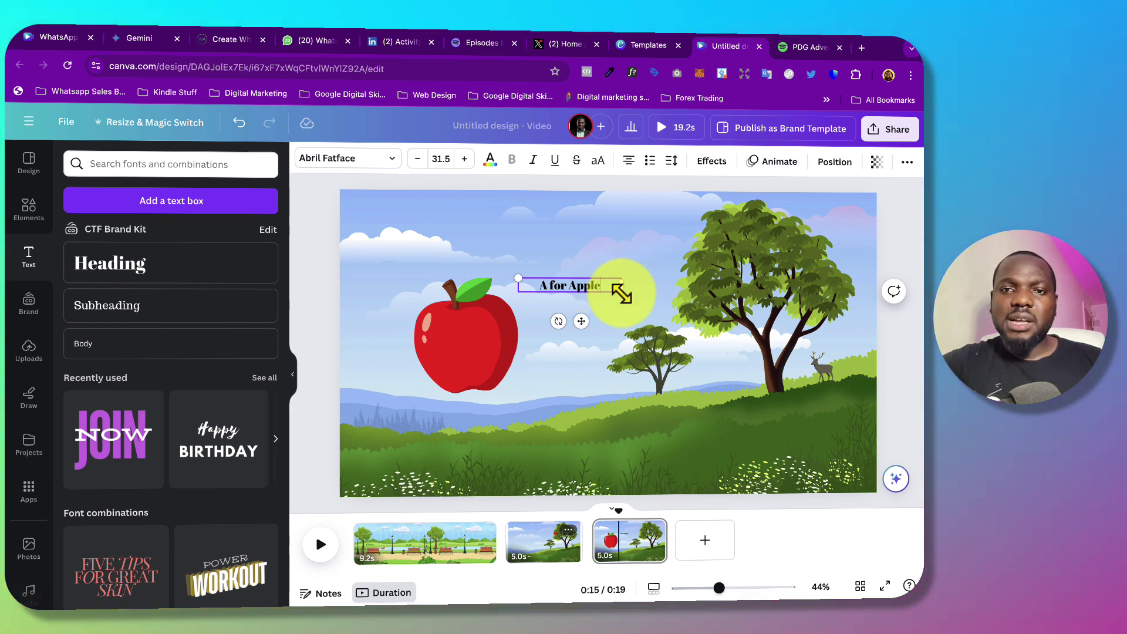
{"action": "left_click_drag", "start_coordinate": [622, 293], "coordinate": [691, 320]}
Step: Set the "A for Apple" heading's font to Comic Sans and its size to 88
{"action": "left_click", "coordinate": [375, 174]}
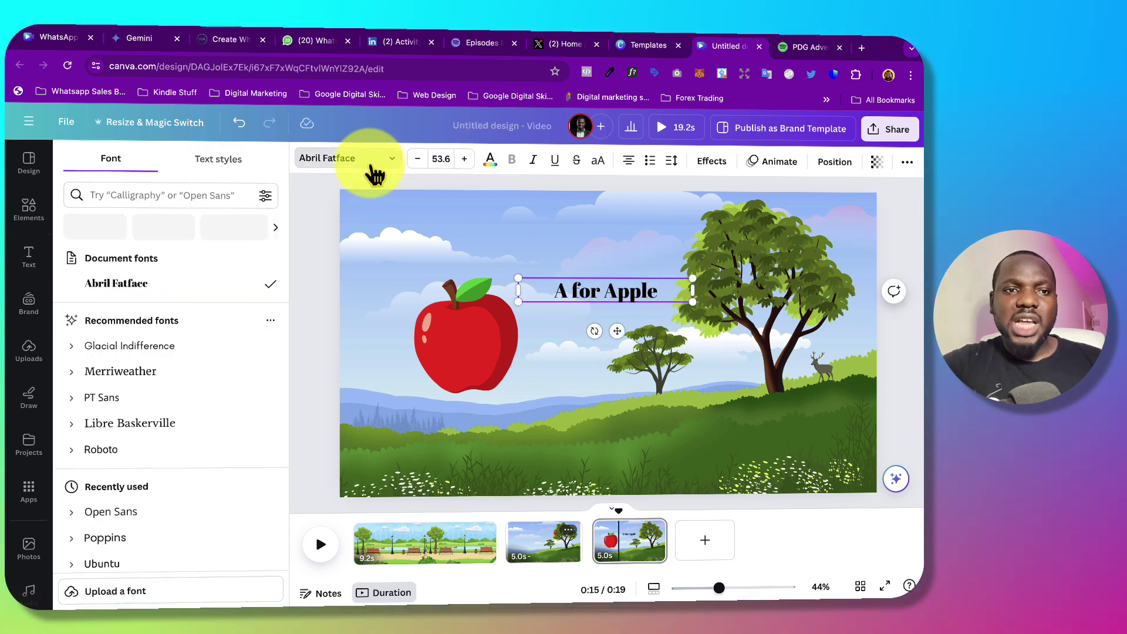
{"action": "type", "text": "c"}
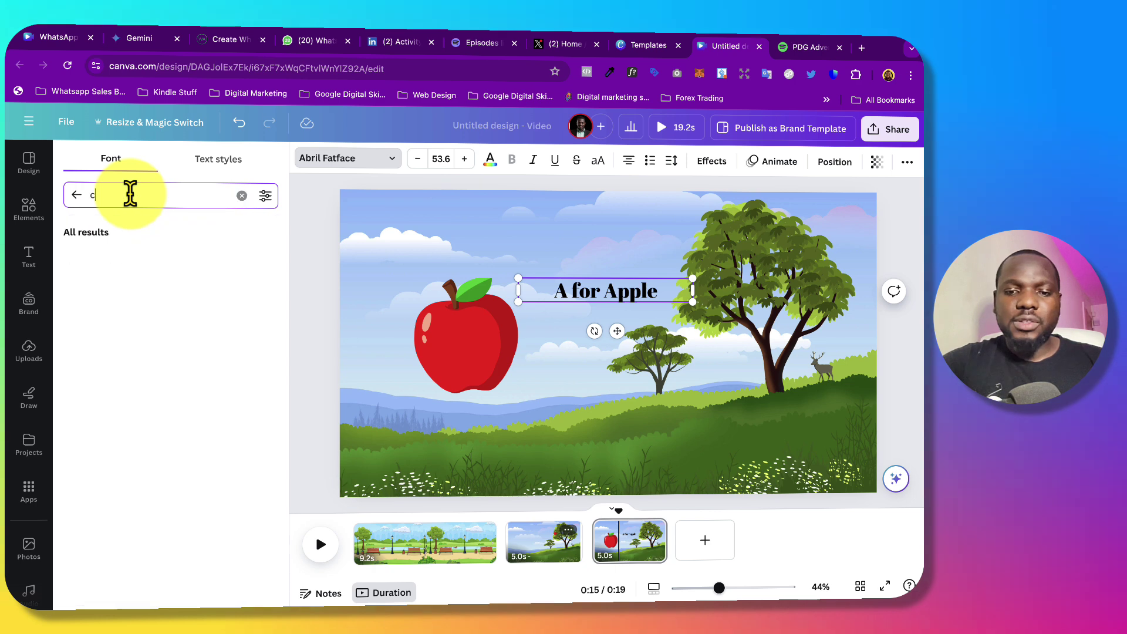
{"action": "type", "text": "omin"}
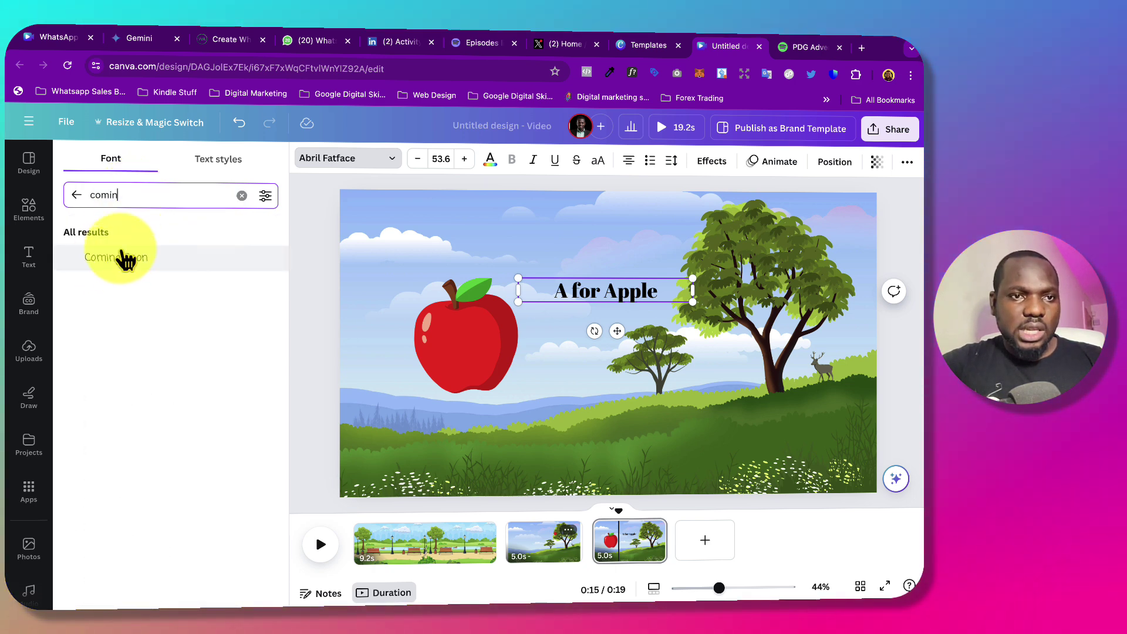
{"action": "key", "text": "BackSpace"}
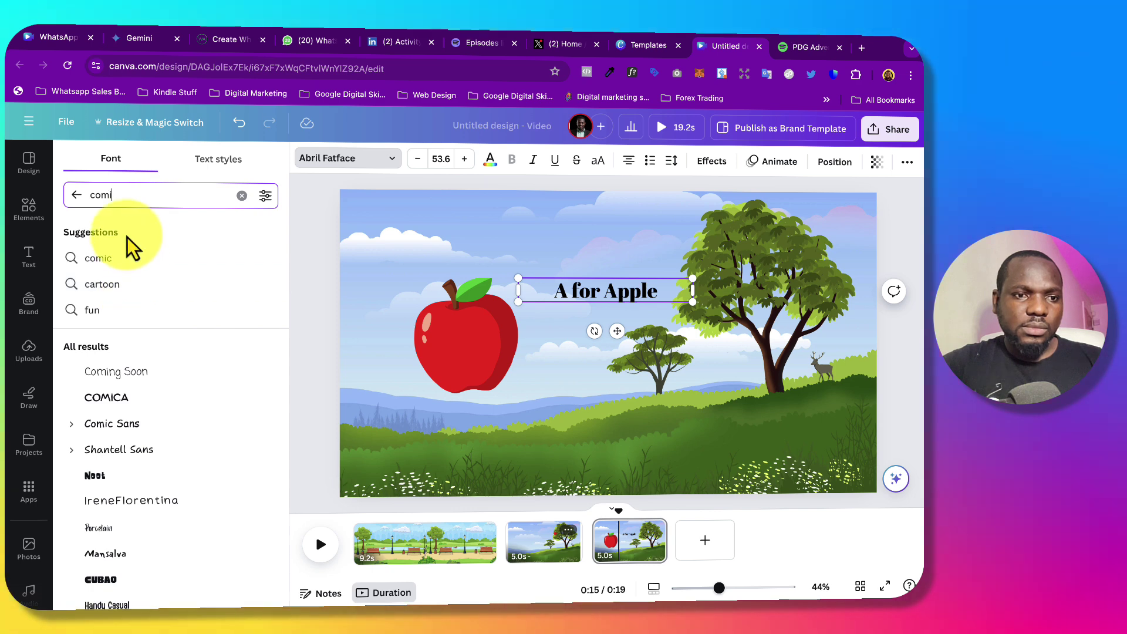
{"action": "left_click", "coordinate": [127, 257]}
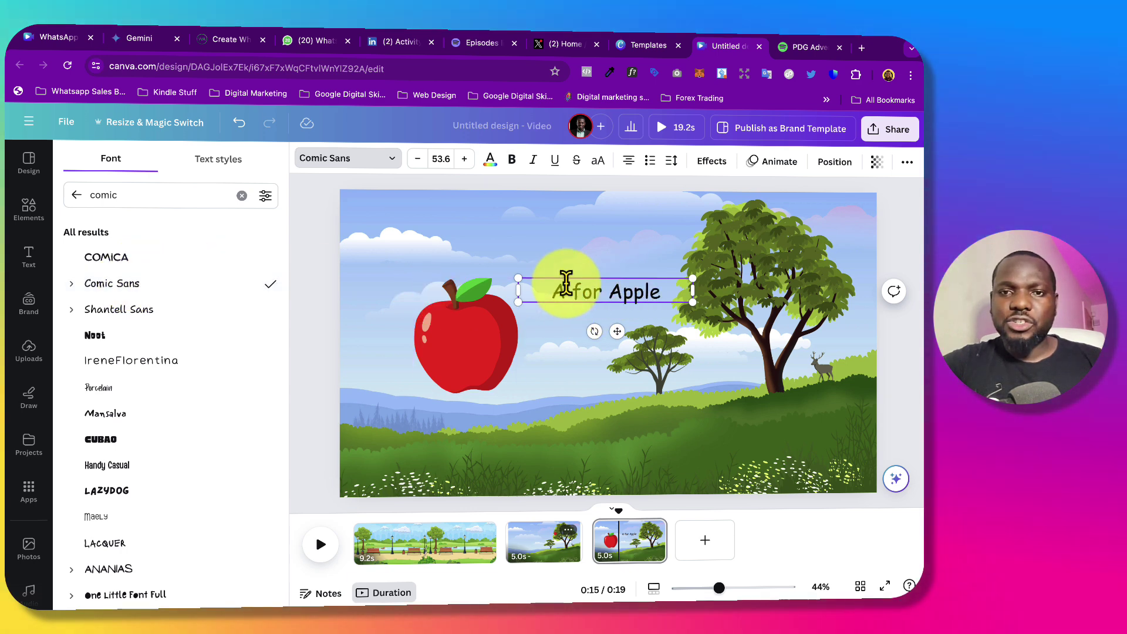
{"action": "left_click", "coordinate": [441, 158]}
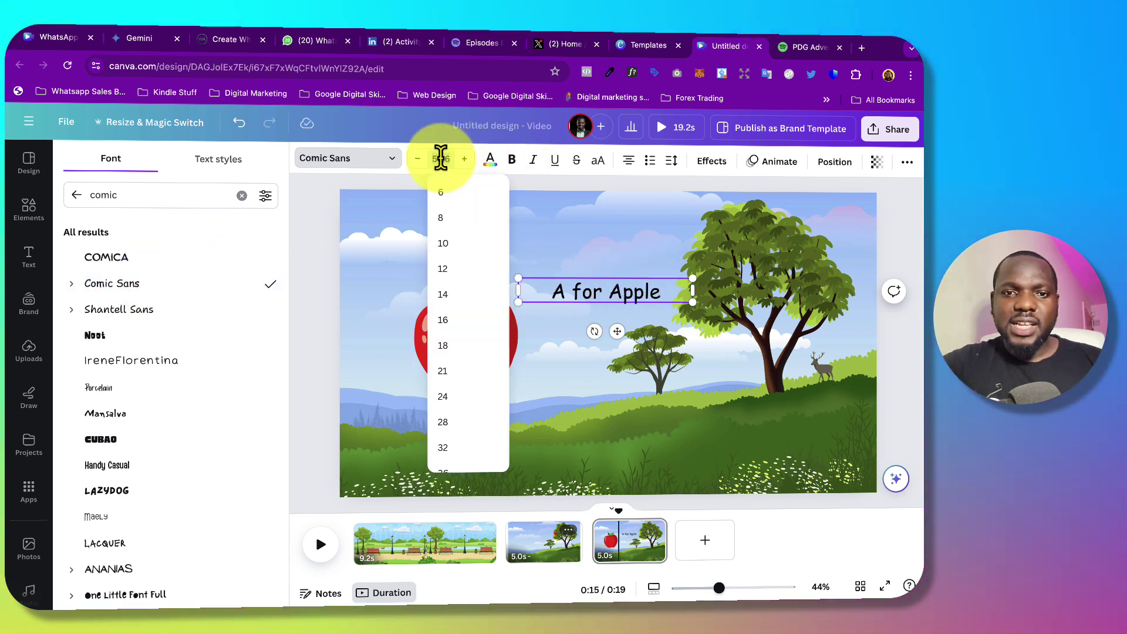
{"action": "scroll", "coordinate": [455, 379], "scroll_direction": "down", "scroll_amount": 5}
{"action": "left_click", "coordinate": [457, 359]}
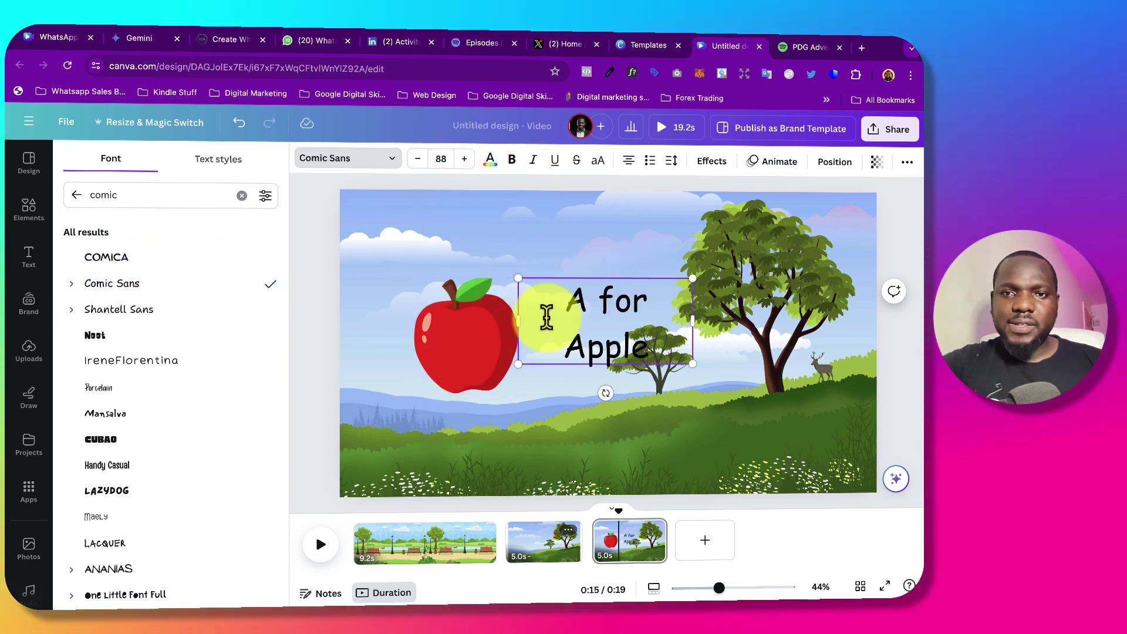
Step: Widen the heading's text box so the text fits on one line and place it just above the apple
{"action": "left_click_drag", "start_coordinate": [518, 319], "coordinate": [472, 314]}
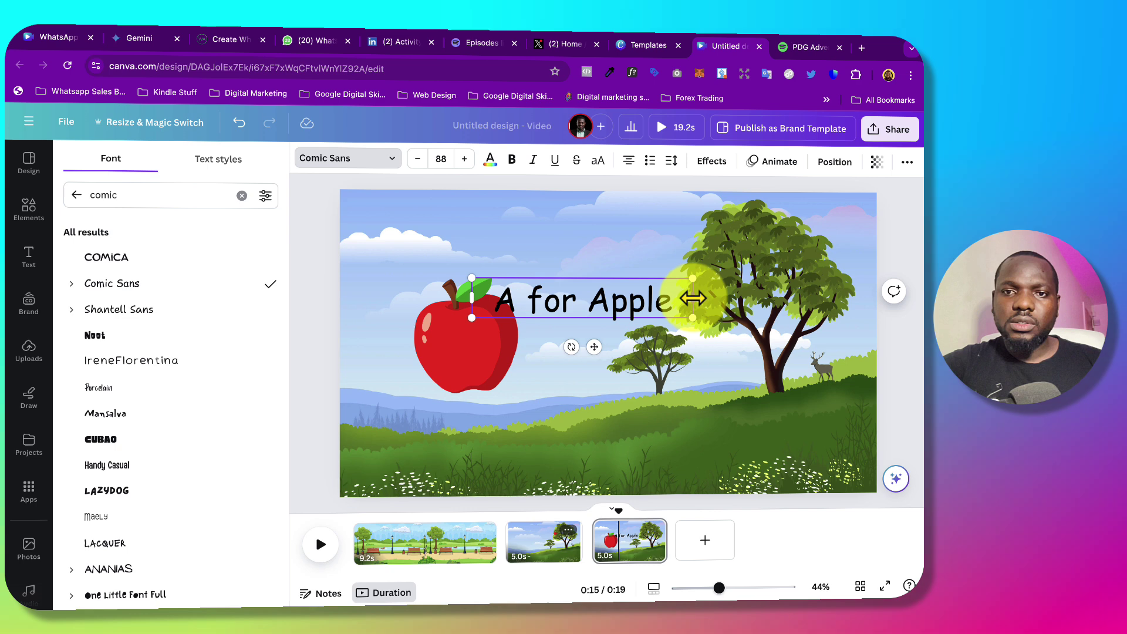
{"action": "left_click_drag", "start_coordinate": [692, 294], "coordinate": [668, 317]}
{"action": "left_click_drag", "start_coordinate": [582, 347], "coordinate": [498, 288]}
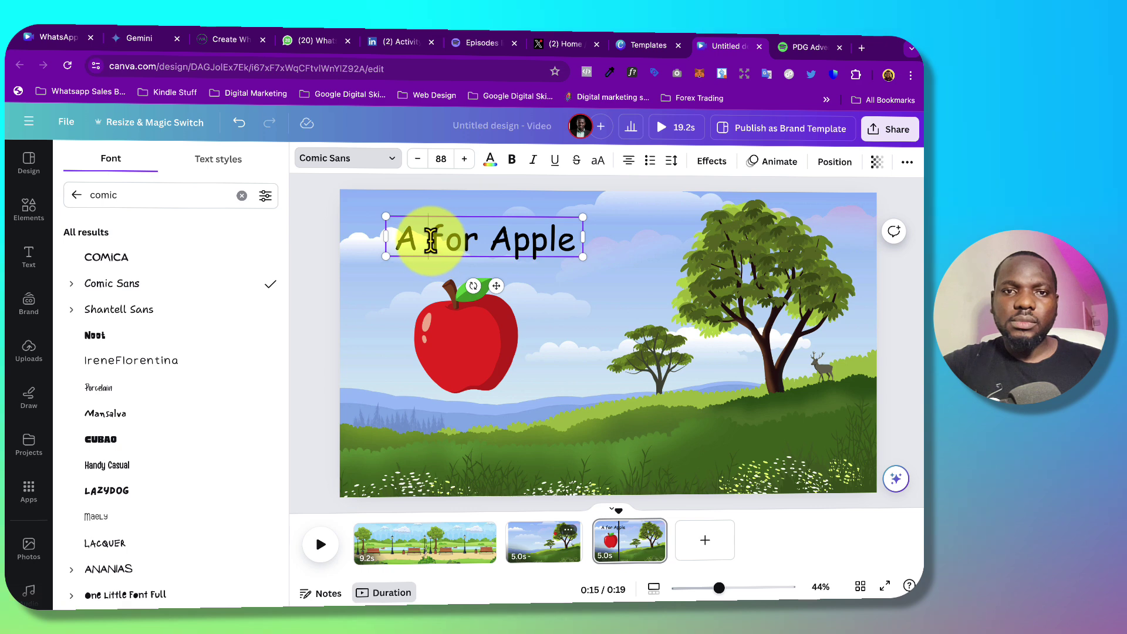
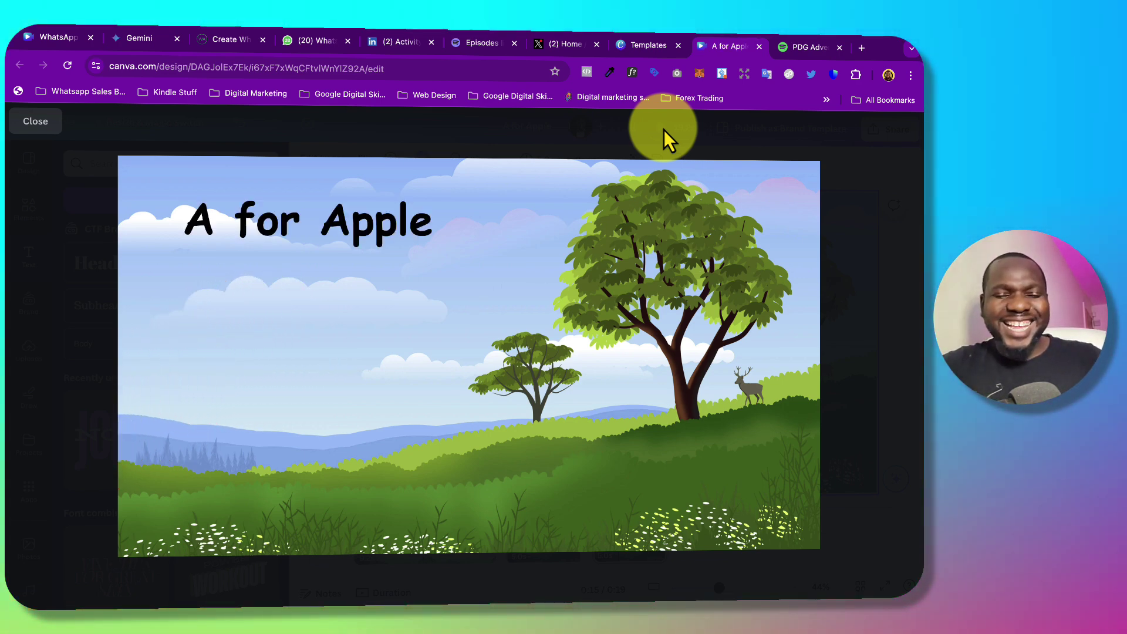
Step: Delete the custom animation path from the large apple on the third page
{"action": "key", "text": "Escape"}
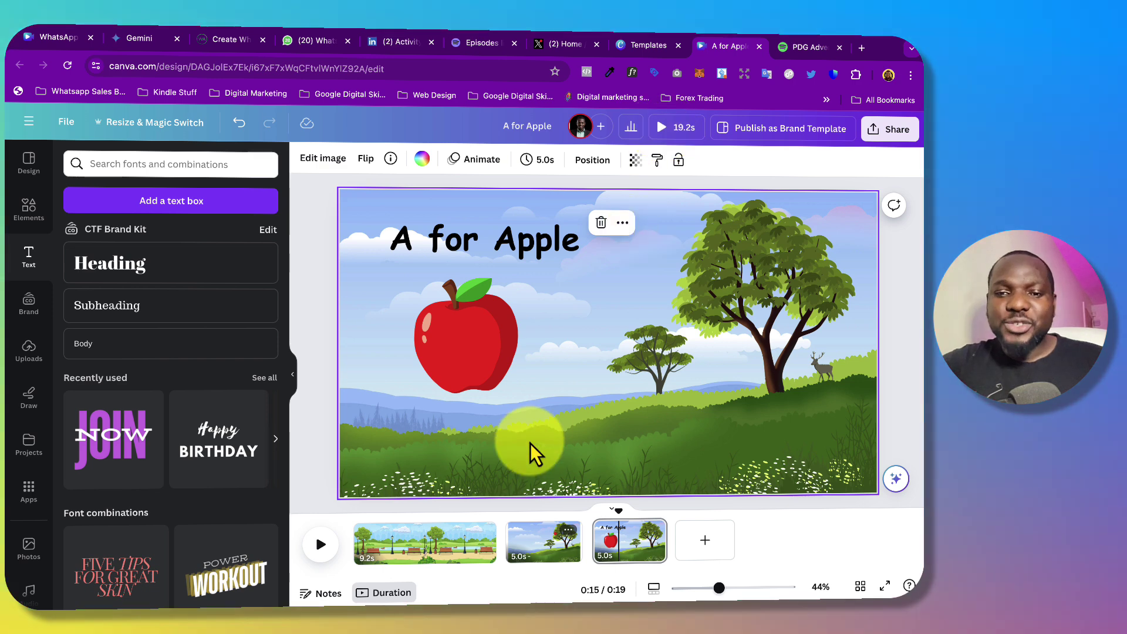
{"action": "left_click", "coordinate": [624, 536]}
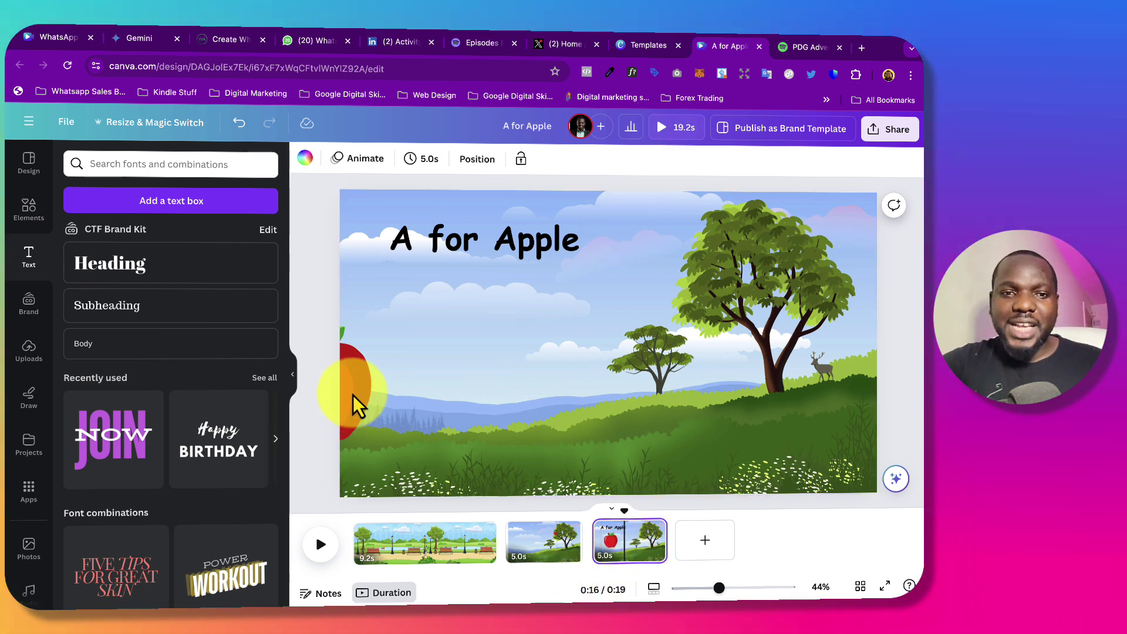
{"action": "left_click", "coordinate": [456, 365]}
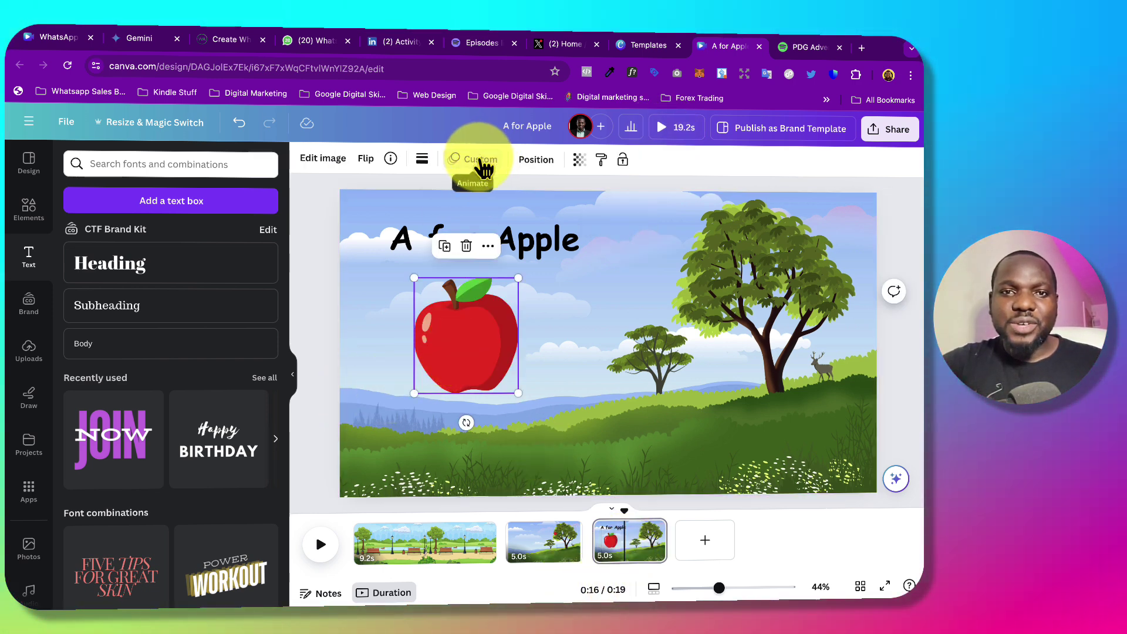
{"action": "left_click", "coordinate": [484, 167]}
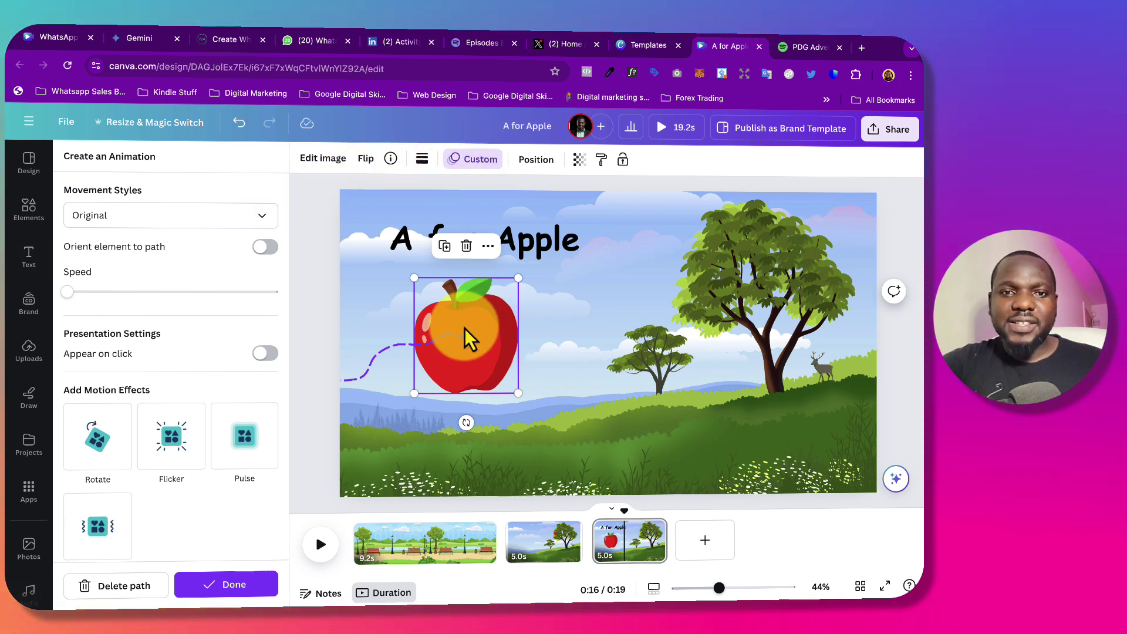
{"action": "left_click", "coordinate": [162, 584]}
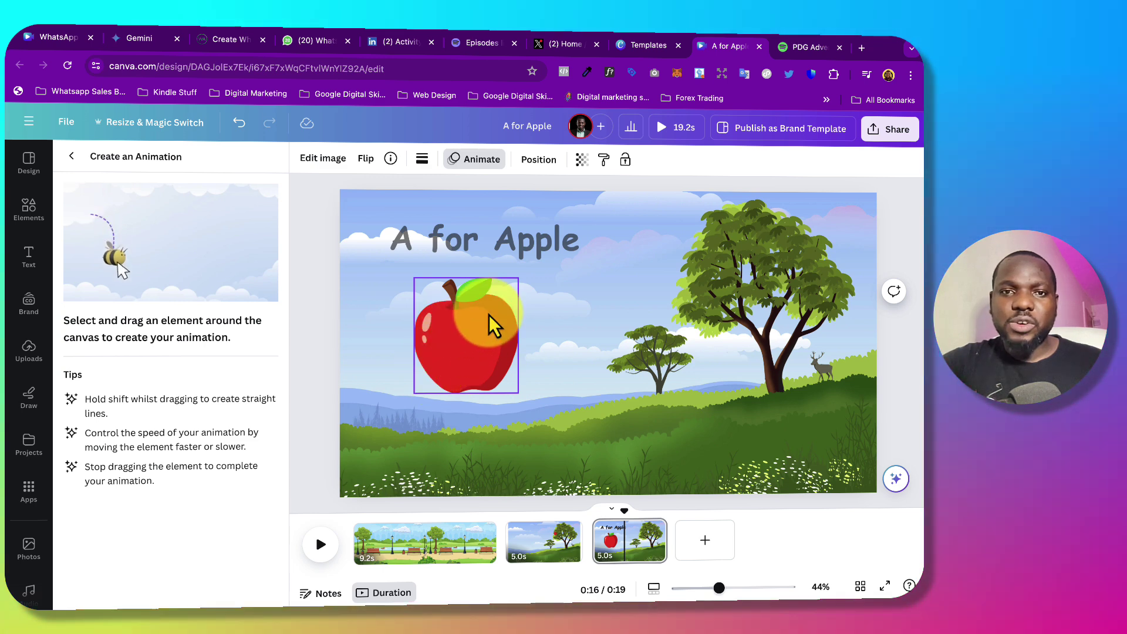
{"action": "left_click", "coordinate": [490, 250]}
{"action": "left_click", "coordinate": [486, 352]}
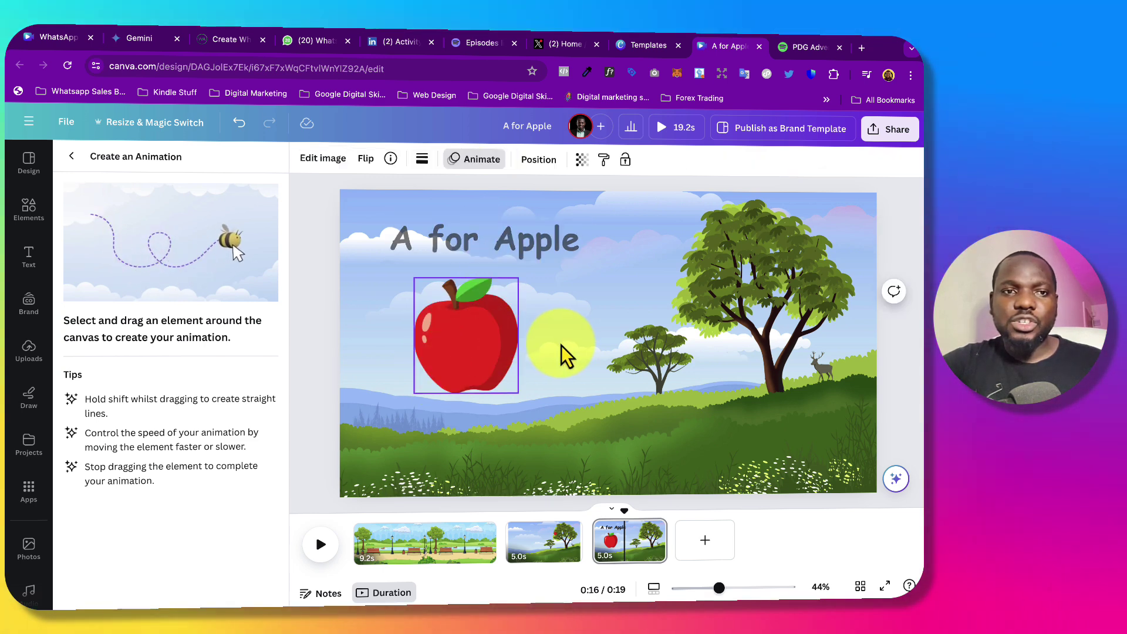
{"action": "left_click", "coordinate": [554, 388]}
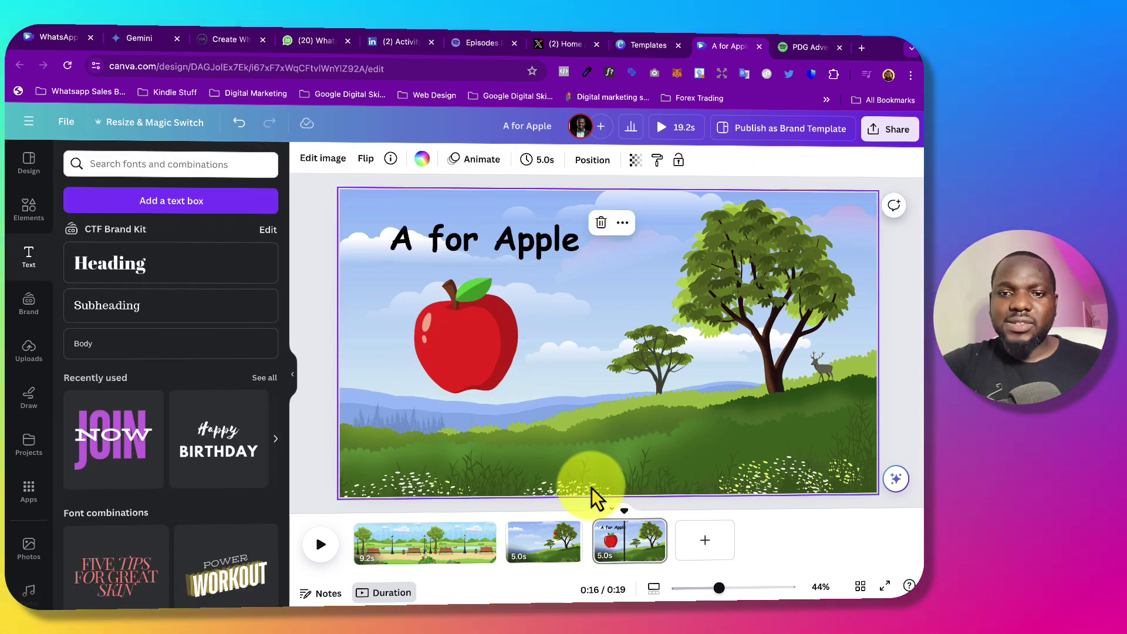
Step: Shorten the second page, where the apple leaves the tree, to a duration of 2.5 seconds
{"action": "left_click", "coordinate": [545, 549]}
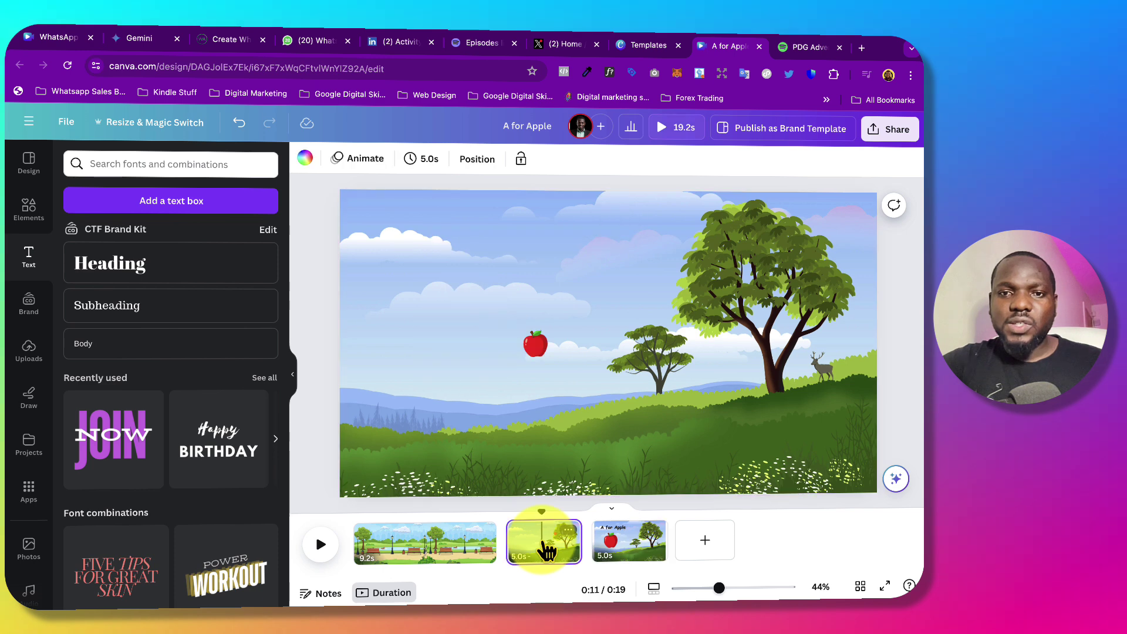
{"action": "left_click", "coordinate": [430, 164]}
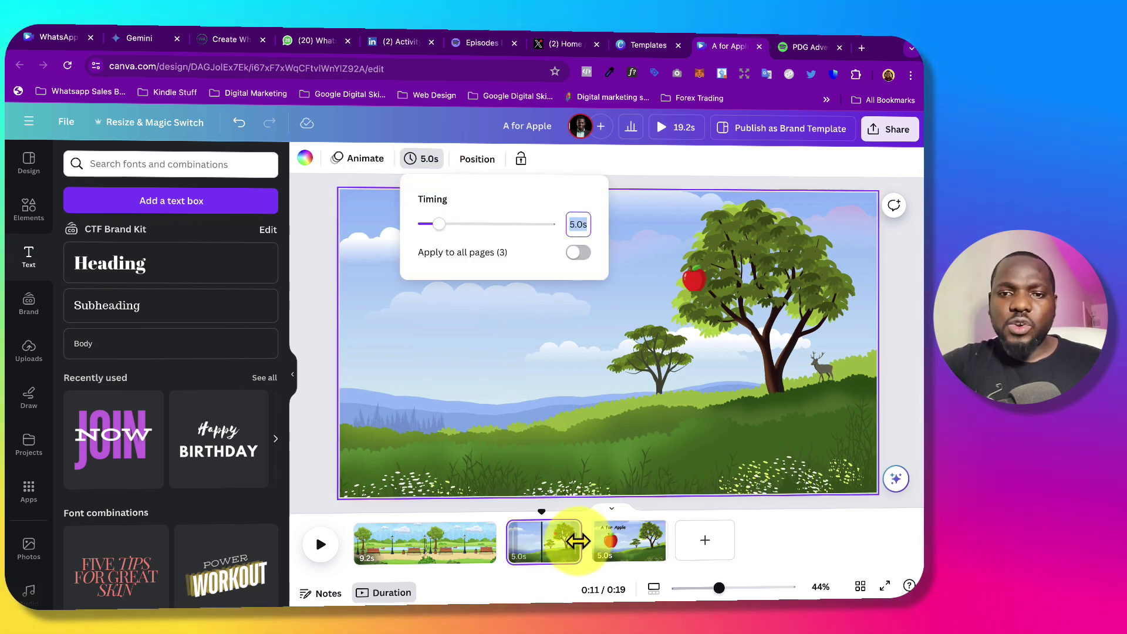
{"action": "left_click_drag", "start_coordinate": [580, 540], "coordinate": [544, 539]}
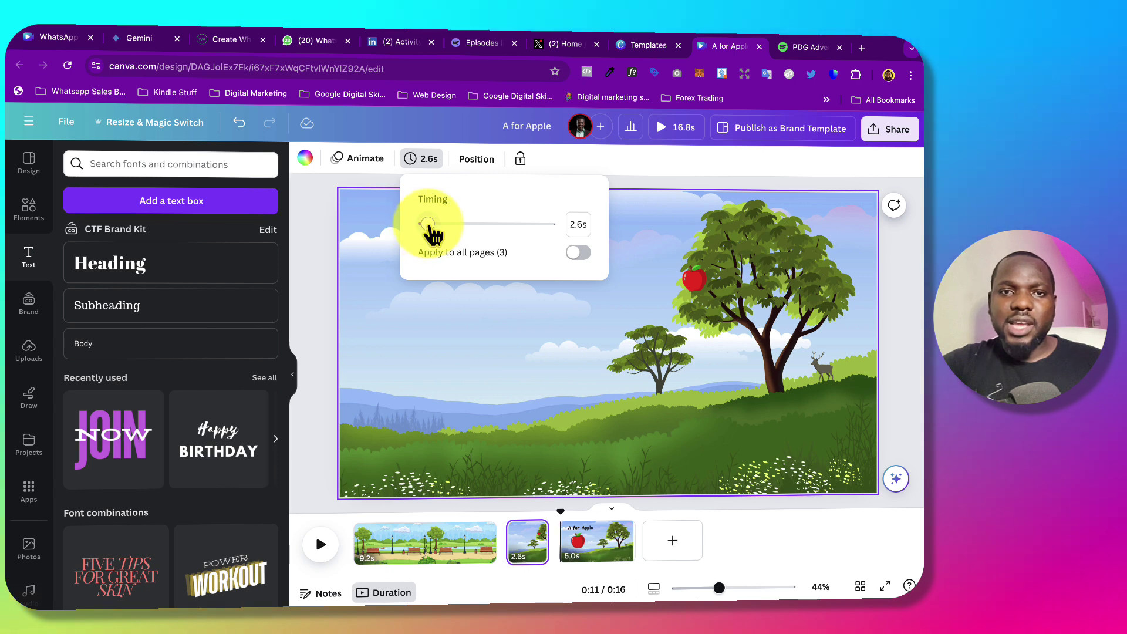
{"action": "left_click_drag", "start_coordinate": [477, 227], "coordinate": [467, 223]}
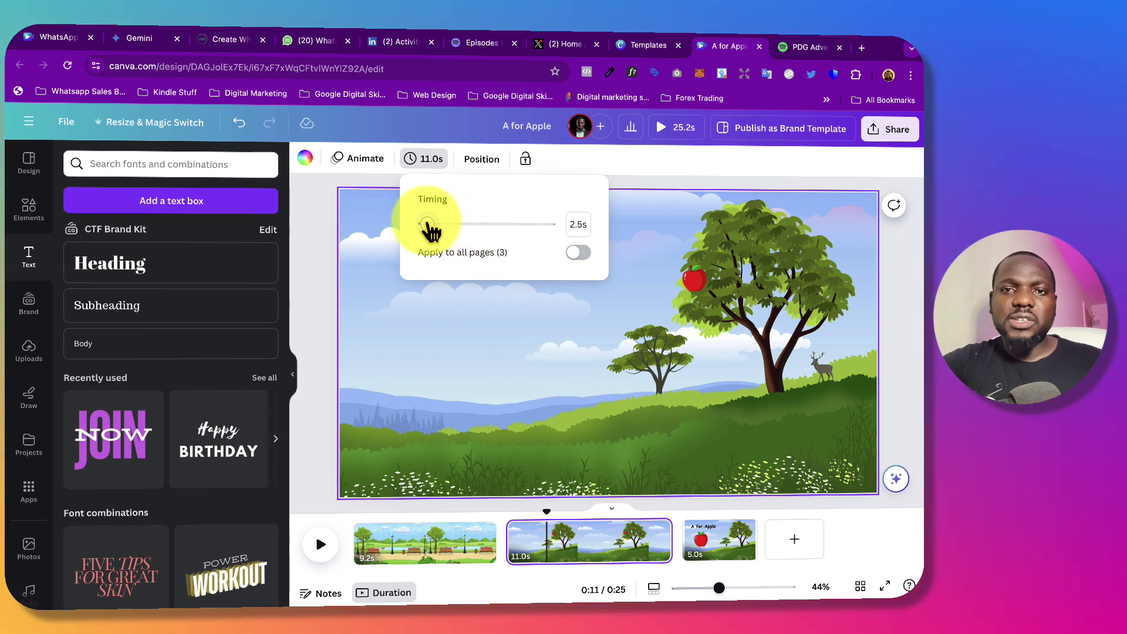
{"action": "left_click_drag", "start_coordinate": [427, 225], "coordinate": [427, 225]}
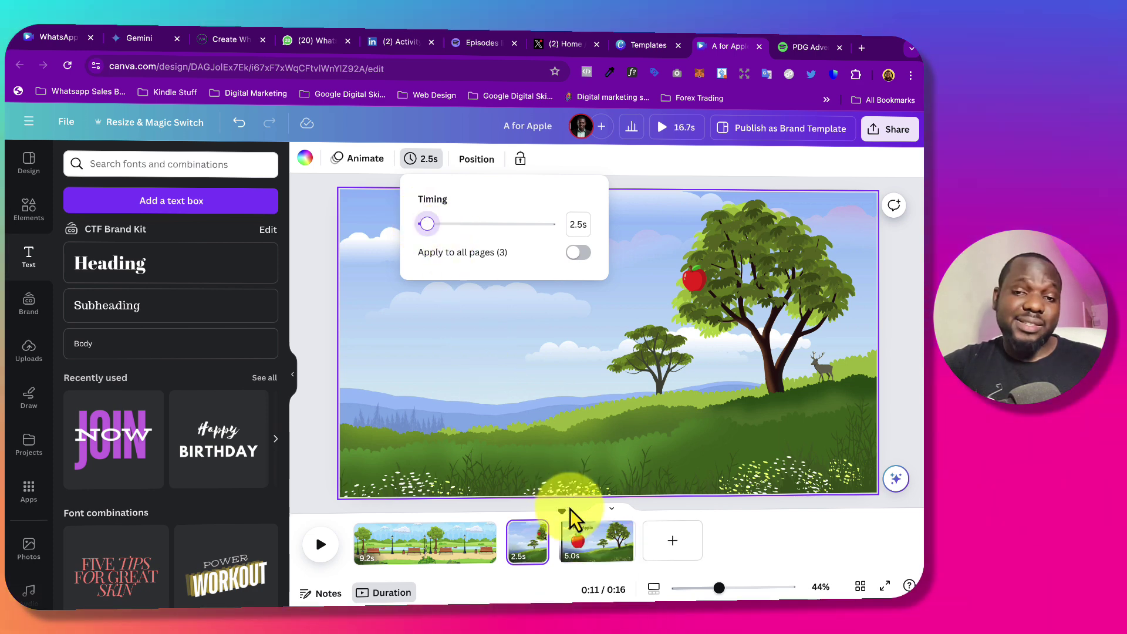
Step: Shorten the first page with the park scene to 3.5 seconds and preview the whole video
{"action": "left_click", "coordinate": [427, 548]}
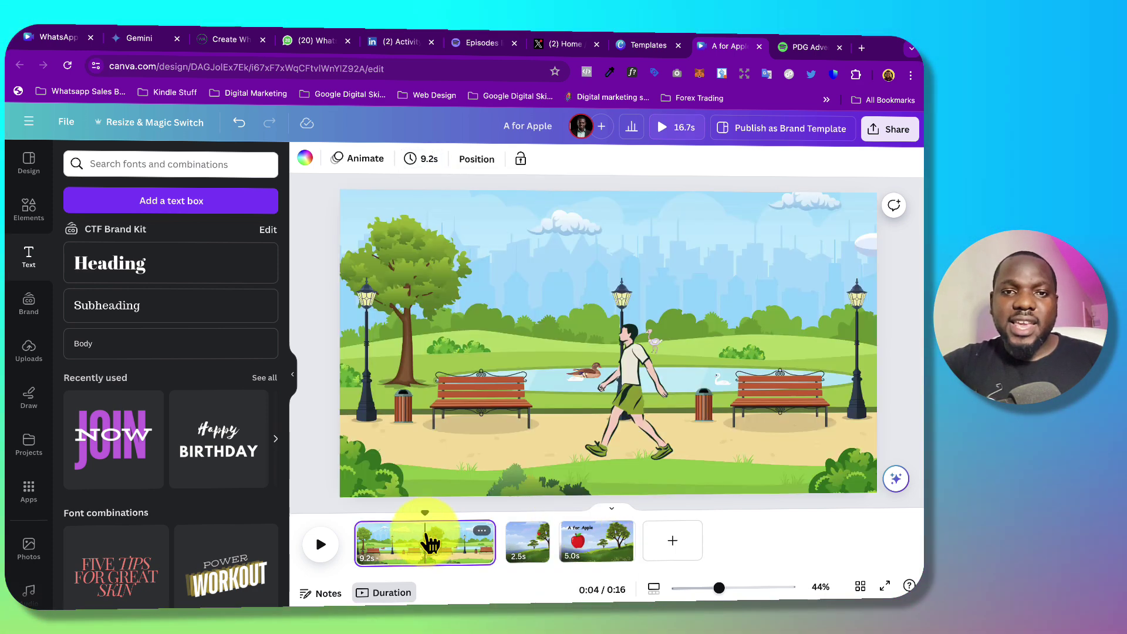
{"action": "left_click", "coordinate": [427, 160]}
{"action": "left_click_drag", "start_coordinate": [464, 236], "coordinate": [402, 259]}
{"action": "left_click", "coordinate": [320, 347]}
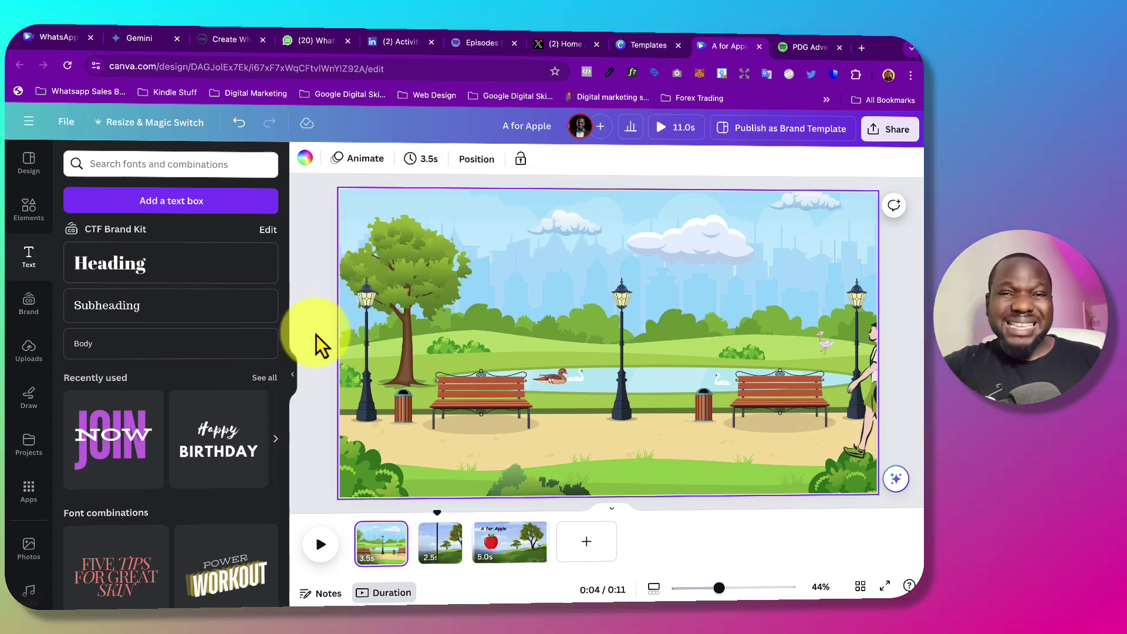
{"action": "left_click", "coordinate": [666, 130]}
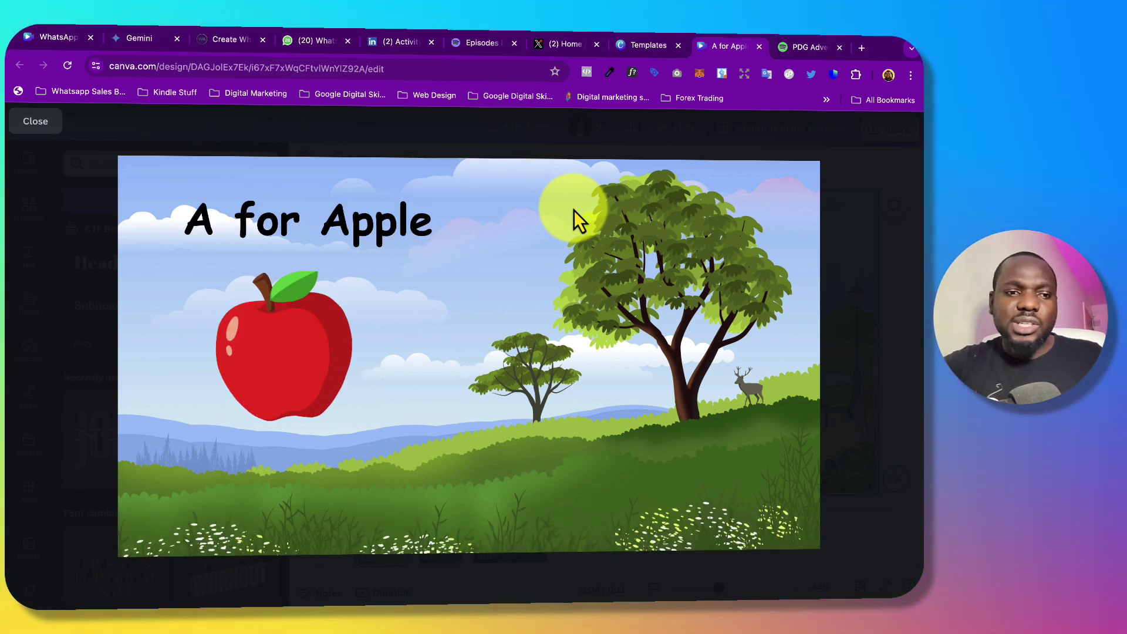
{"action": "key", "text": "Escape"}
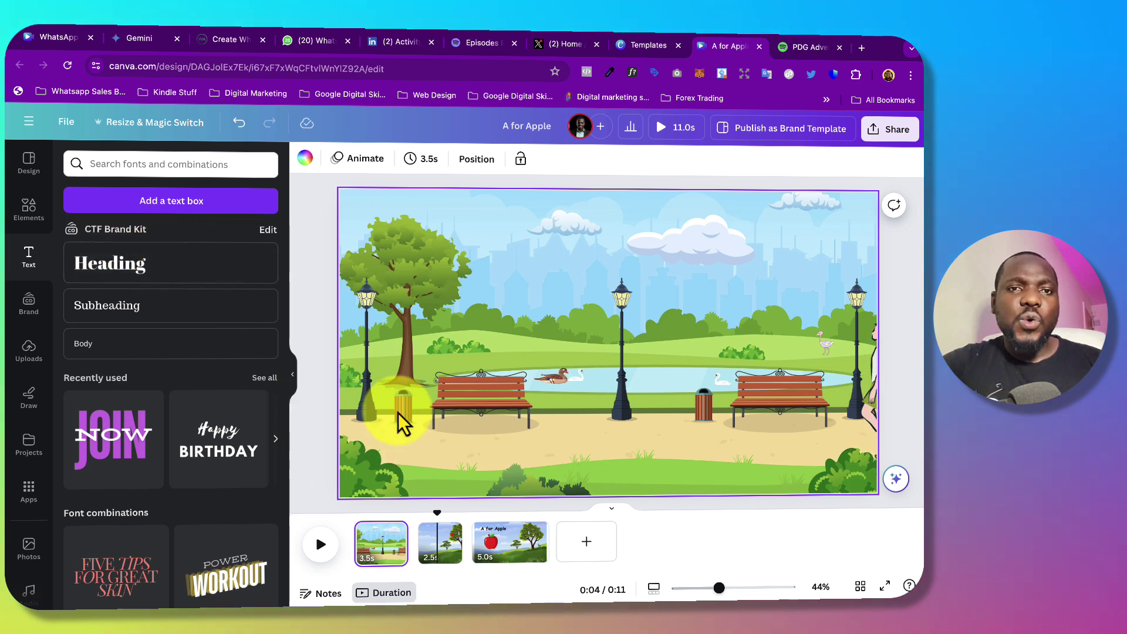
Step: Search the audio library for "playful audio" and add the "Playful" electronic track to the video
{"action": "scroll", "coordinate": [29, 447], "scroll_direction": "down", "scroll_amount": 3}
{"action": "left_click", "coordinate": [29, 433]}
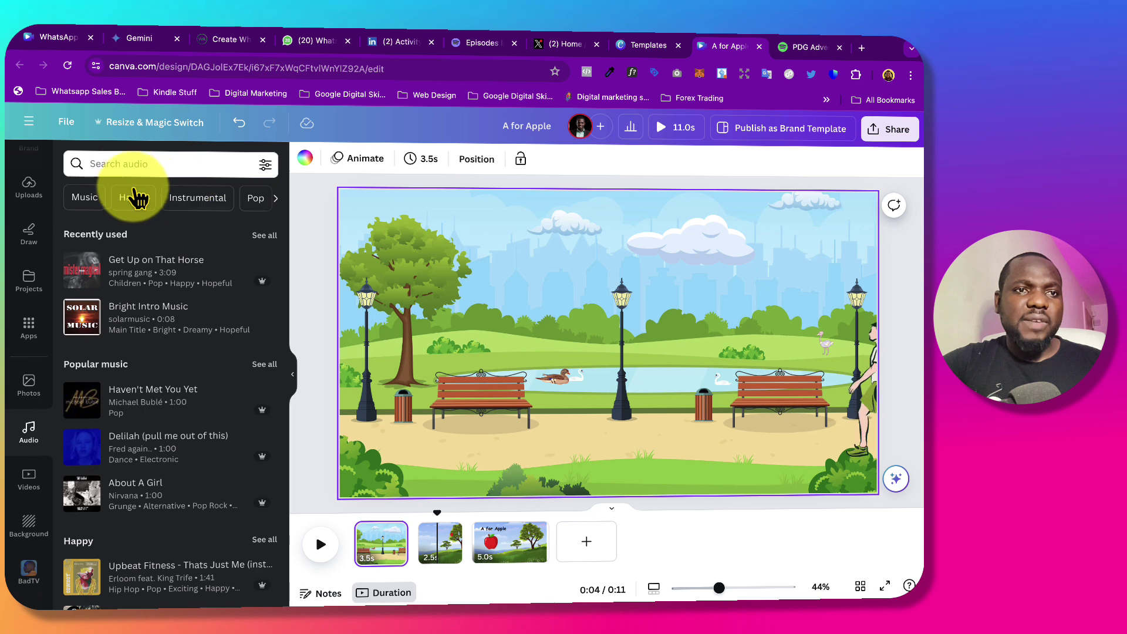
{"action": "left_click", "coordinate": [144, 163]}
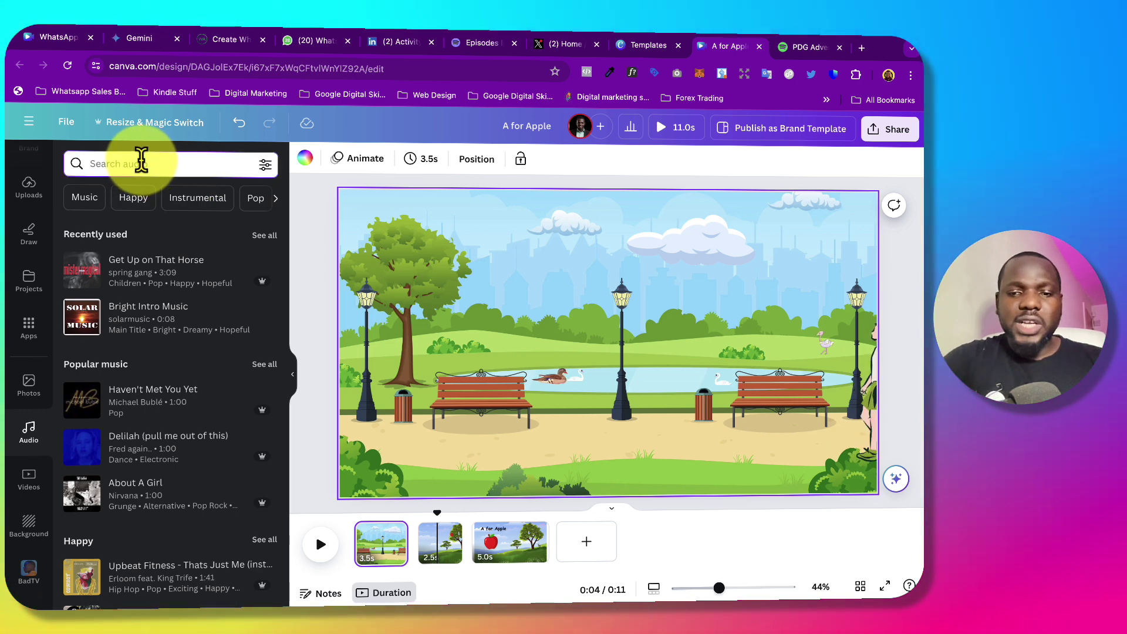
{"action": "type", "text": "playful"}
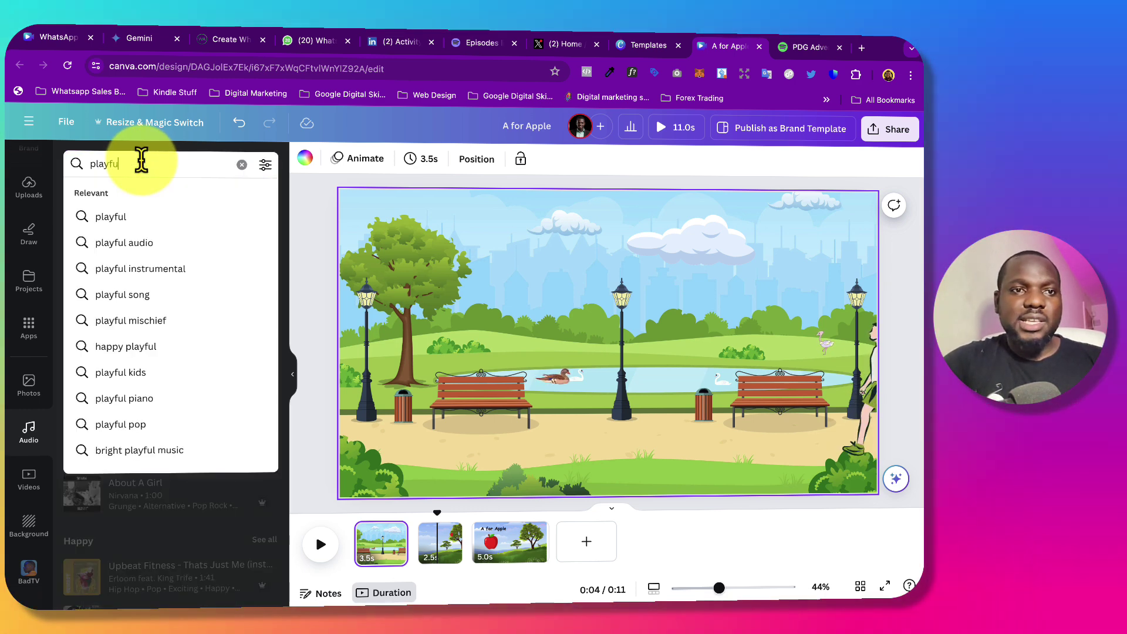
{"action": "left_click", "coordinate": [144, 243]}
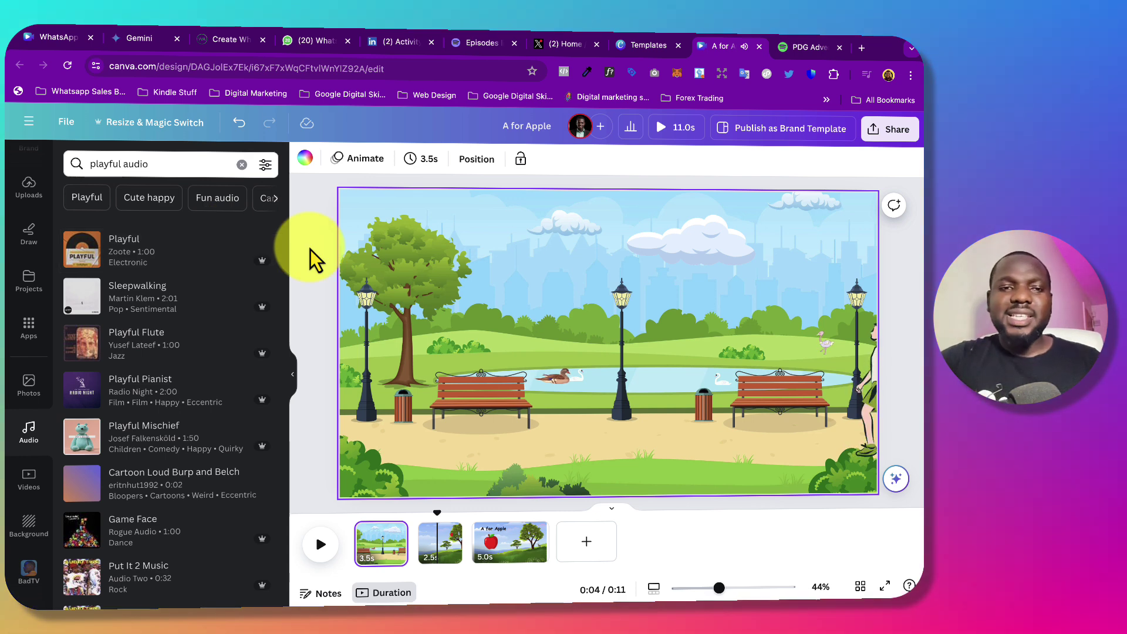
{"action": "left_click", "coordinate": [175, 259]}
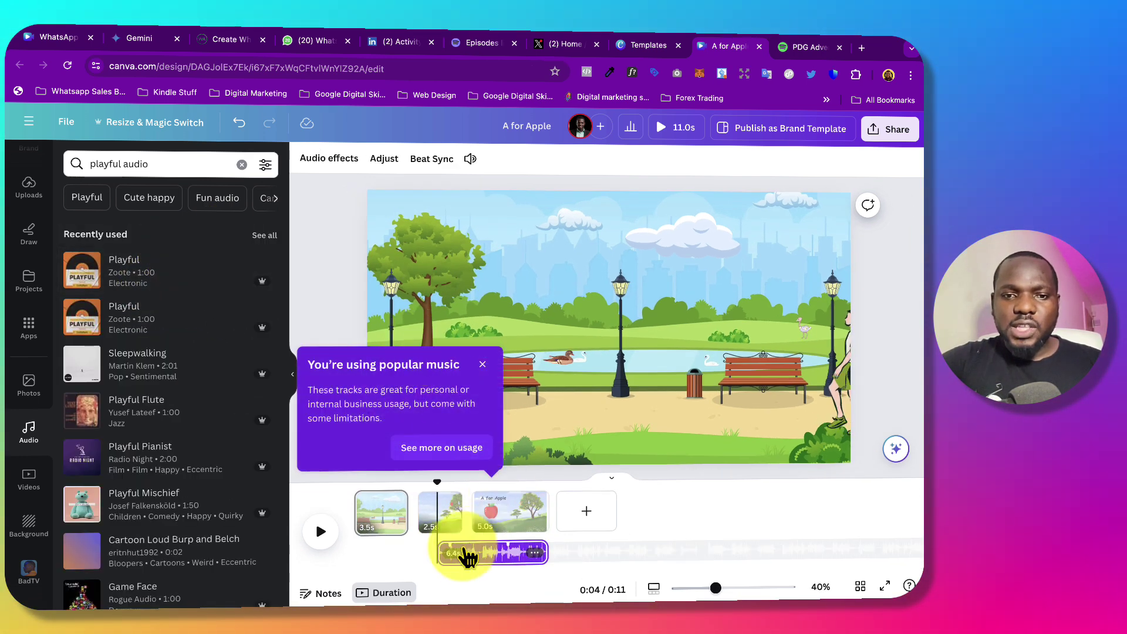
Step: Extend the music track back to the start of the video so it covers all three pages, and preview the result
{"action": "left_click_drag", "start_coordinate": [470, 563], "coordinate": [378, 555]}
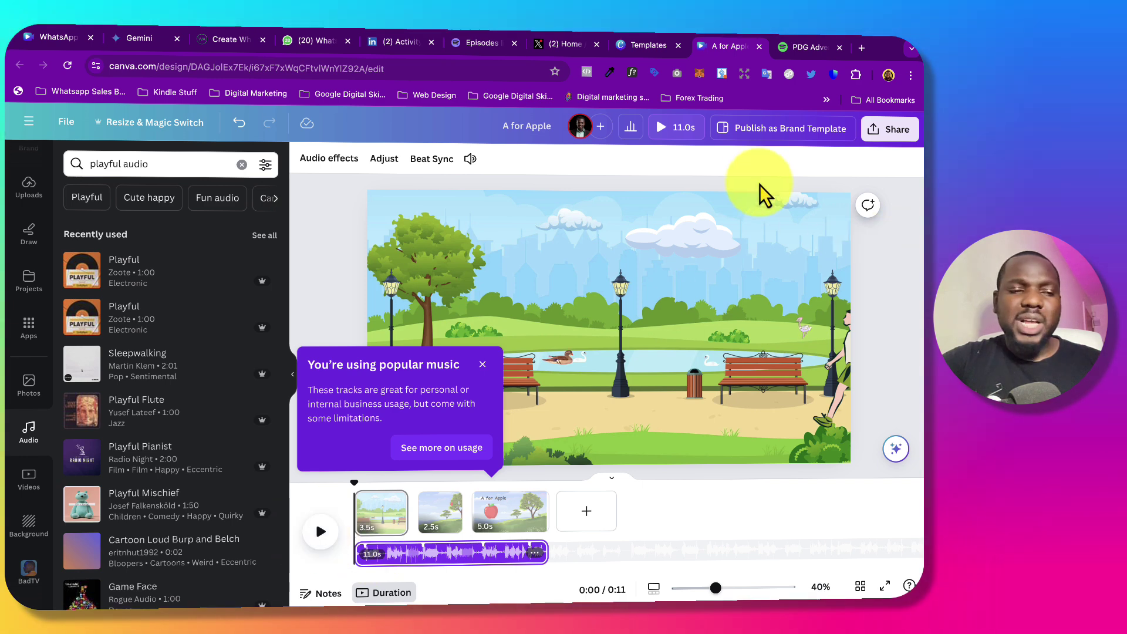
{"action": "left_click", "coordinate": [662, 129]}
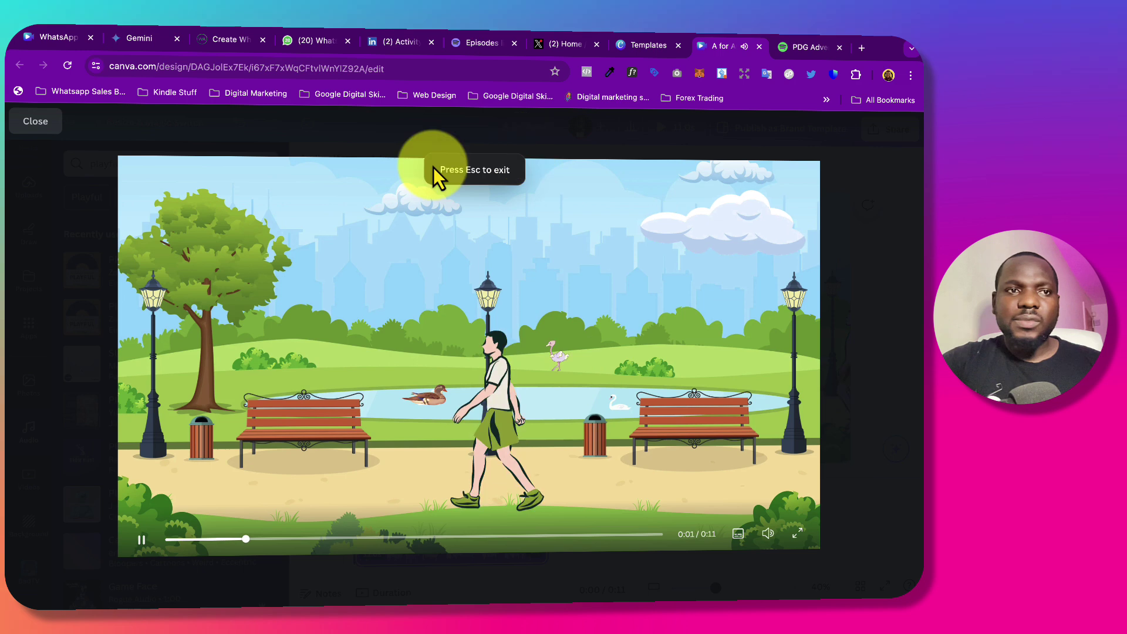
{"action": "left_click", "coordinate": [36, 121]}
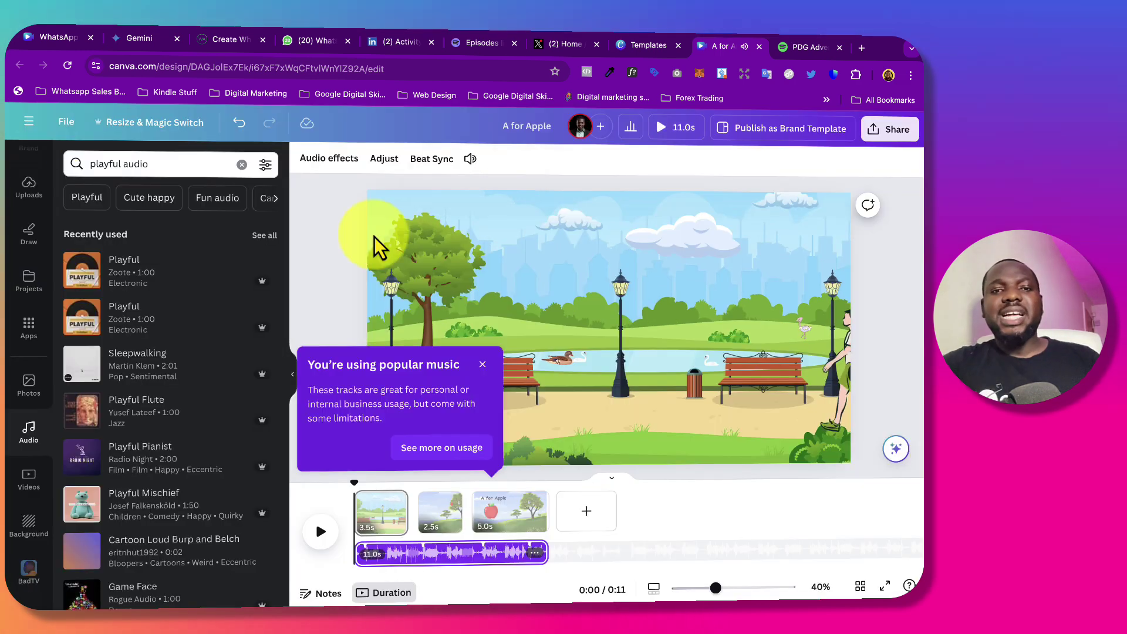
{"action": "left_click", "coordinate": [482, 365]}
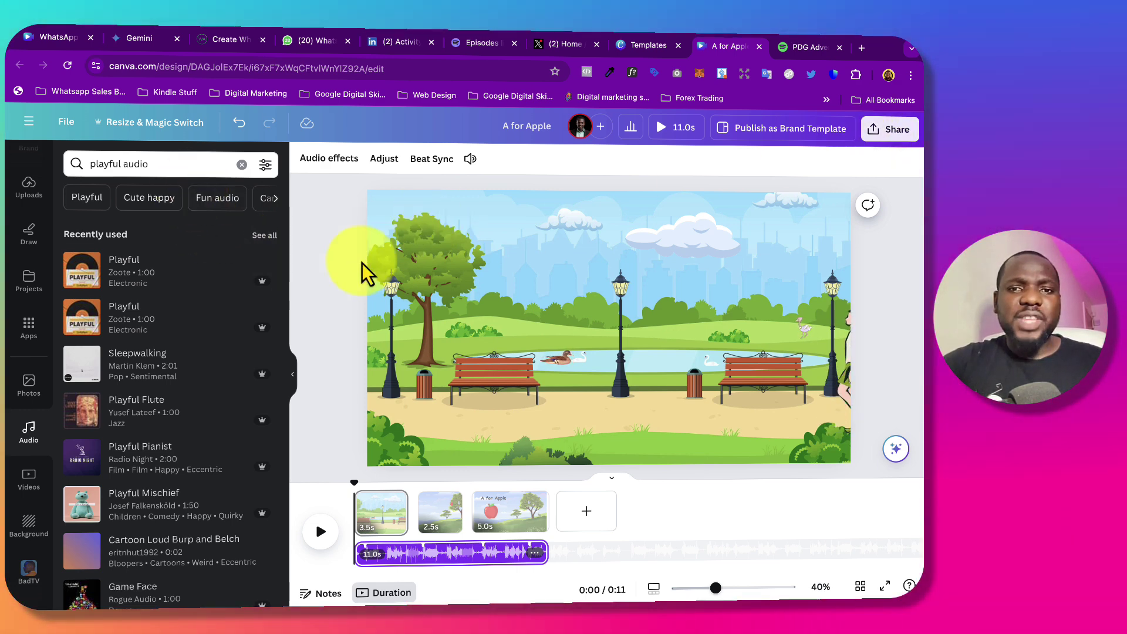
Step: Clear the audio search and look through the recommended music categories
{"action": "left_click", "coordinate": [245, 166]}
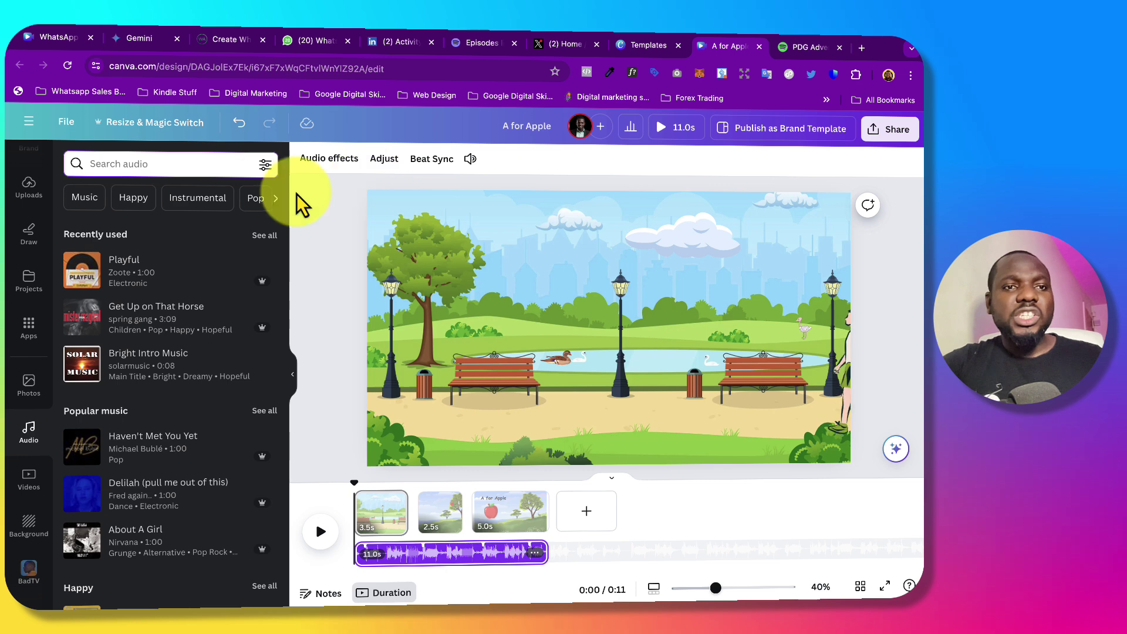
{"action": "left_click", "coordinate": [30, 434]}
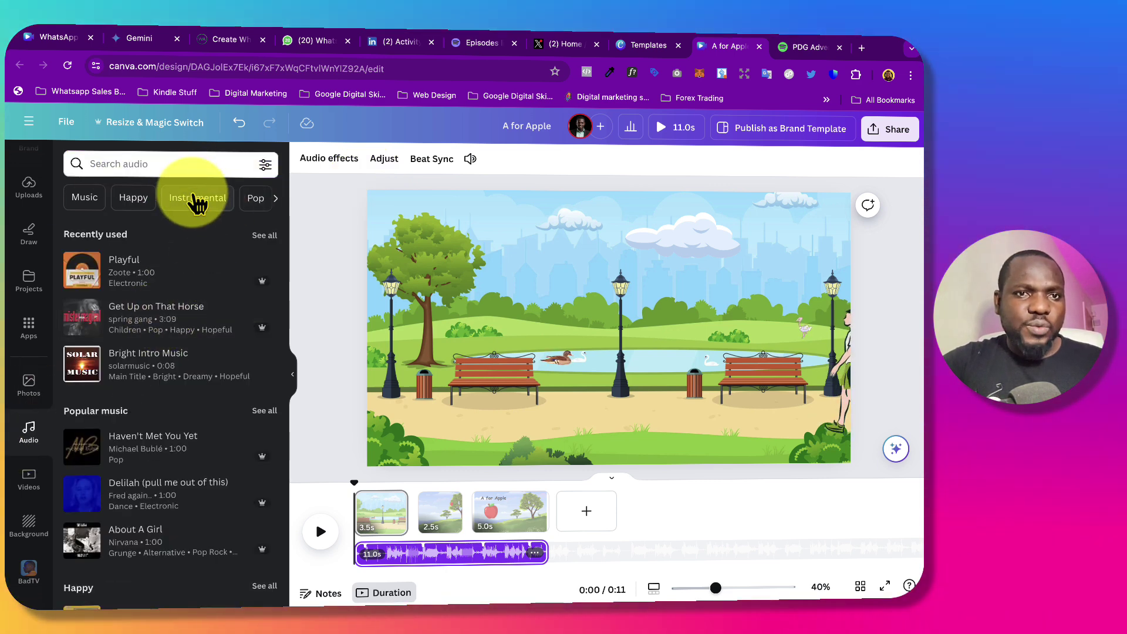
{"action": "scroll", "coordinate": [140, 448], "scroll_direction": "down", "scroll_amount": 5}
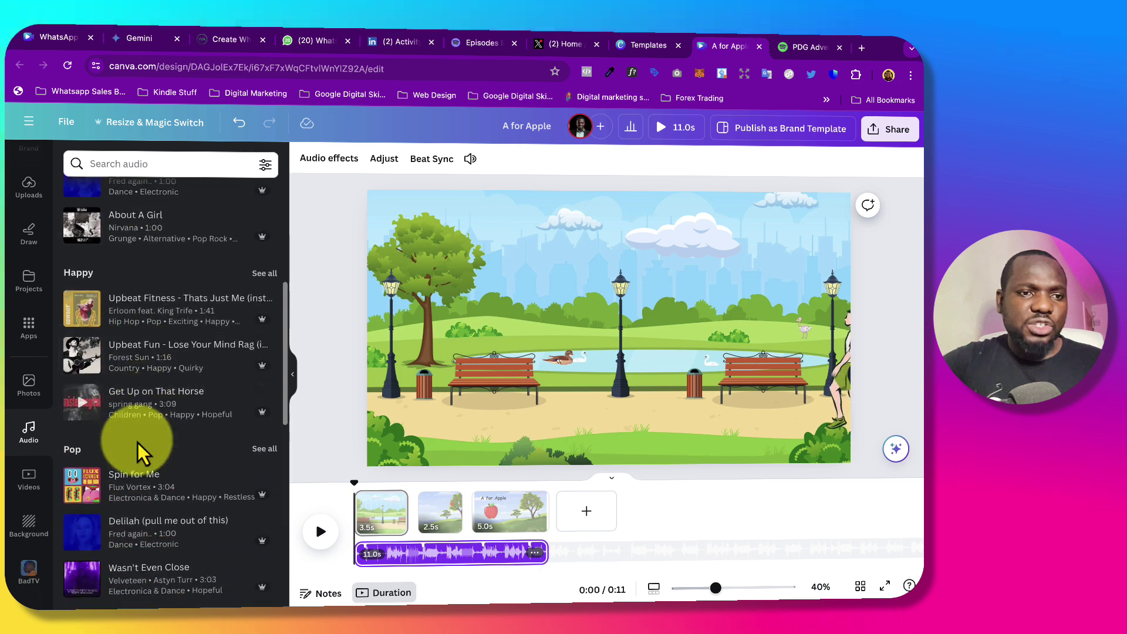
{"action": "scroll", "coordinate": [138, 448], "scroll_direction": "up", "scroll_amount": 5}
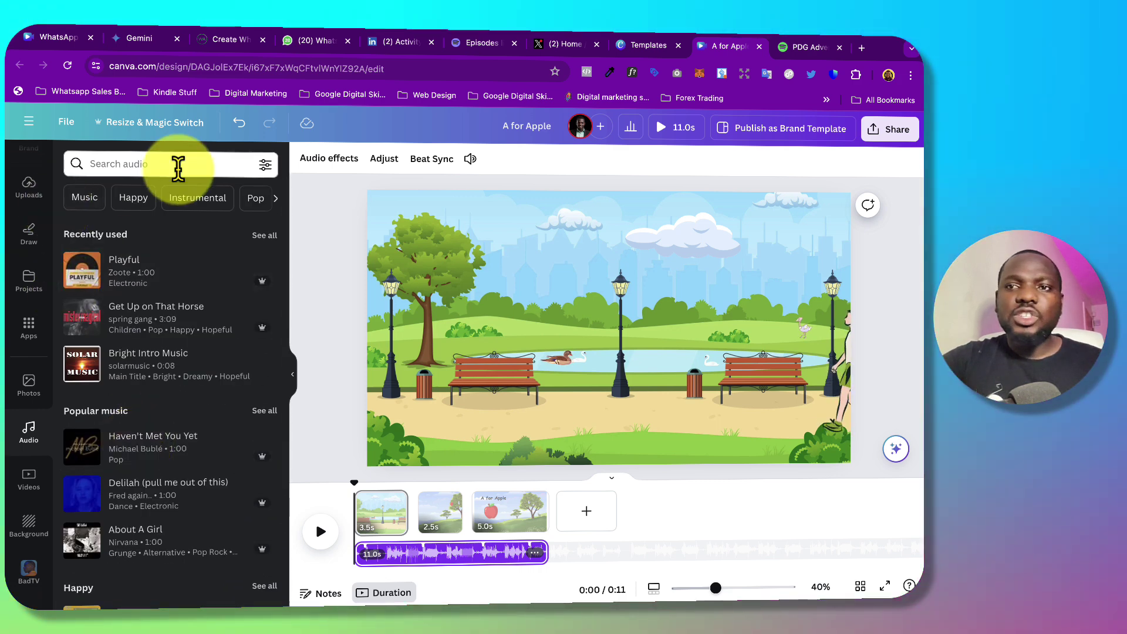
Step: Examine the design's presentation options, including Present and record, without starting a recording
{"action": "left_click", "coordinate": [884, 130]}
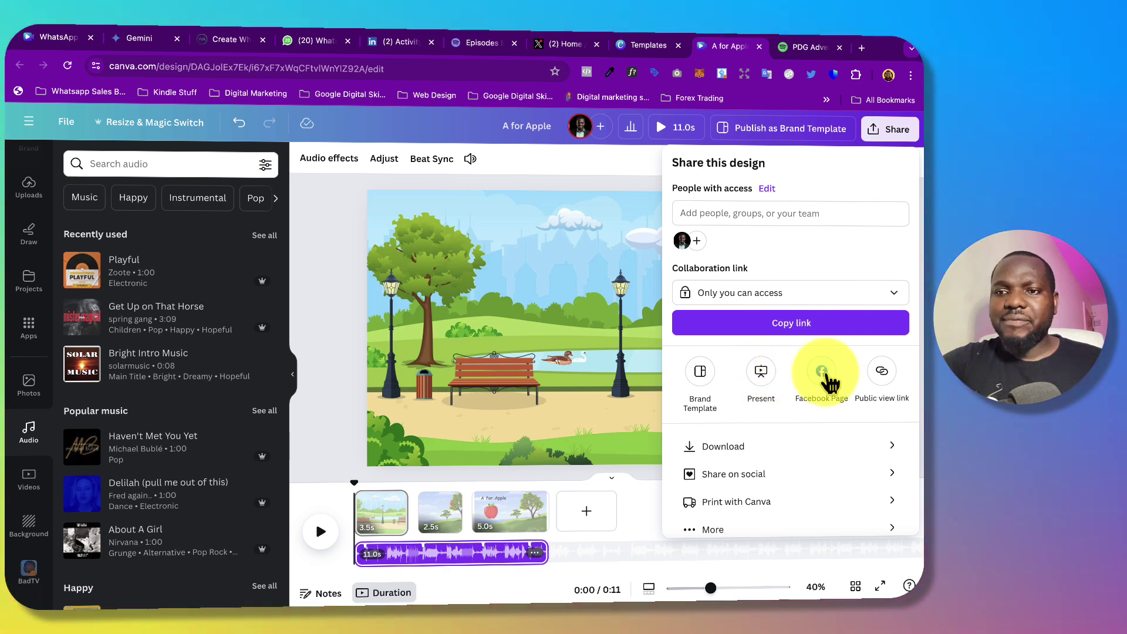
{"action": "left_click", "coordinate": [761, 376]}
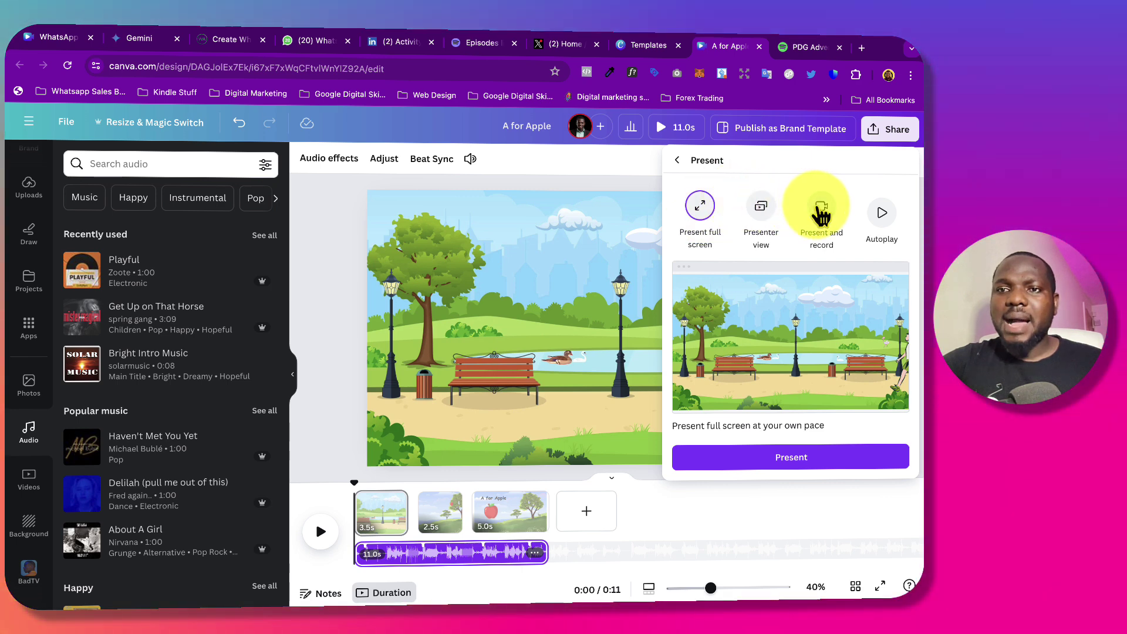
{"action": "left_click", "coordinate": [717, 458]}
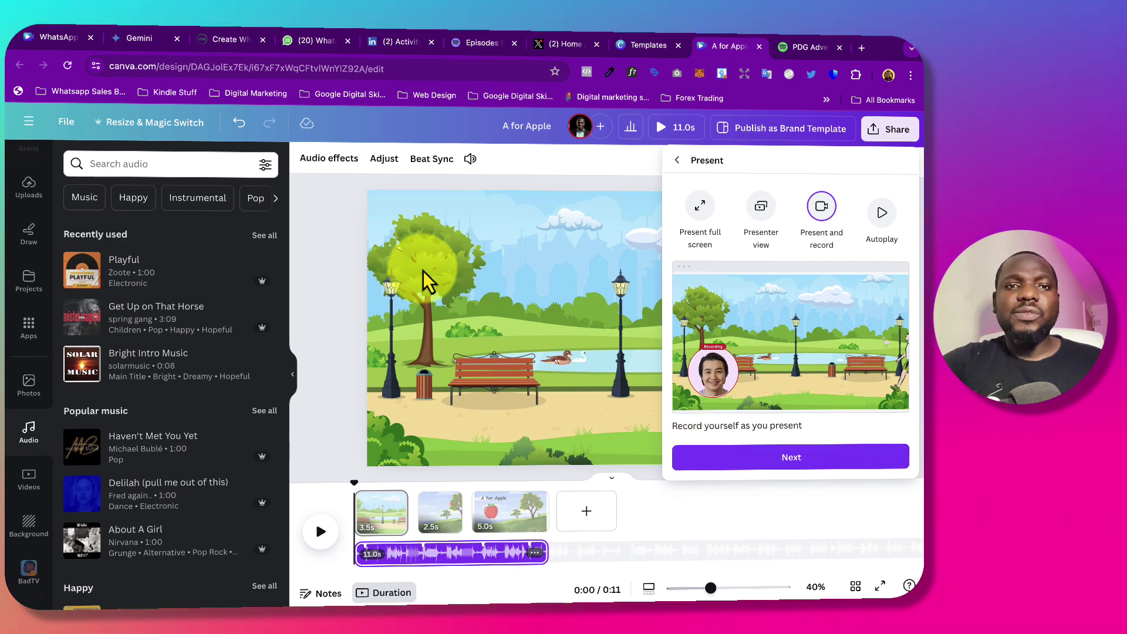
{"action": "left_click", "coordinate": [344, 235]}
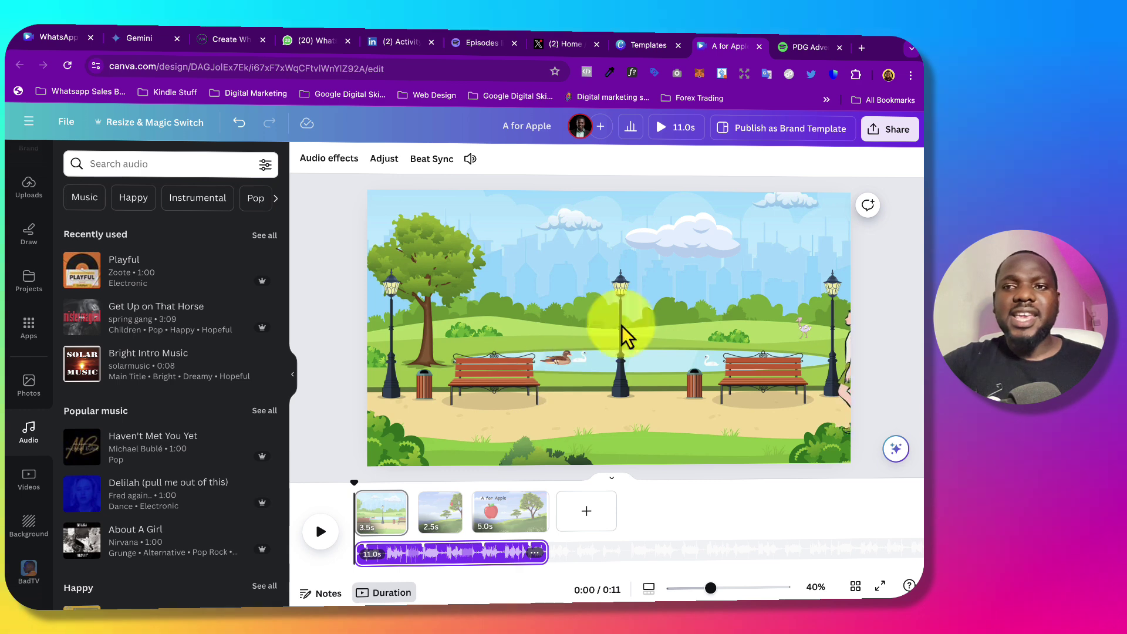
Step: Download all three pages as an MP4 video in 4K (UHD) quality
{"action": "left_click", "coordinate": [878, 137]}
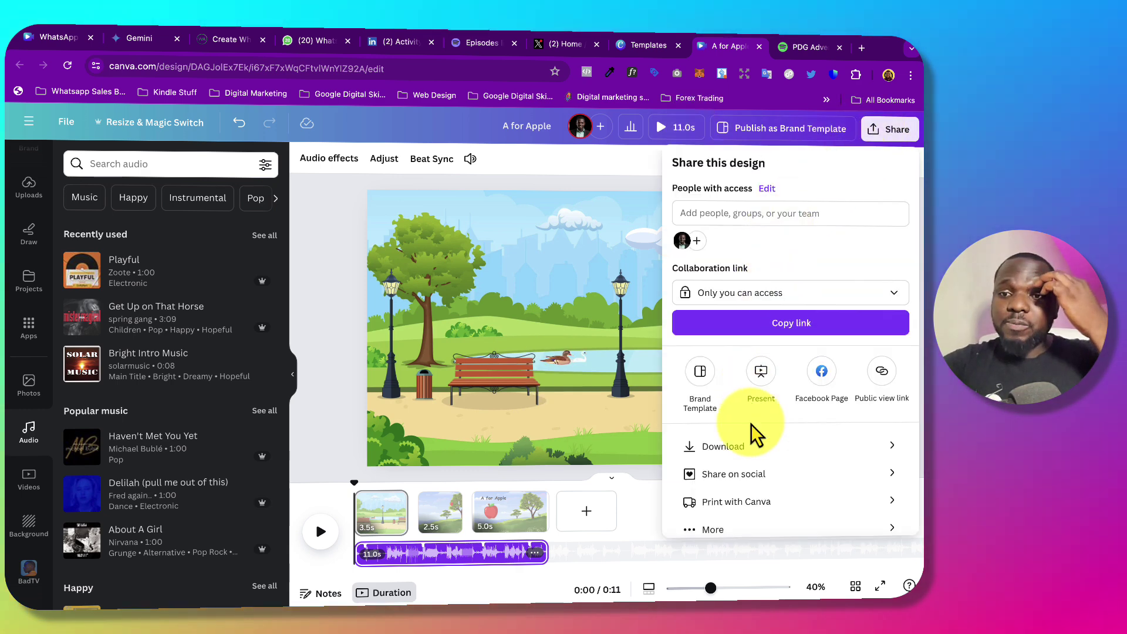
{"action": "left_click", "coordinate": [744, 450]}
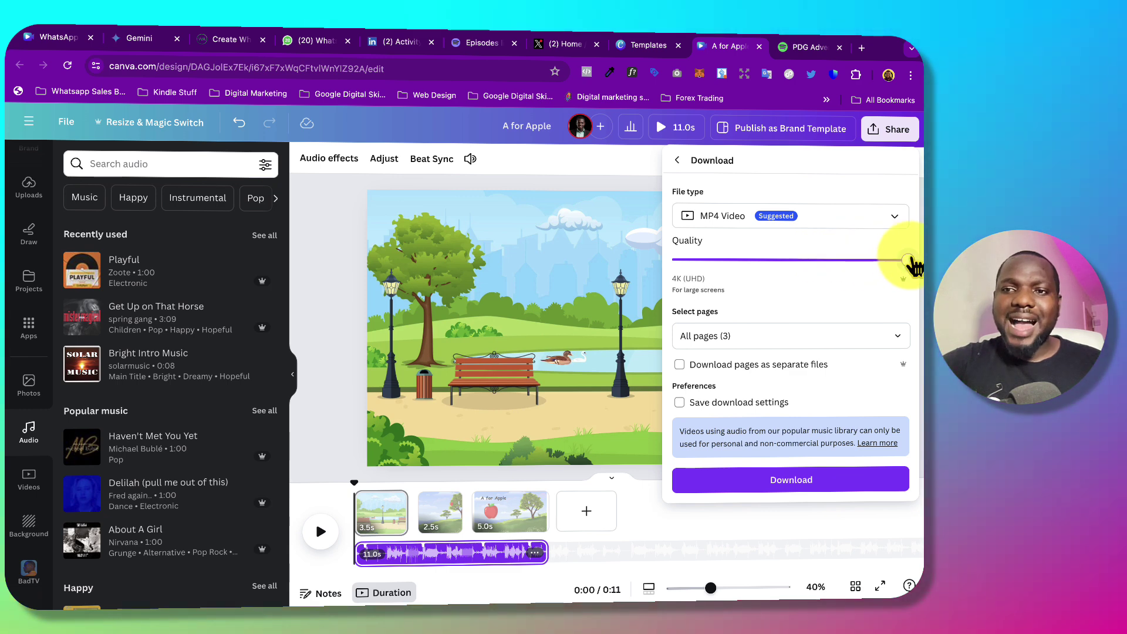
{"action": "left_click", "coordinate": [829, 333]}
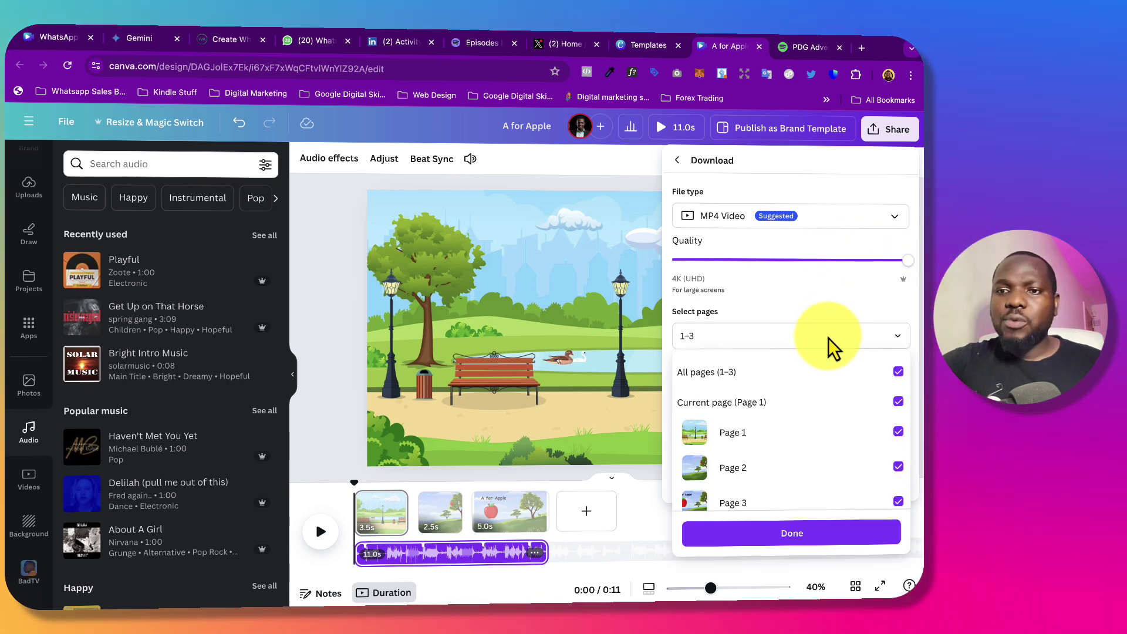
{"action": "left_click", "coordinate": [816, 336]}
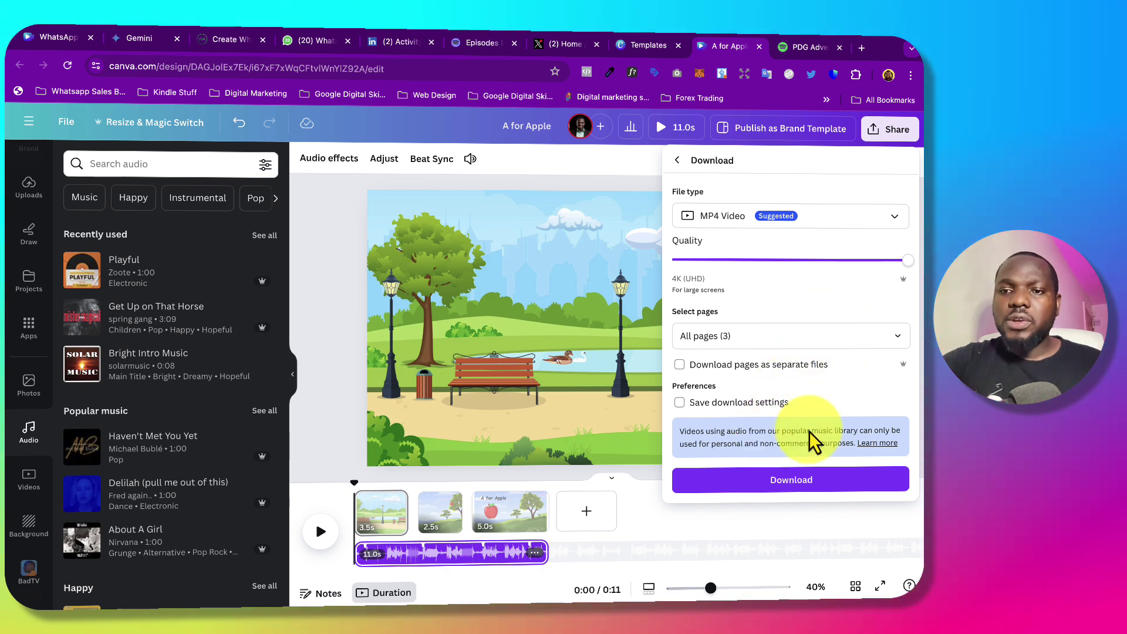
{"action": "left_click", "coordinate": [792, 487]}
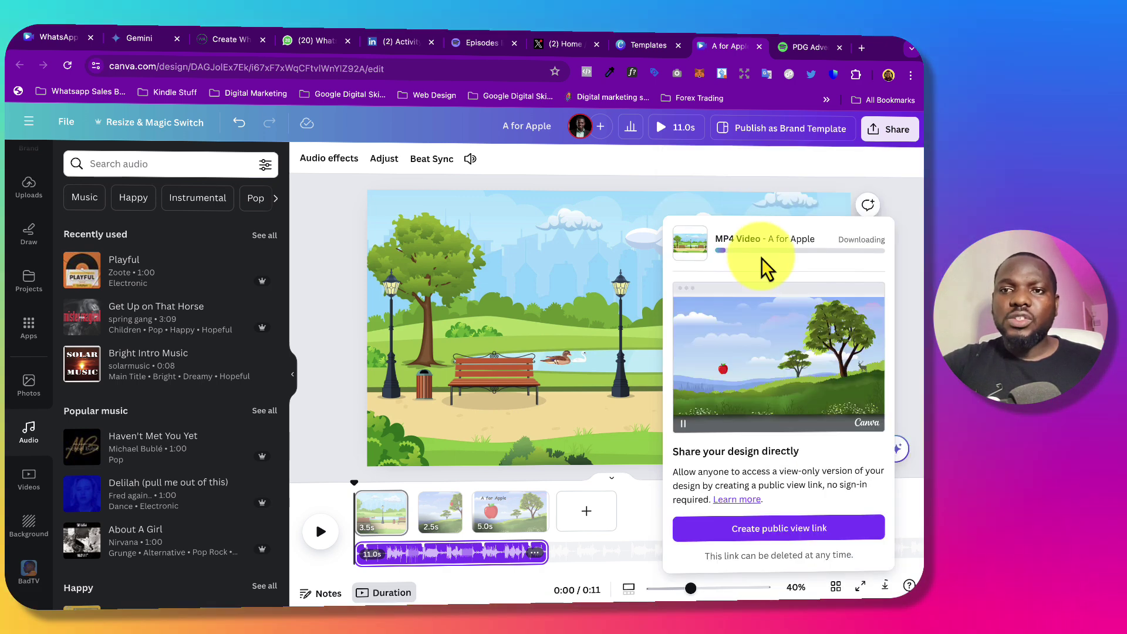